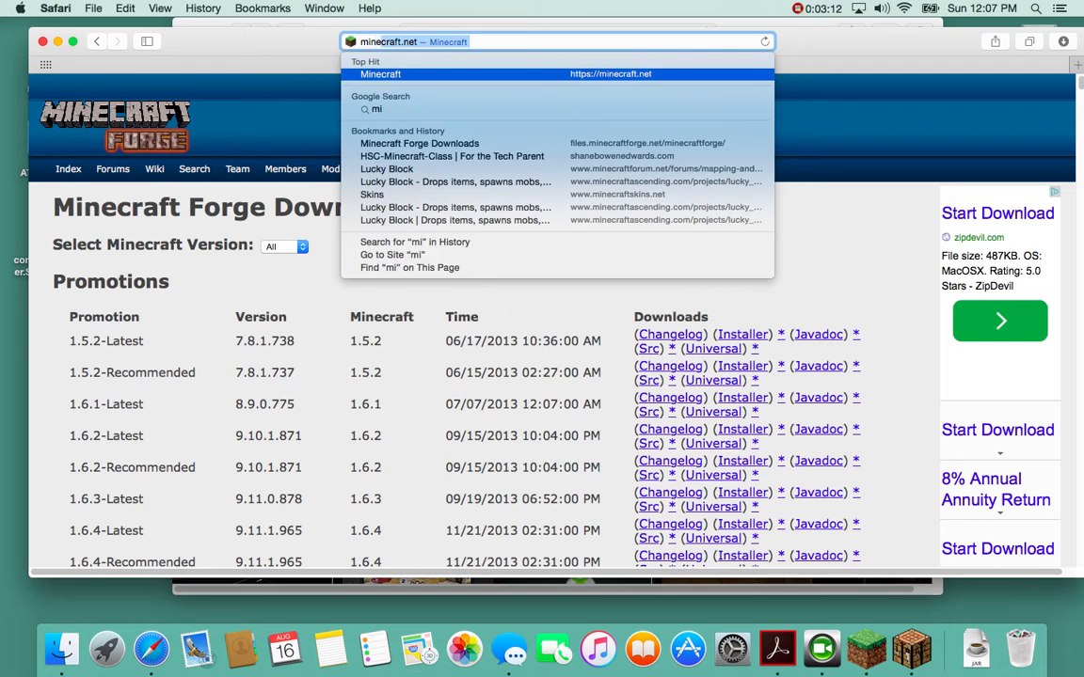
- Search the web for "minecraft forge" and look over the Minecraft Forge Forums index page
{"action": "type", "text": "rge"}
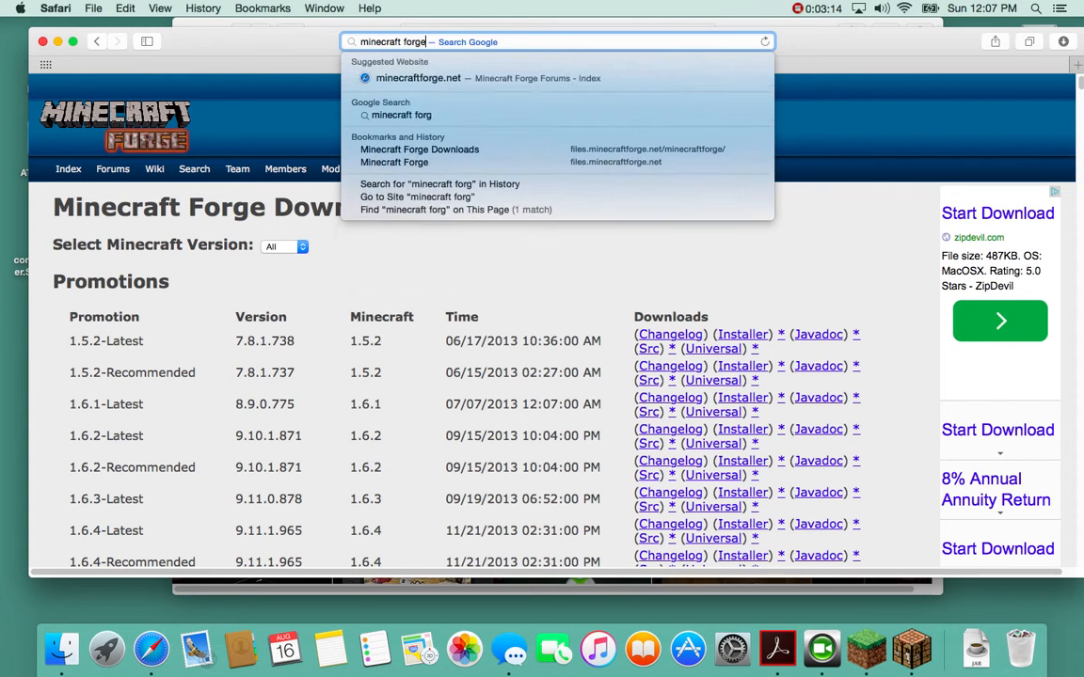
{"action": "key", "text": "Return"}
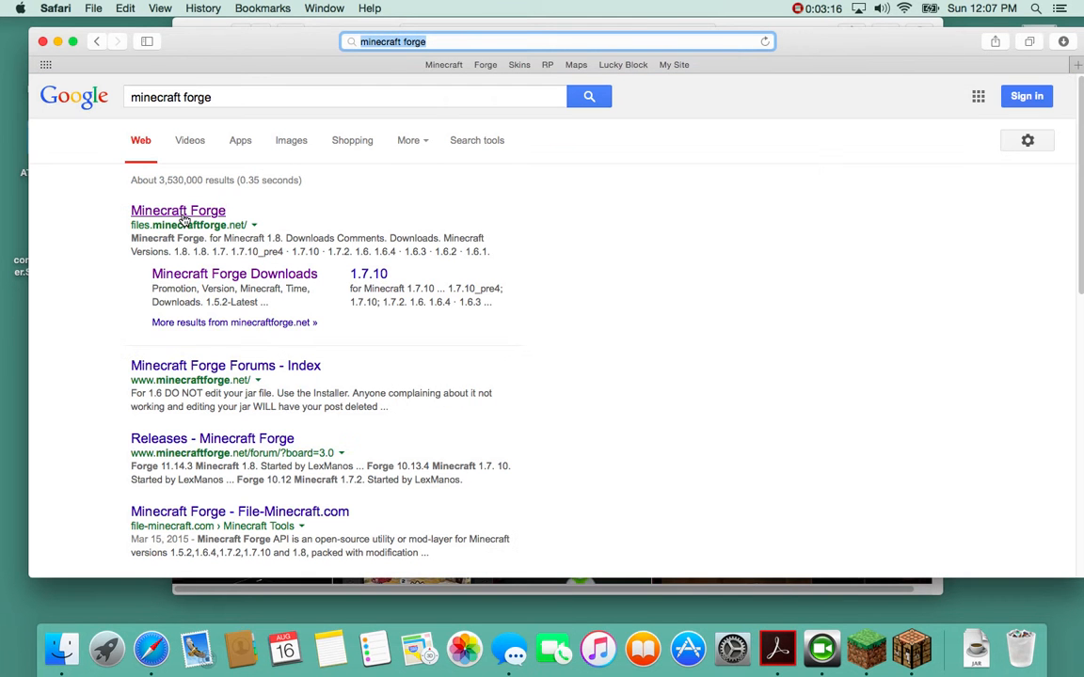
{"action": "left_click", "coordinate": [201, 364]}
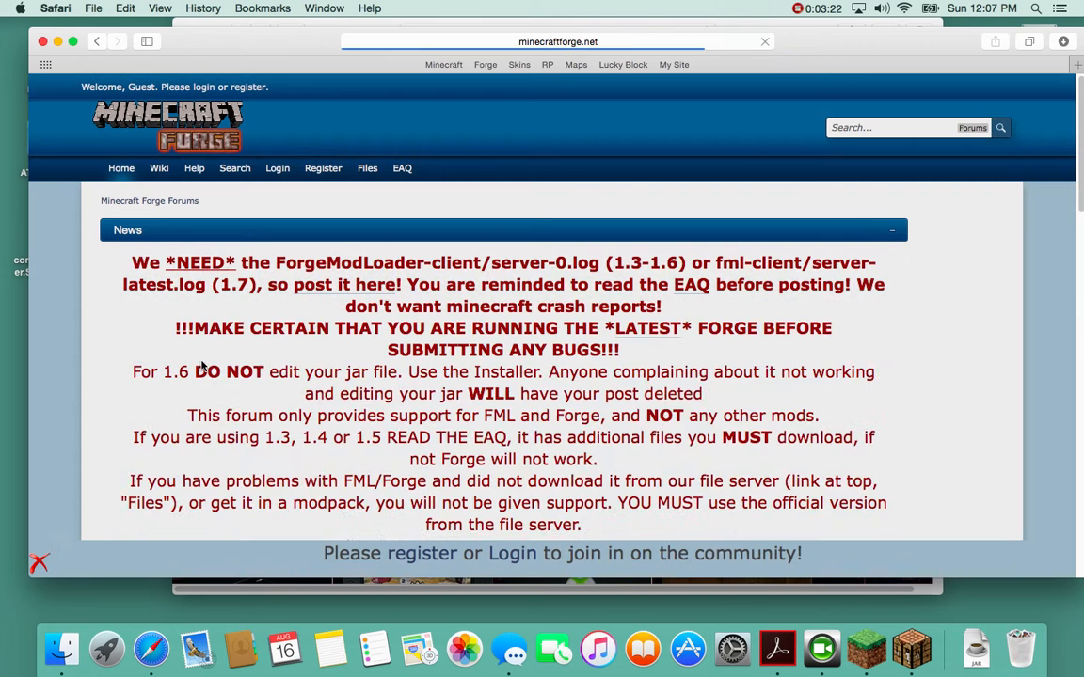
{"action": "scroll", "coordinate": [394, 272], "scroll_direction": "down", "scroll_amount": 10}
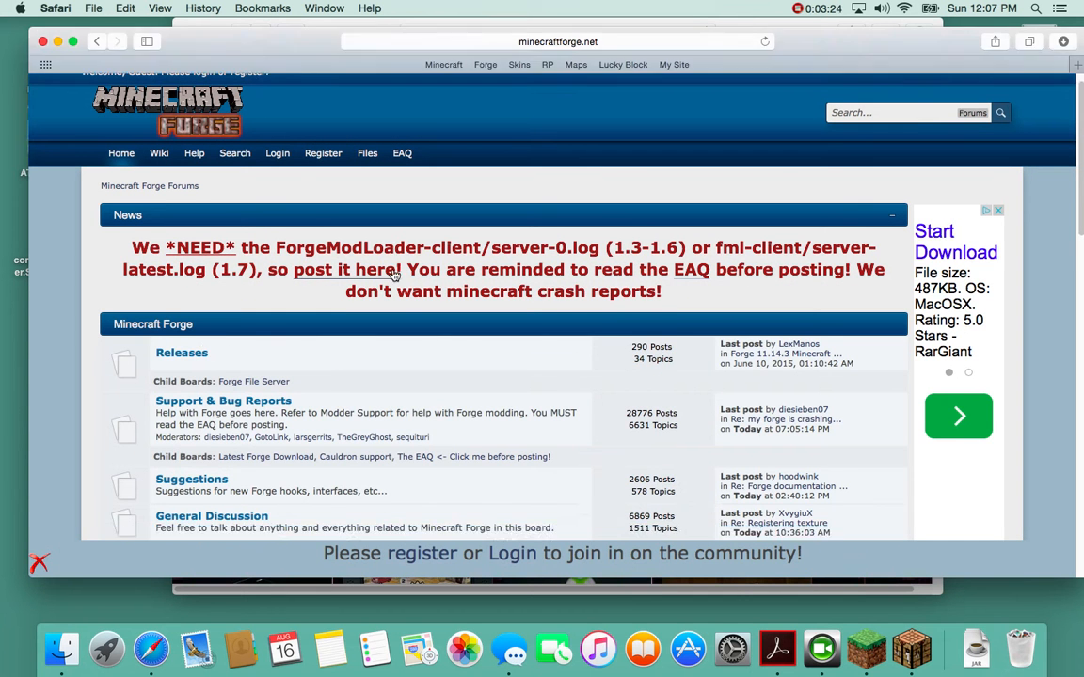
{"action": "scroll", "coordinate": [393, 272], "scroll_direction": "up", "scroll_amount": 10}
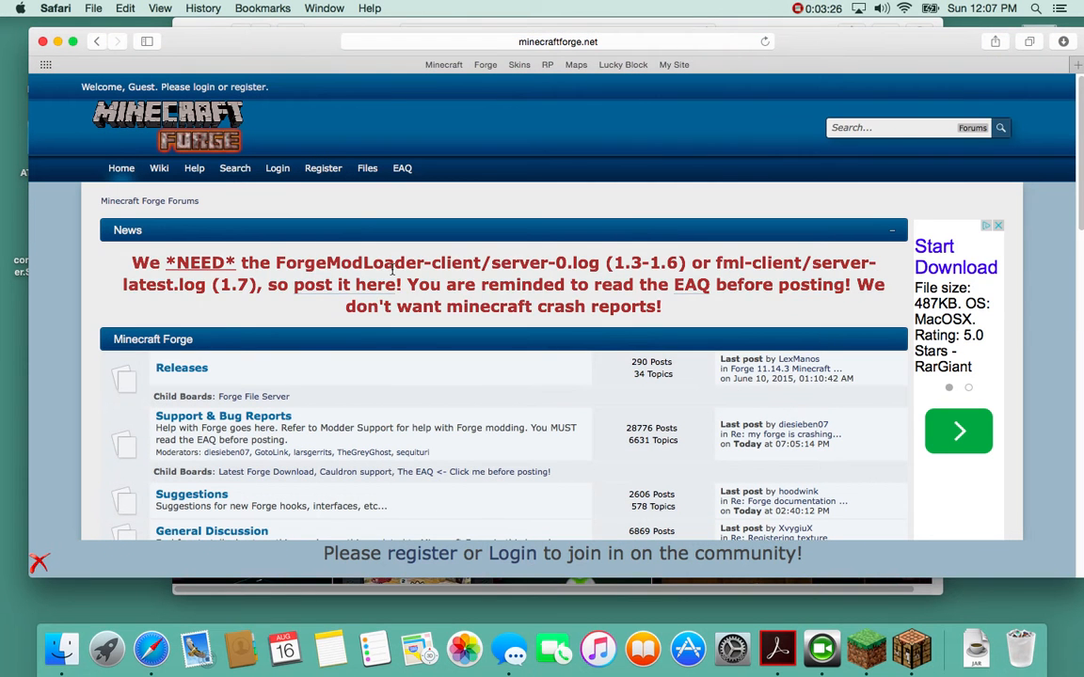
{"action": "left_click", "coordinate": [130, 174]}
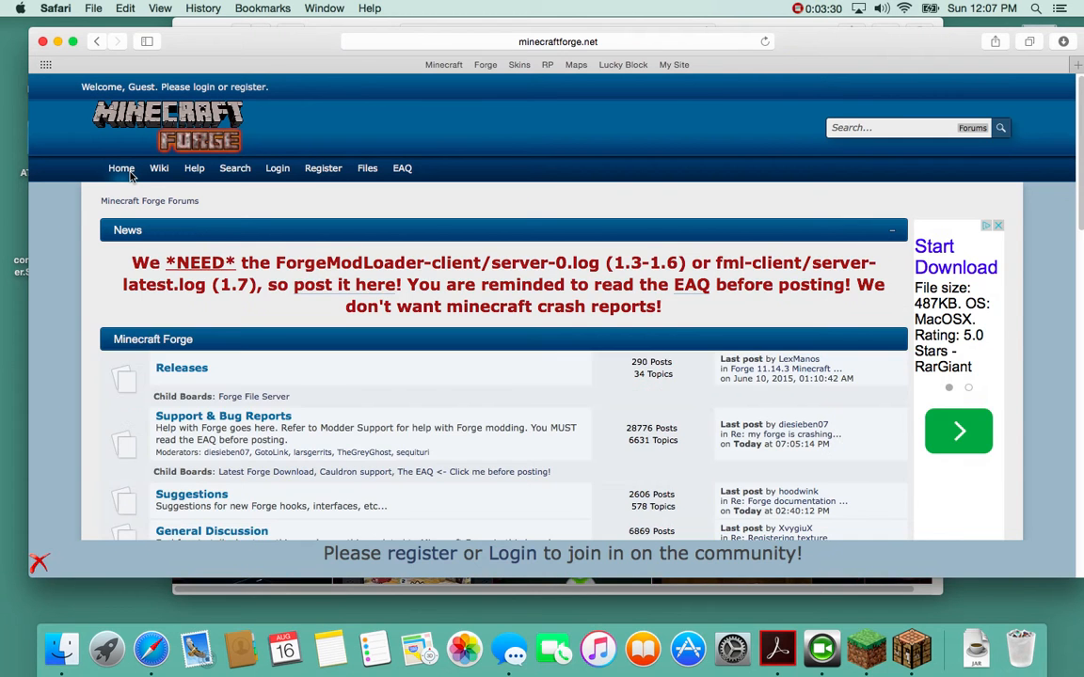
{"action": "scroll", "coordinate": [300, 322], "scroll_direction": "down", "scroll_amount": 10}
{"action": "scroll", "coordinate": [300, 322], "scroll_direction": "up", "scroll_amount": 10}
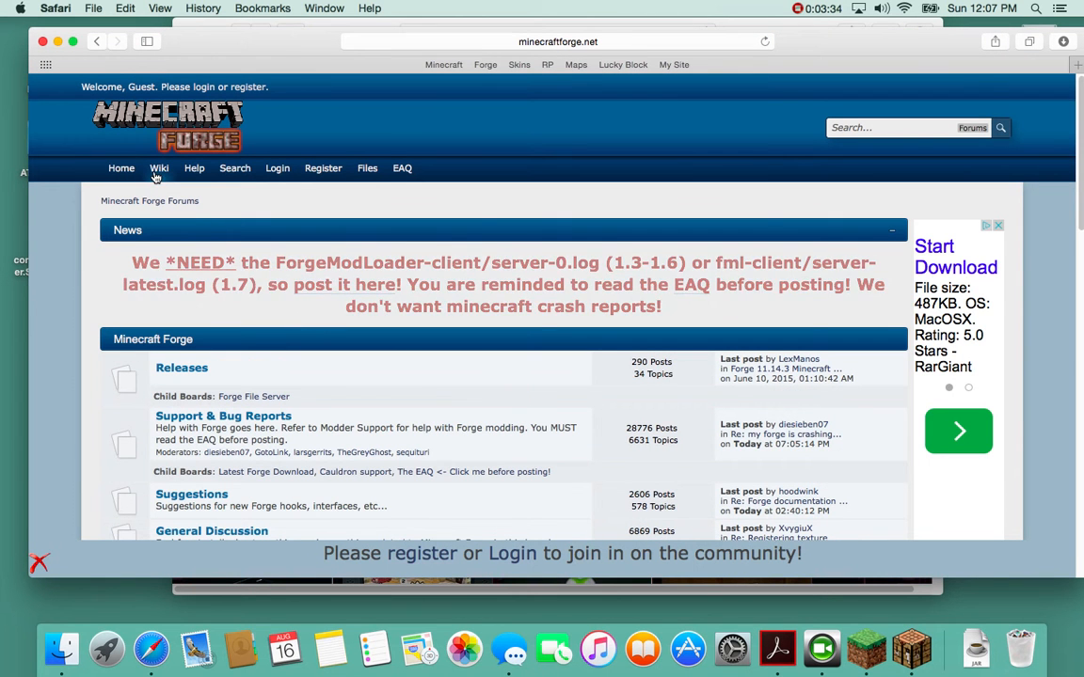
- Open the bookmarked Forge downloads page and examine the promoted builds and the download lists for each Minecraft version
{"action": "left_click", "coordinate": [485, 65]}
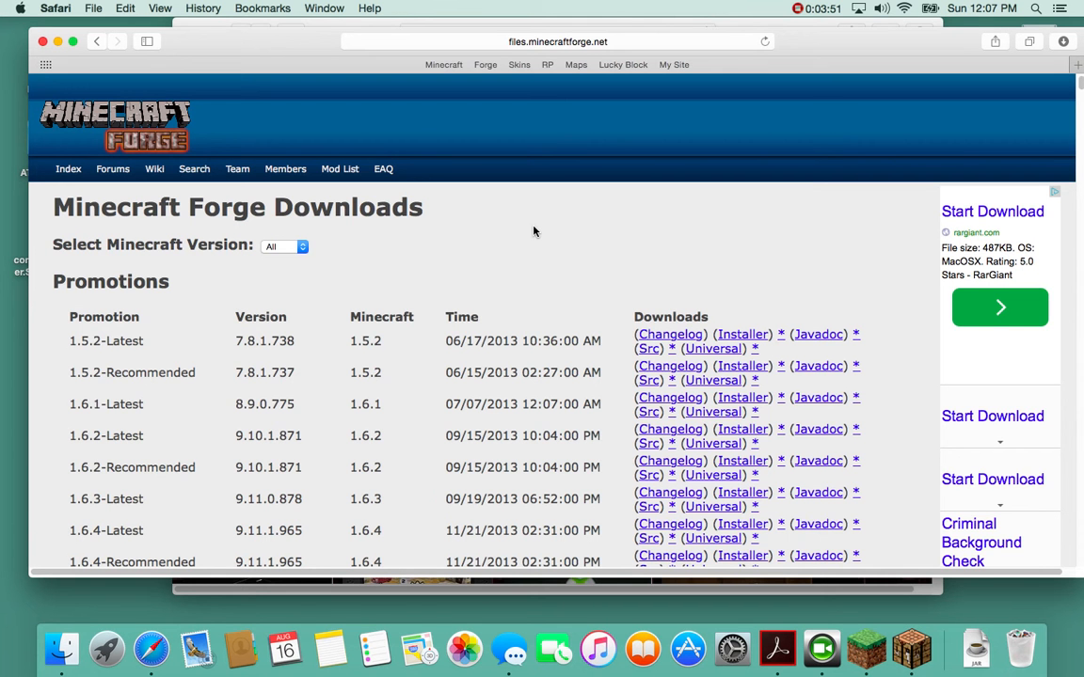
{"action": "scroll", "coordinate": [534, 230], "scroll_direction": "down", "scroll_amount": 3}
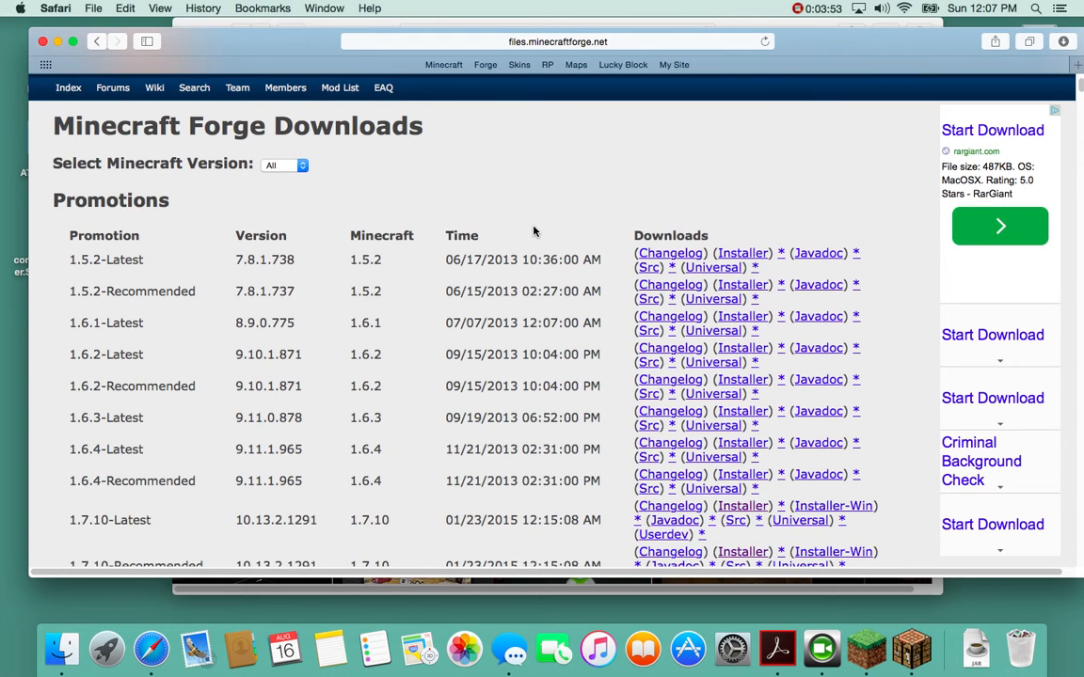
{"action": "scroll", "coordinate": [533, 233], "scroll_direction": "down", "scroll_amount": 1}
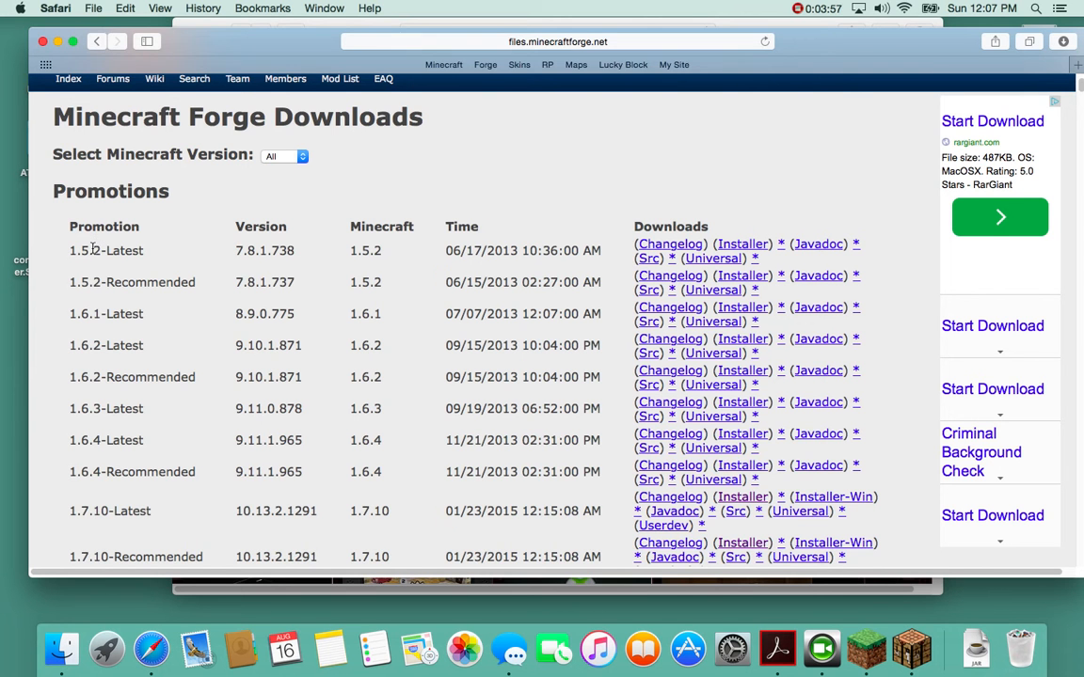
{"action": "scroll", "coordinate": [85, 250], "scroll_direction": "down", "scroll_amount": 3}
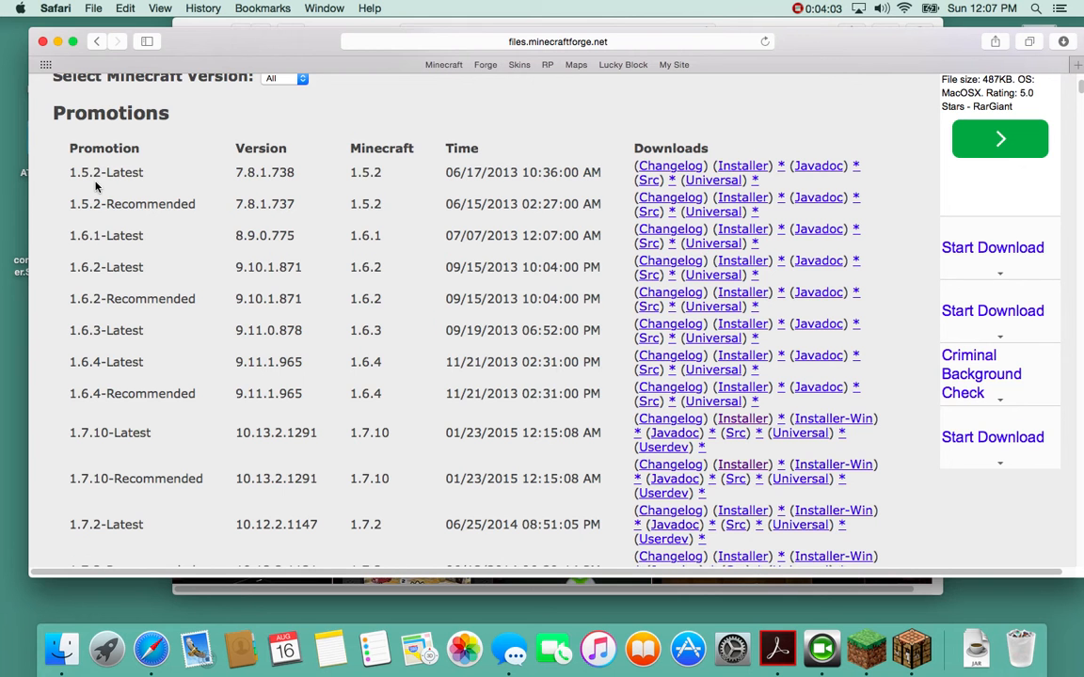
{"action": "scroll", "coordinate": [95, 186], "scroll_direction": "down", "scroll_amount": 10}
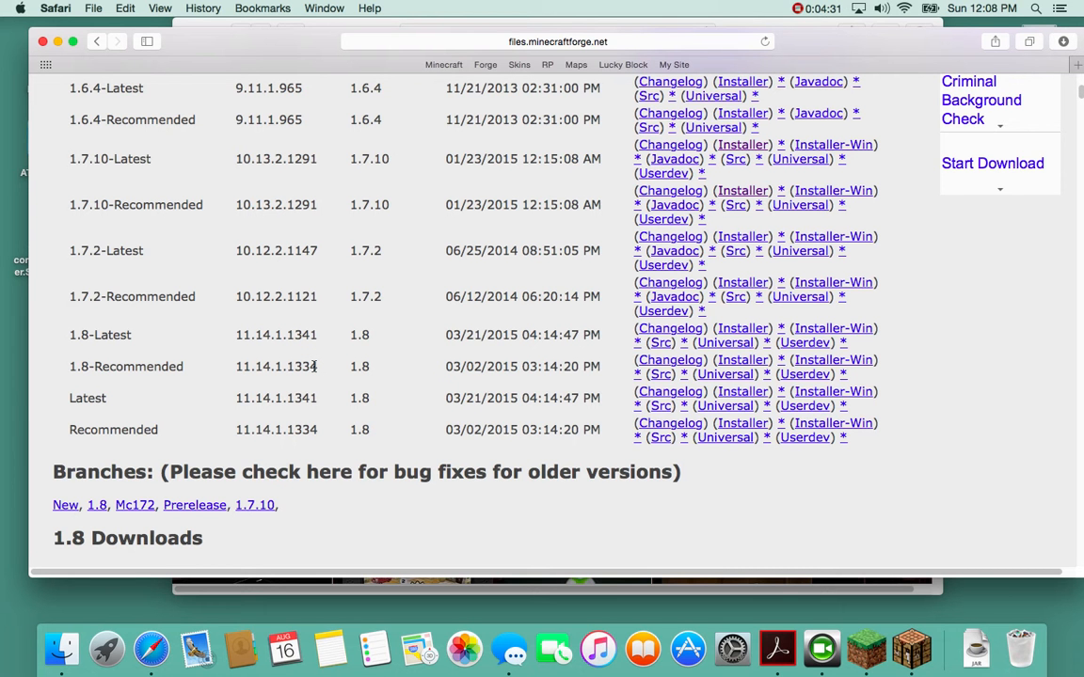
{"action": "scroll", "coordinate": [315, 367], "scroll_direction": "down", "scroll_amount": 15}
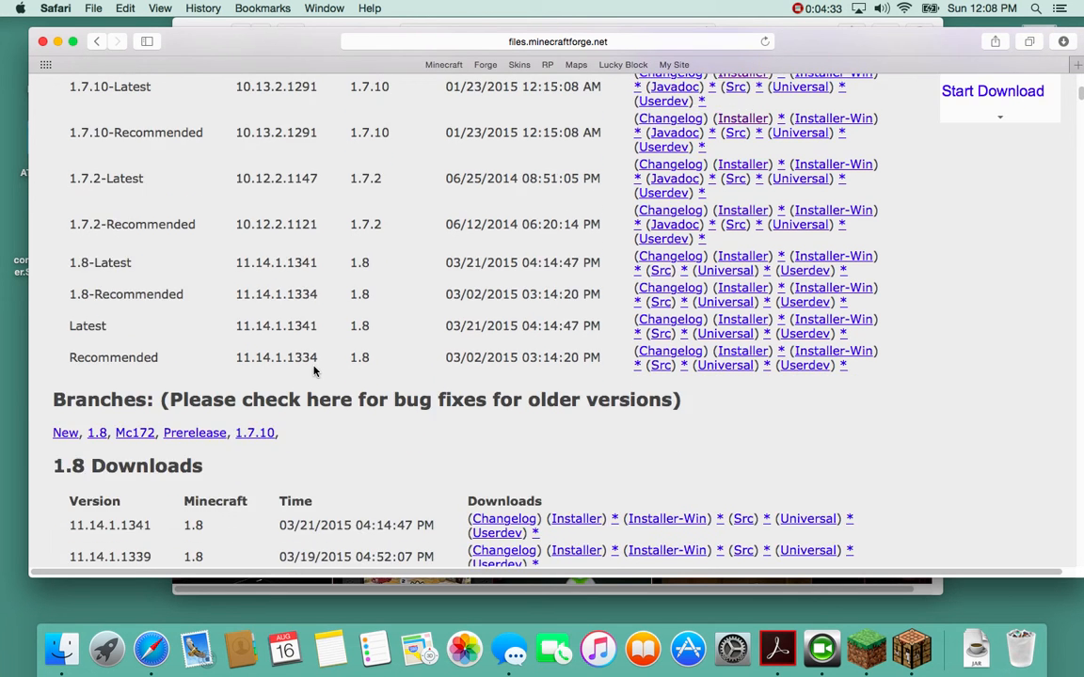
{"action": "scroll", "coordinate": [315, 372], "scroll_direction": "down", "scroll_amount": 20}
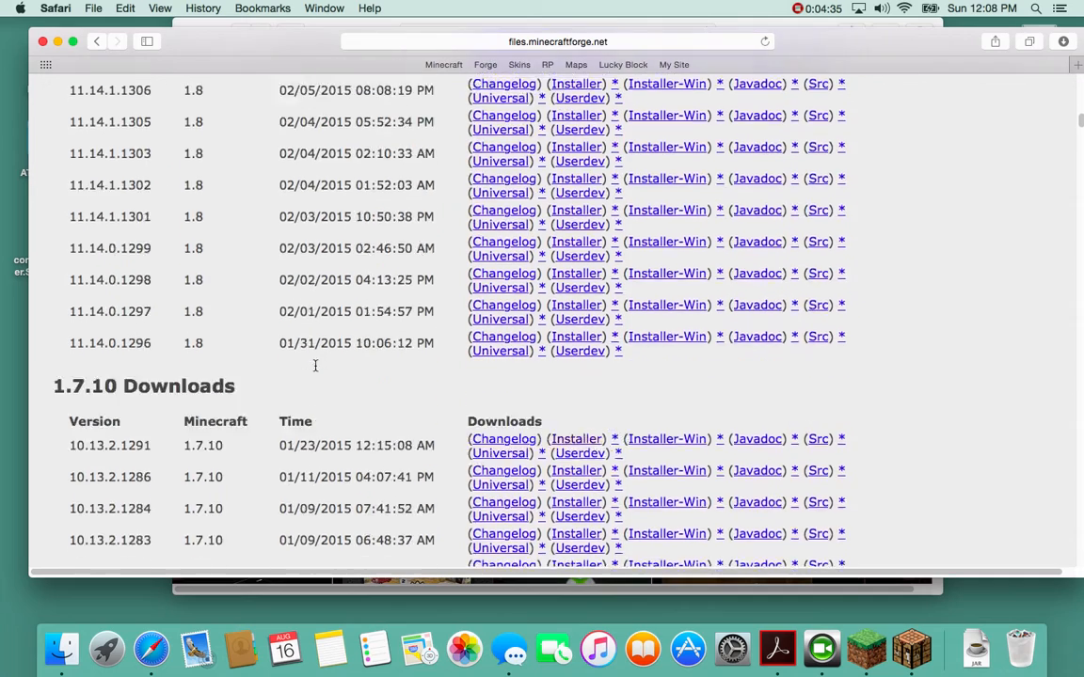
{"action": "scroll", "coordinate": [320, 367], "scroll_direction": "down", "scroll_amount": 10}
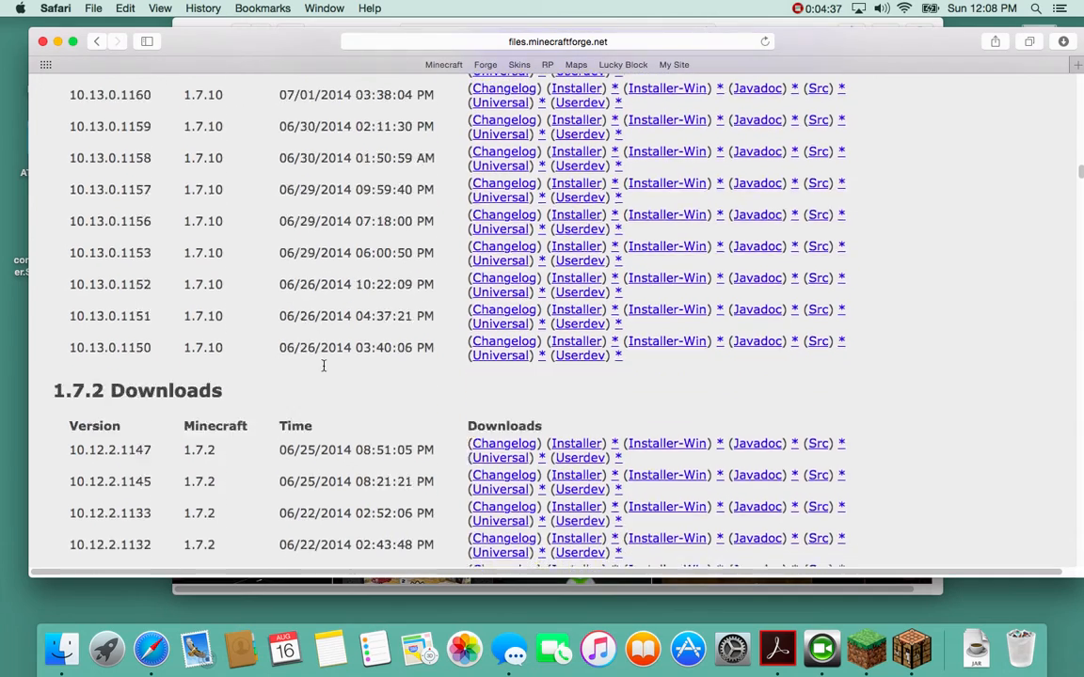
{"action": "scroll", "coordinate": [320, 358], "scroll_direction": "up", "scroll_amount": 20}
{"action": "scroll", "coordinate": [320, 352], "scroll_direction": "up", "scroll_amount": 20}
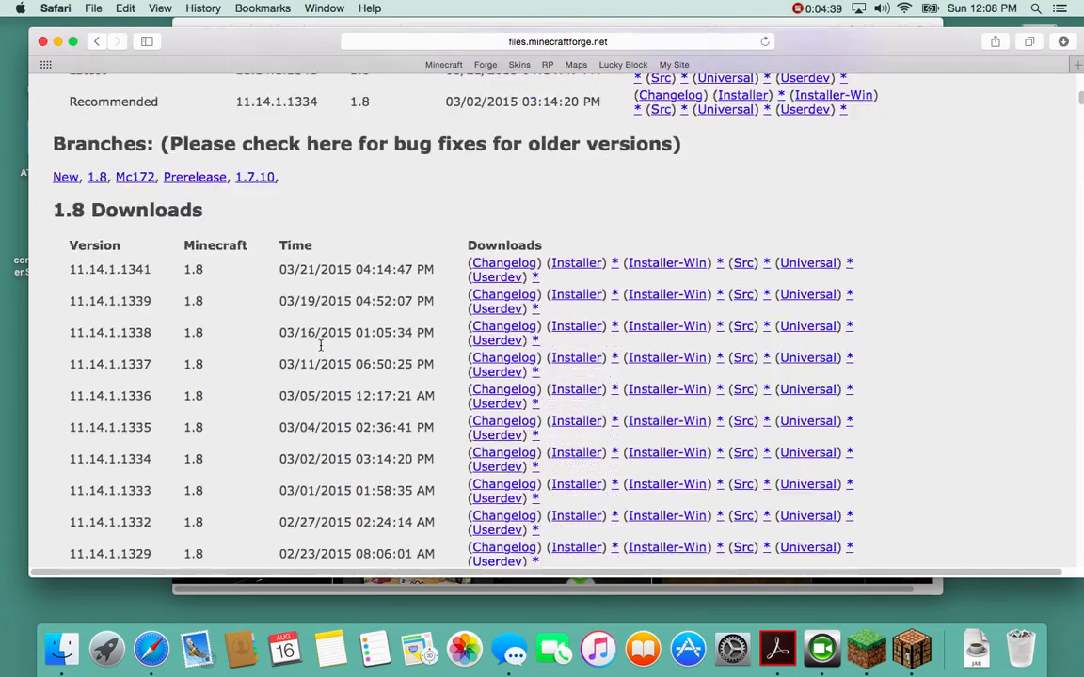
{"action": "scroll", "coordinate": [320, 348], "scroll_direction": "down", "scroll_amount": 3}
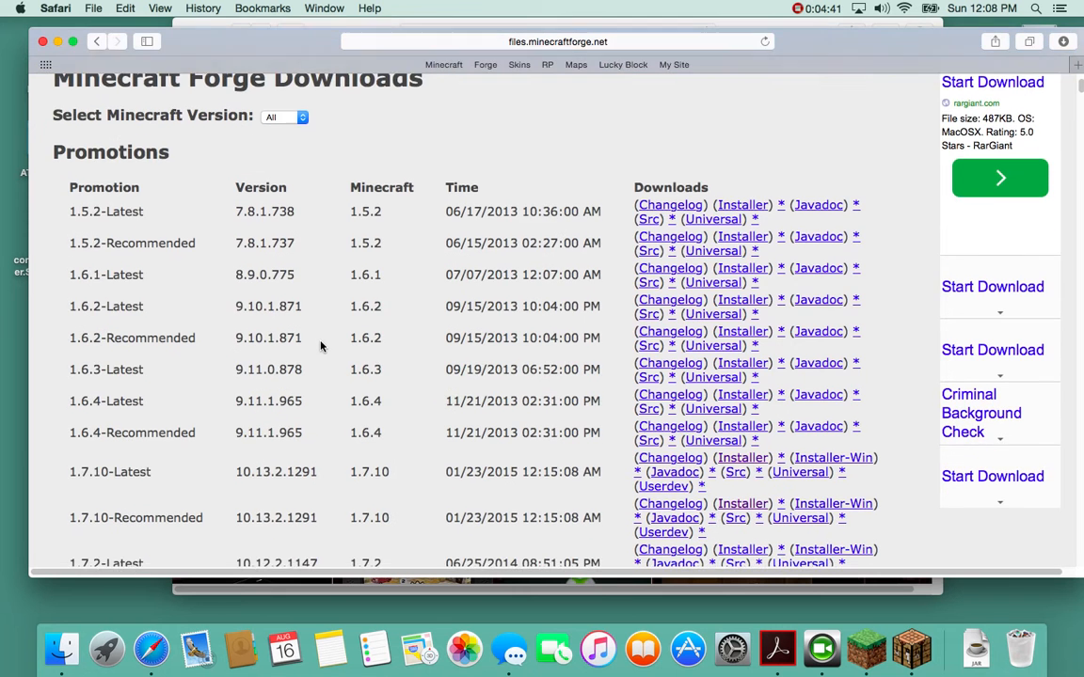
- Download the 1.7.10-Recommended Forge installer from its direct link and show the Downloads folder in Finder
{"action": "scroll", "coordinate": [320, 338], "scroll_direction": "down", "scroll_amount": 2}
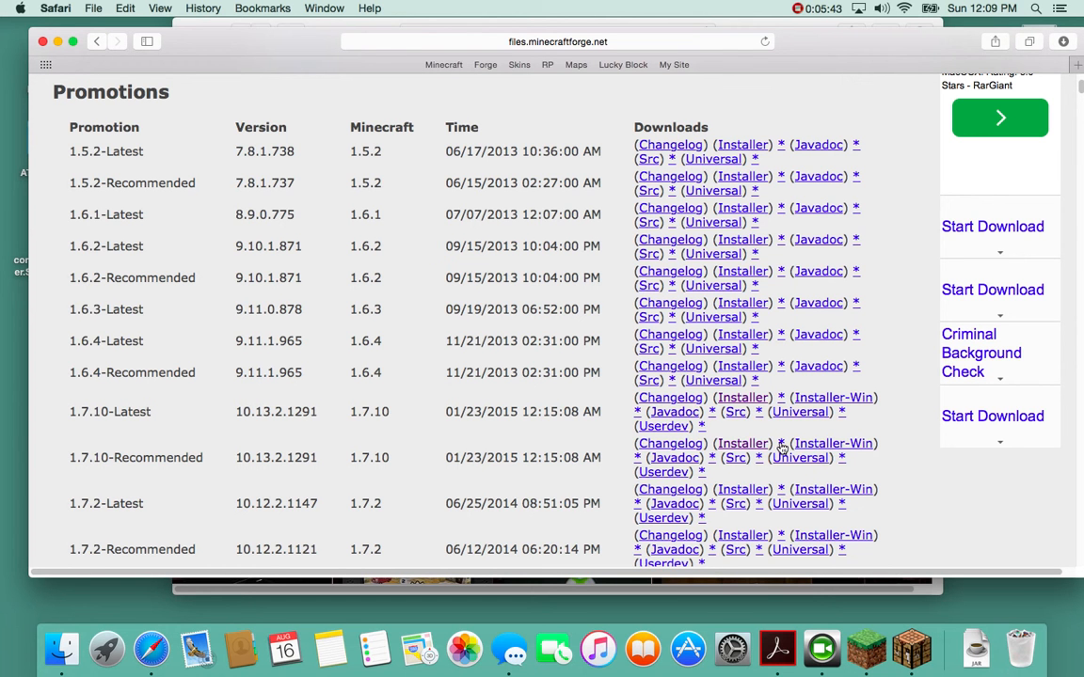
{"action": "left_click", "coordinate": [781, 445]}
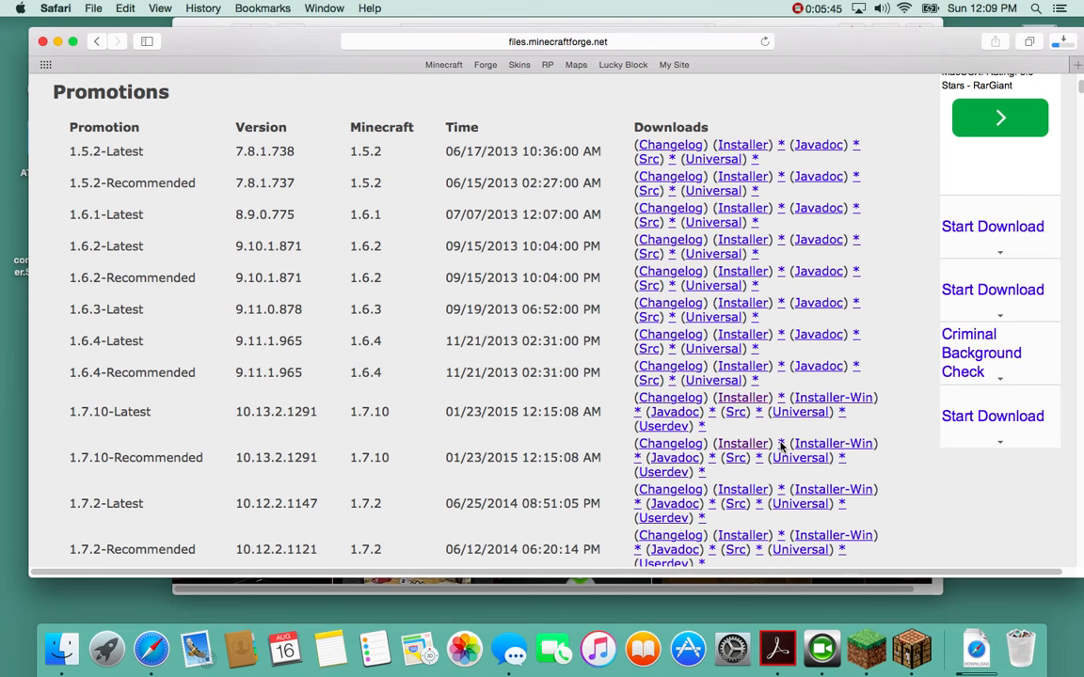
{"action": "left_click", "coordinate": [977, 649]}
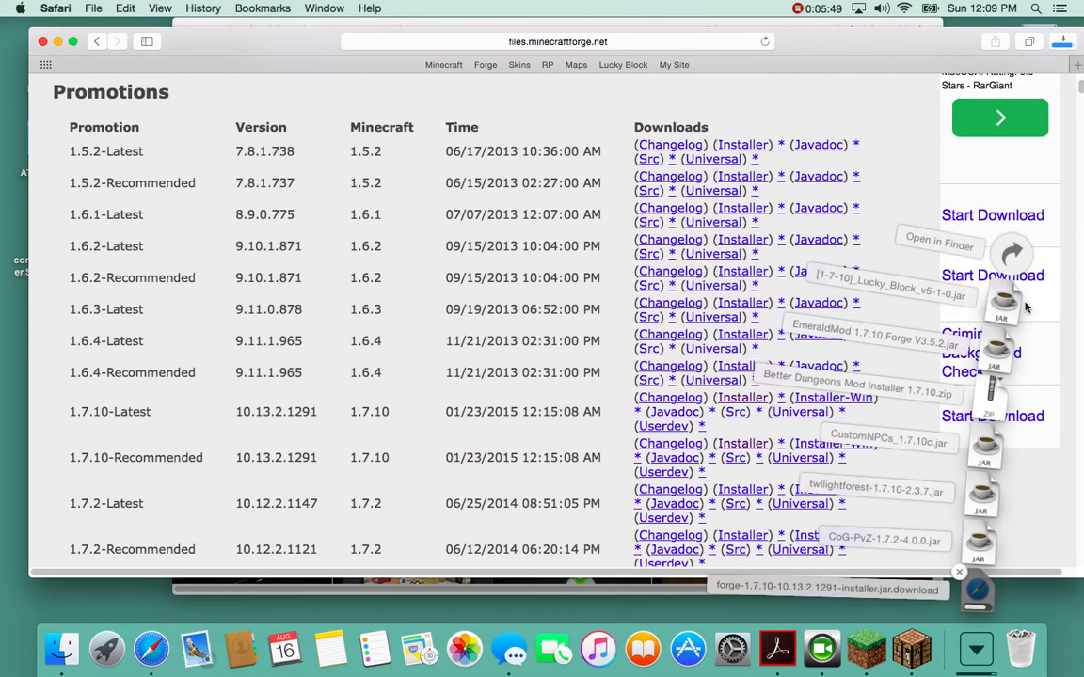
{"action": "left_click", "coordinate": [937, 242]}
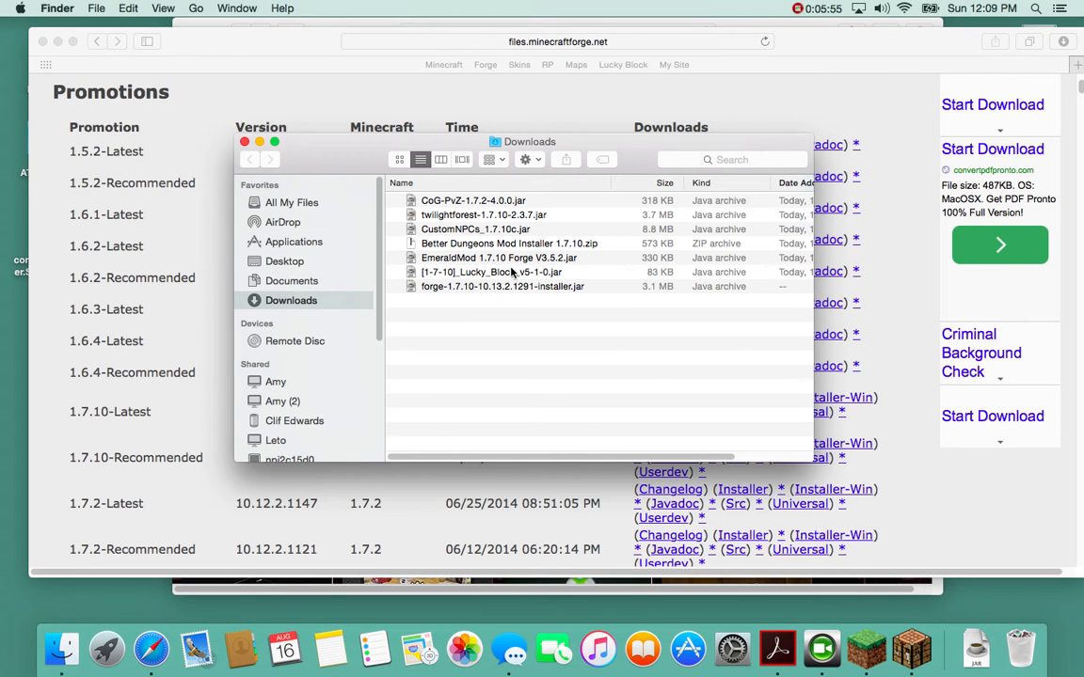
- Move the five files from CoG-PvZ-1.7.2-4.0.0.jar through EmeraldMod 1.7.10 Forge V3.5.2.jar to the trash
{"action": "left_click", "coordinate": [461, 257]}
{"action": "left_click", "coordinate": [502, 202], "text": "shift"}
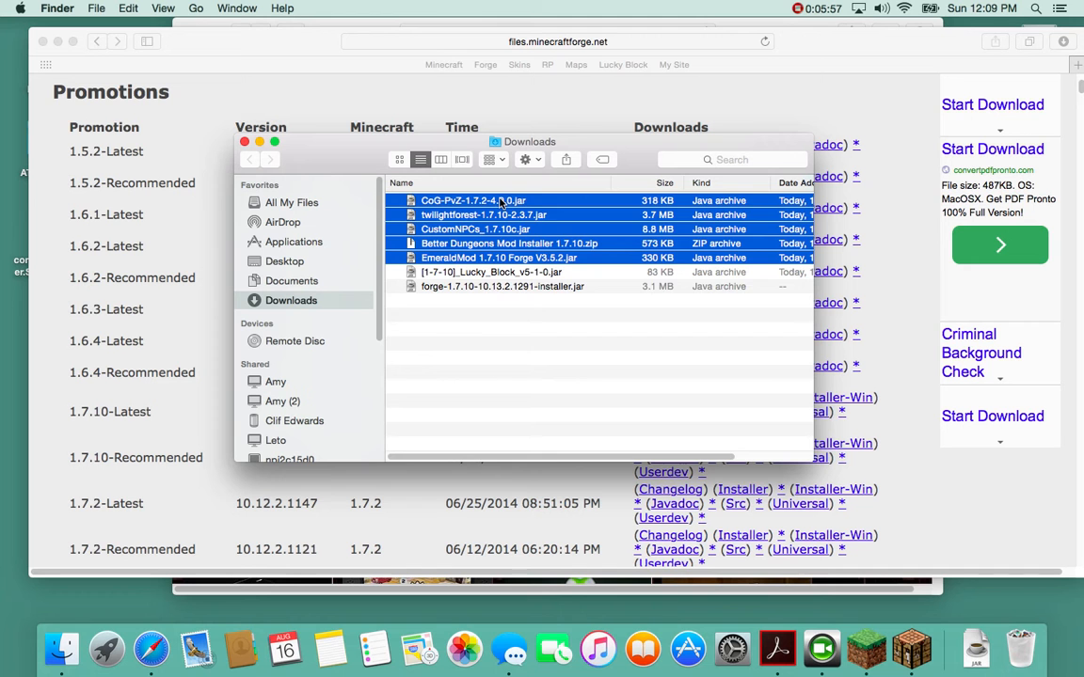
{"action": "key", "text": "super+BackSpace"}
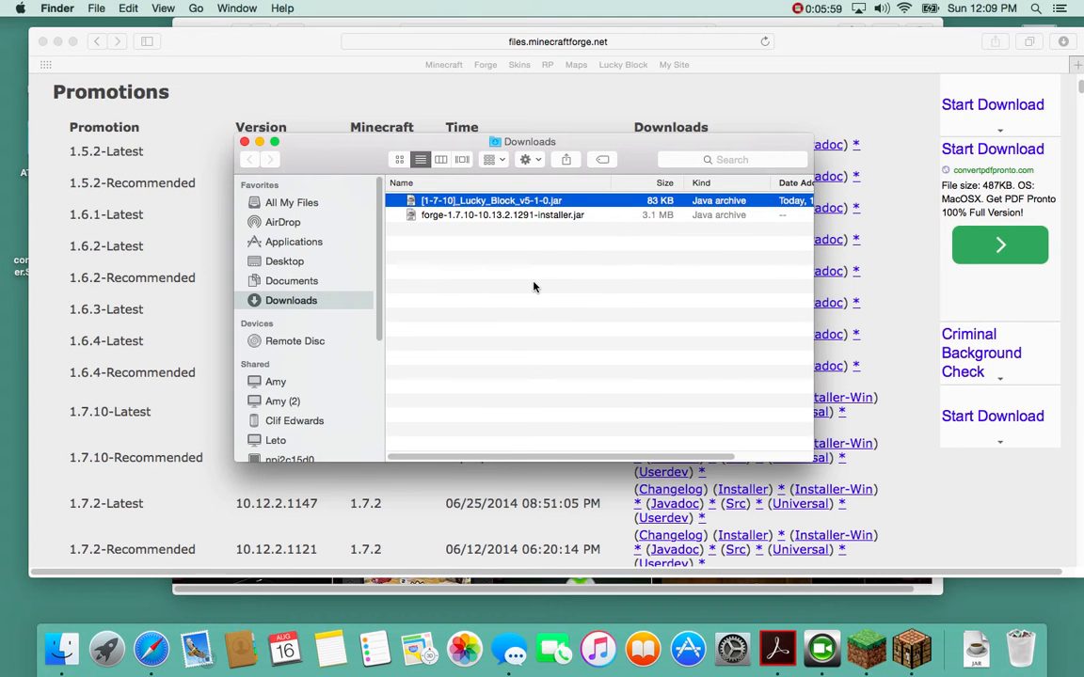
{"action": "left_click", "coordinate": [533, 287]}
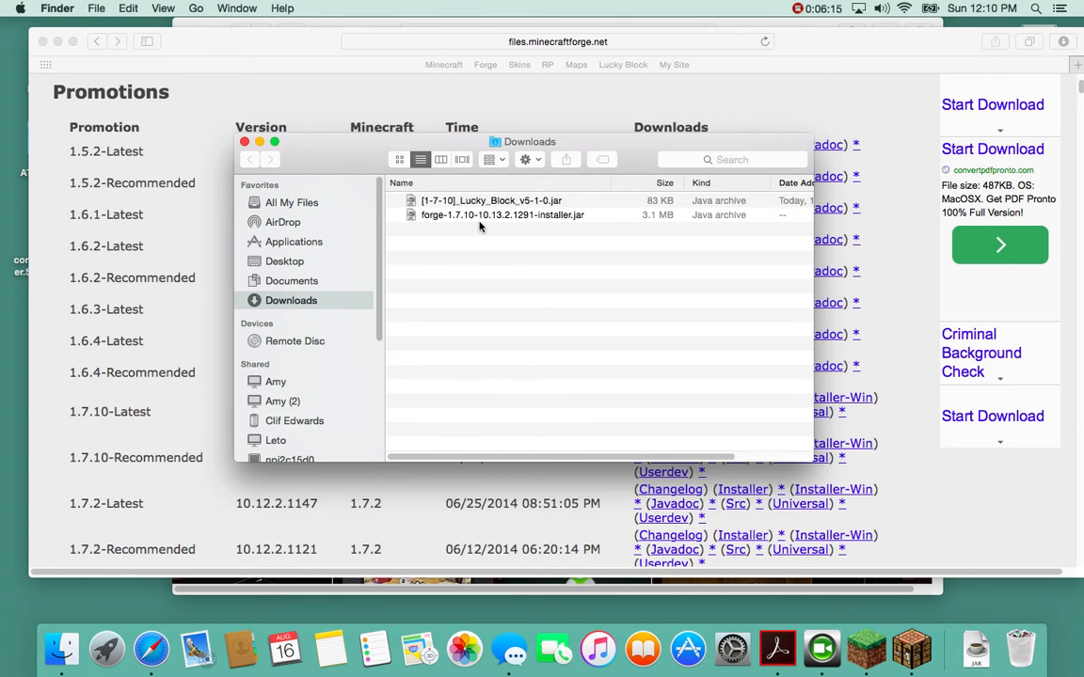
- Switch to Desktop 3, quit the running Minecraft 1.8.8 game, and open the Minecraft launcher from its desktop alias
{"action": "key", "text": "ctrl+Up"}
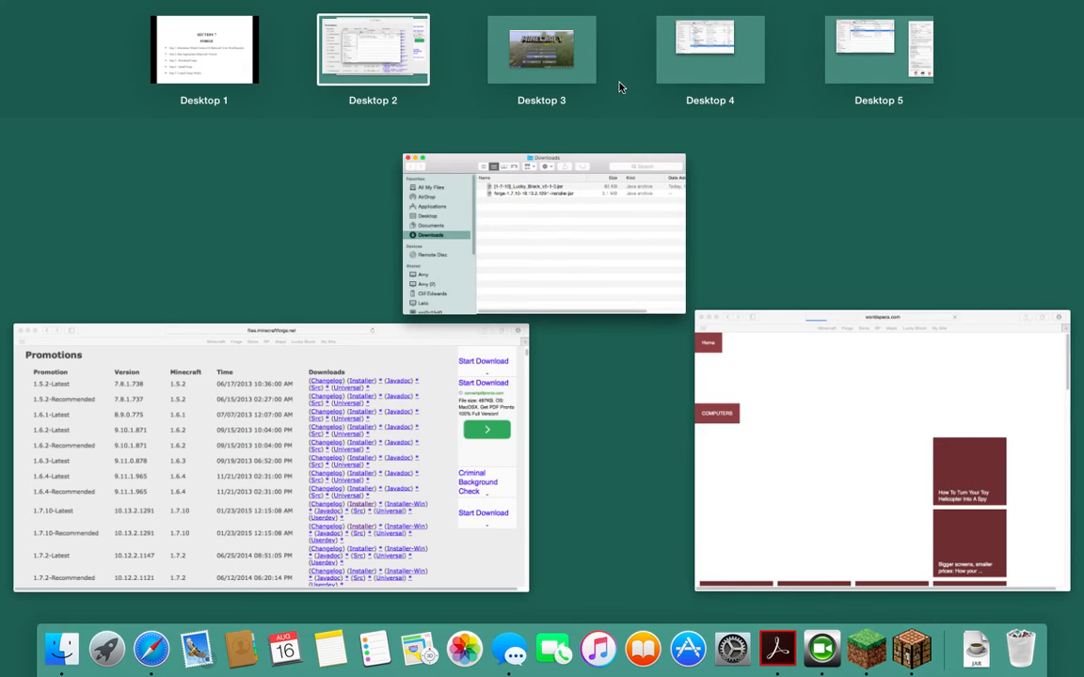
{"action": "left_click", "coordinate": [586, 78]}
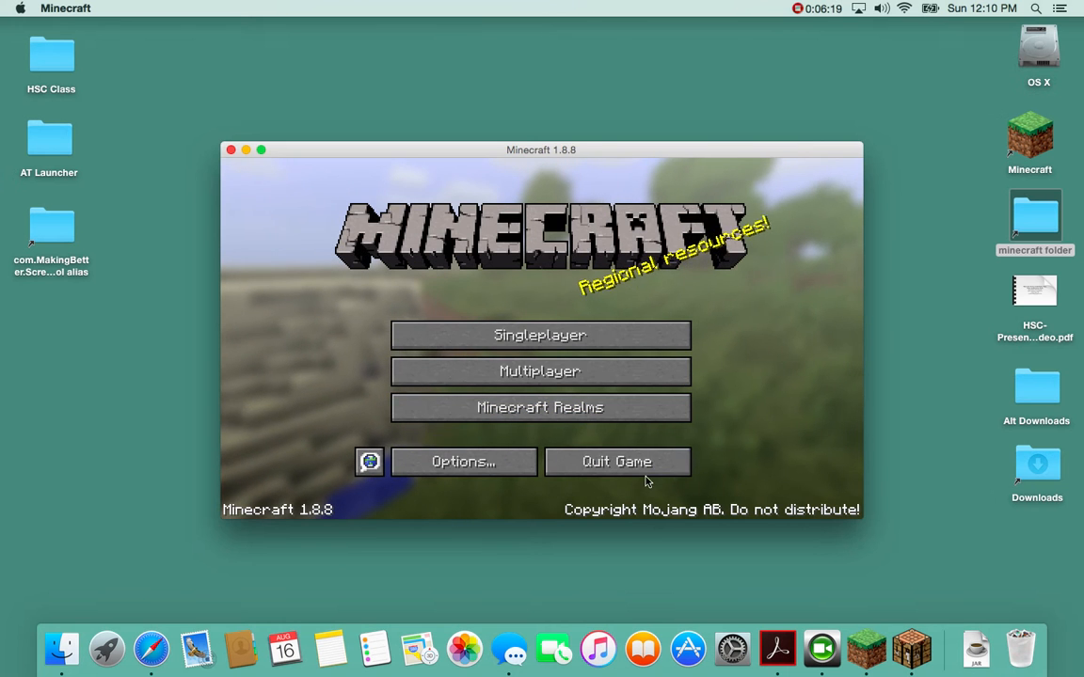
{"action": "left_click", "coordinate": [636, 463]}
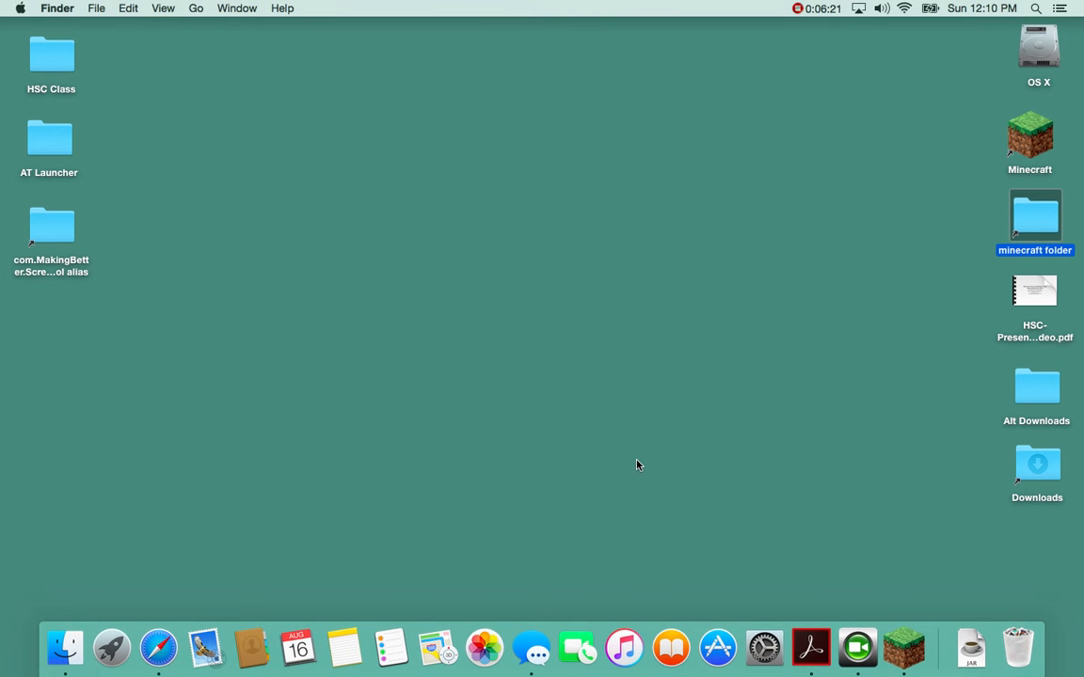
{"action": "left_click", "coordinate": [1027, 132]}
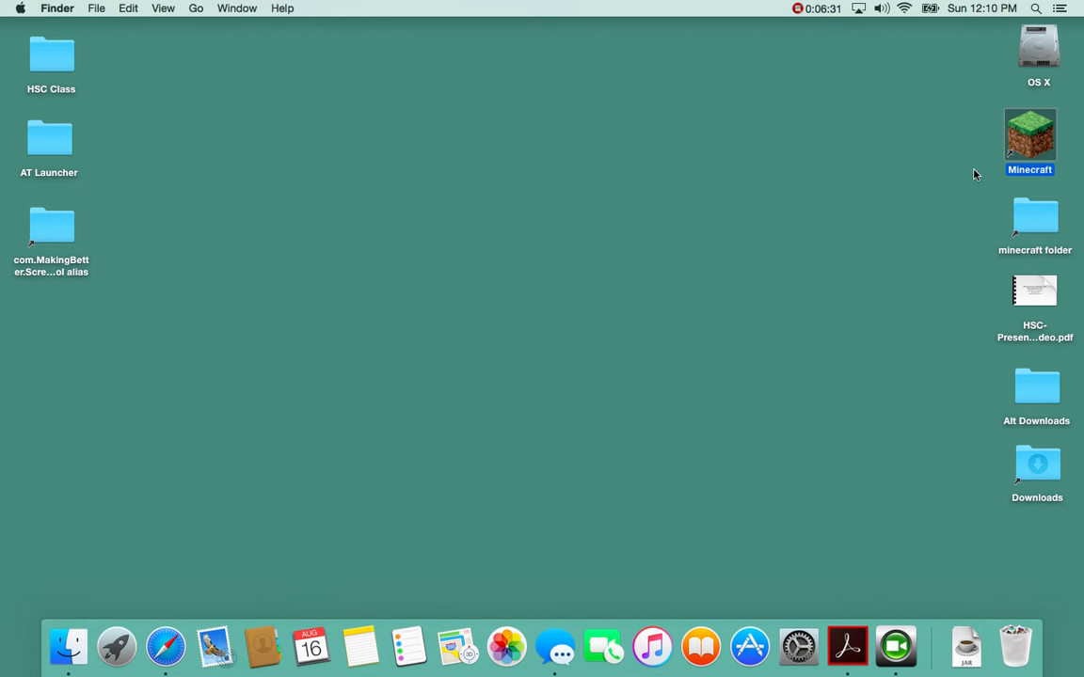
{"action": "double_click", "coordinate": [1032, 137]}
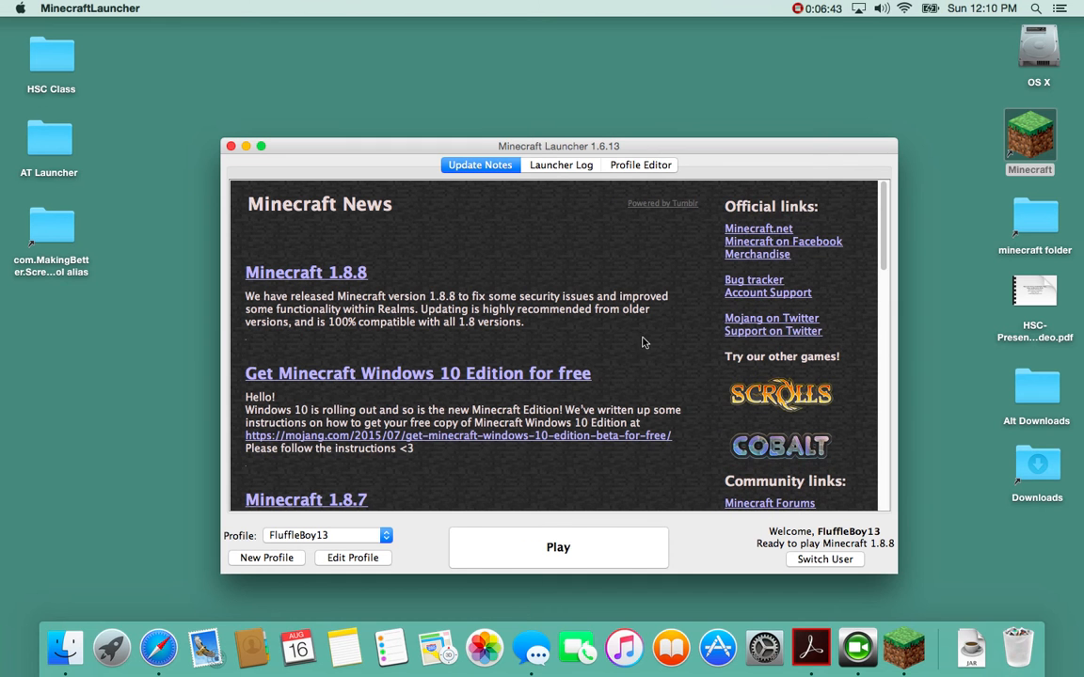
- View the current launcher profile's settings and its list of available Minecraft versions, and leave the editor without saving
{"action": "left_click", "coordinate": [382, 539]}
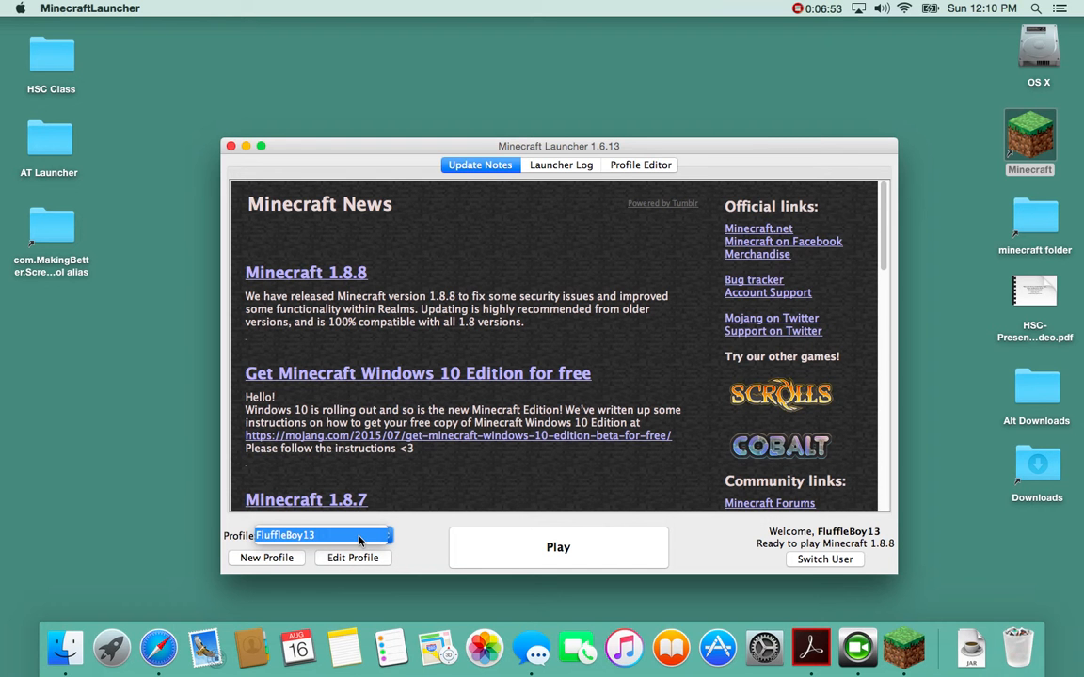
{"action": "left_click", "coordinate": [352, 558]}
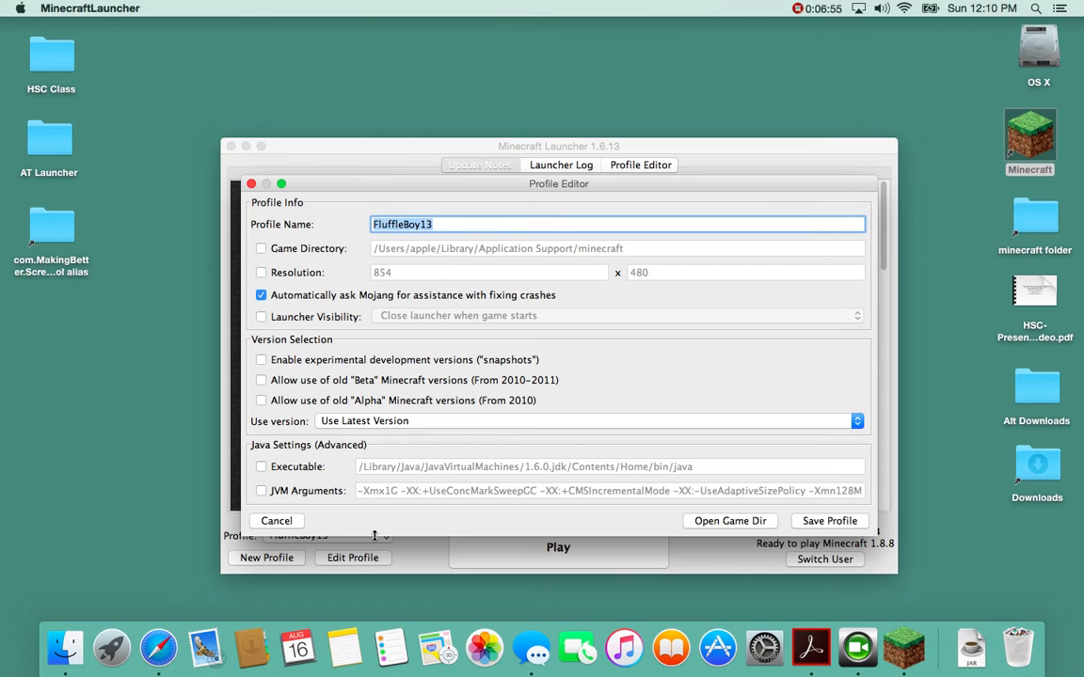
{"action": "left_click", "coordinate": [412, 422]}
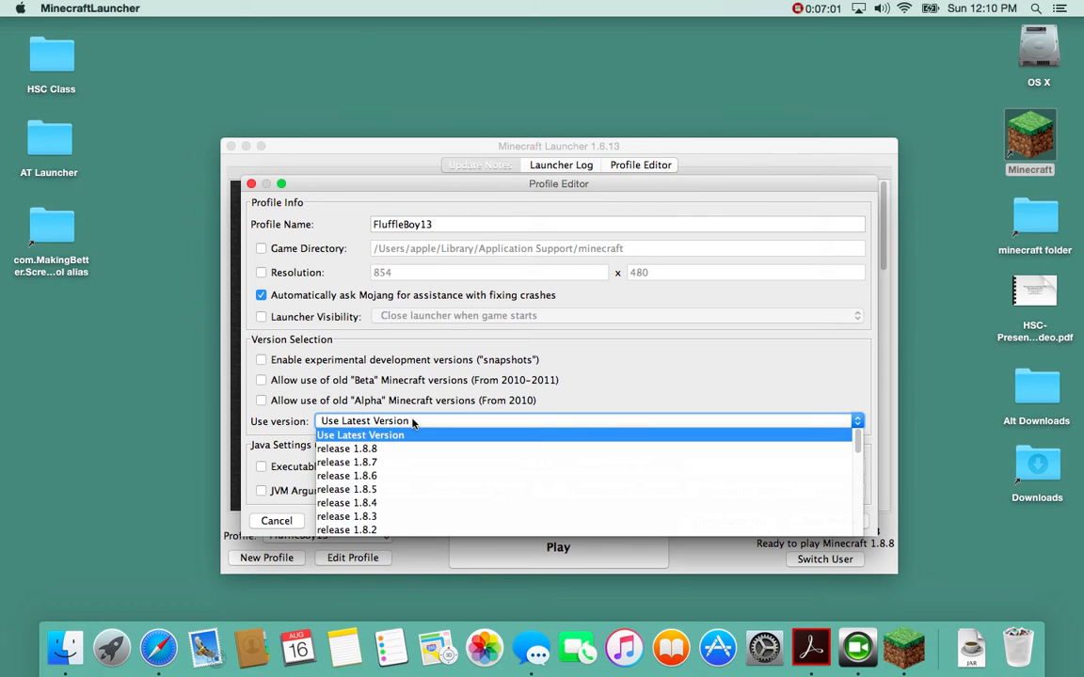
{"action": "left_click", "coordinate": [412, 422]}
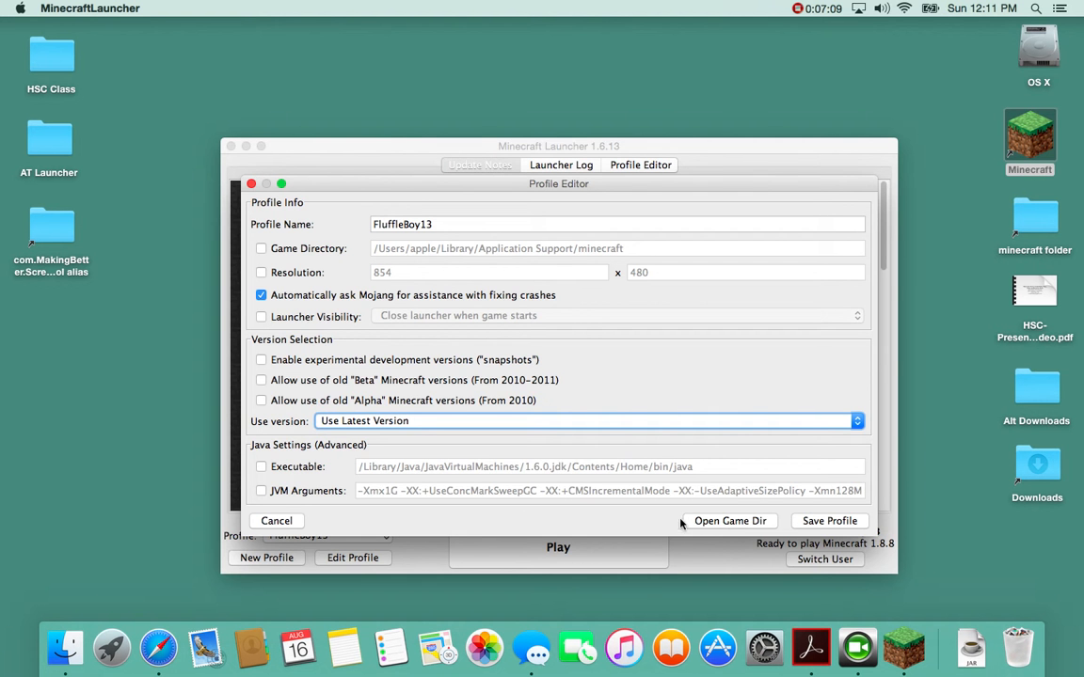
{"action": "left_click", "coordinate": [282, 520]}
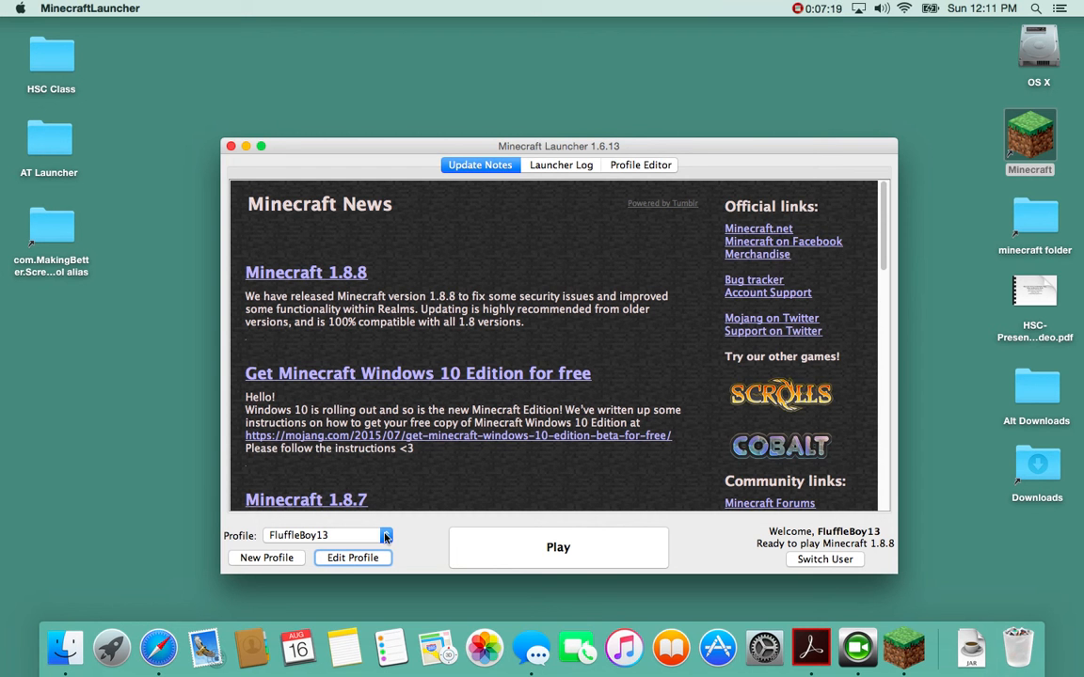
- Create a launcher profile named 1.7.10 that uses version release 1.7.10, and save it
{"action": "left_click", "coordinate": [260, 561]}
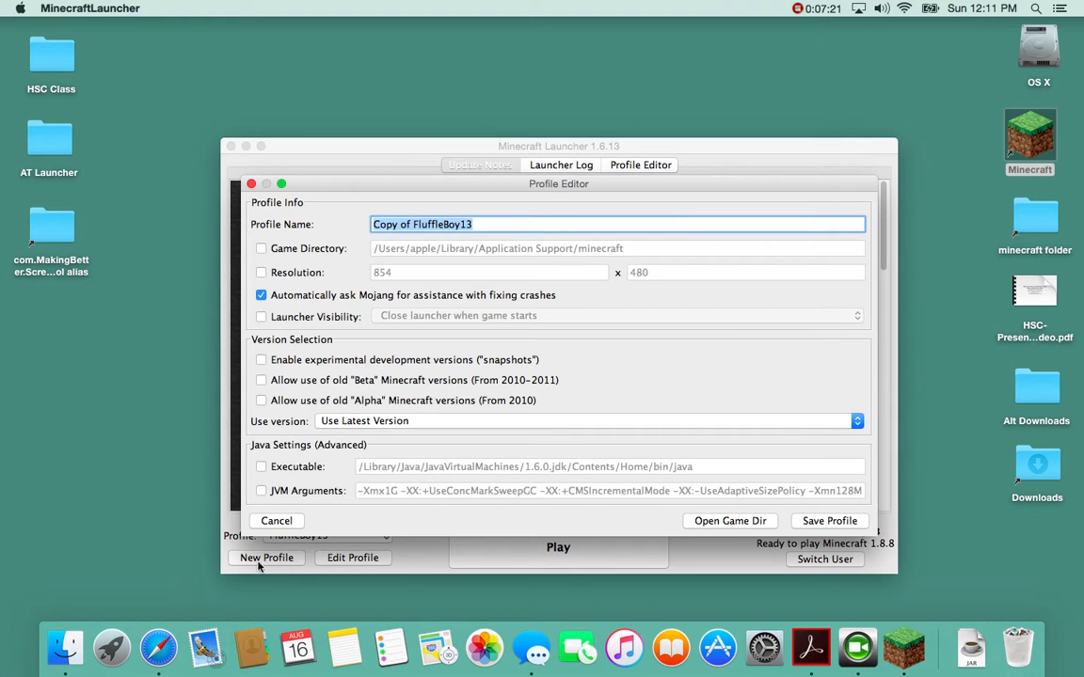
{"action": "type", "text": "1"}
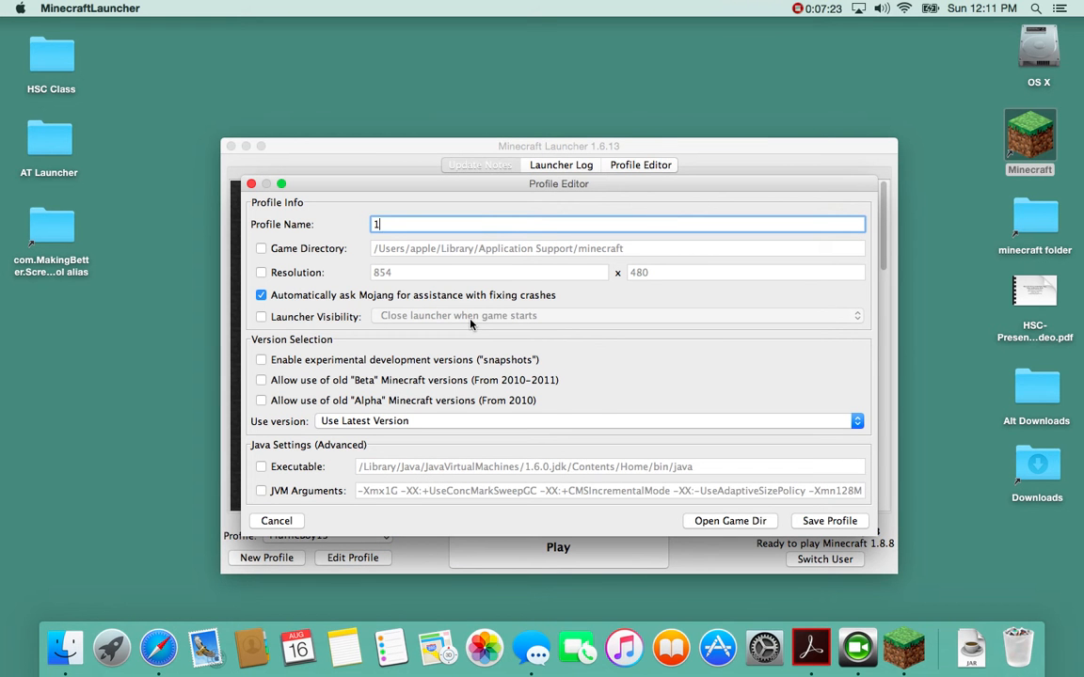
{"action": "type", "text": ".7.10"}
{"action": "left_click", "coordinate": [469, 426]}
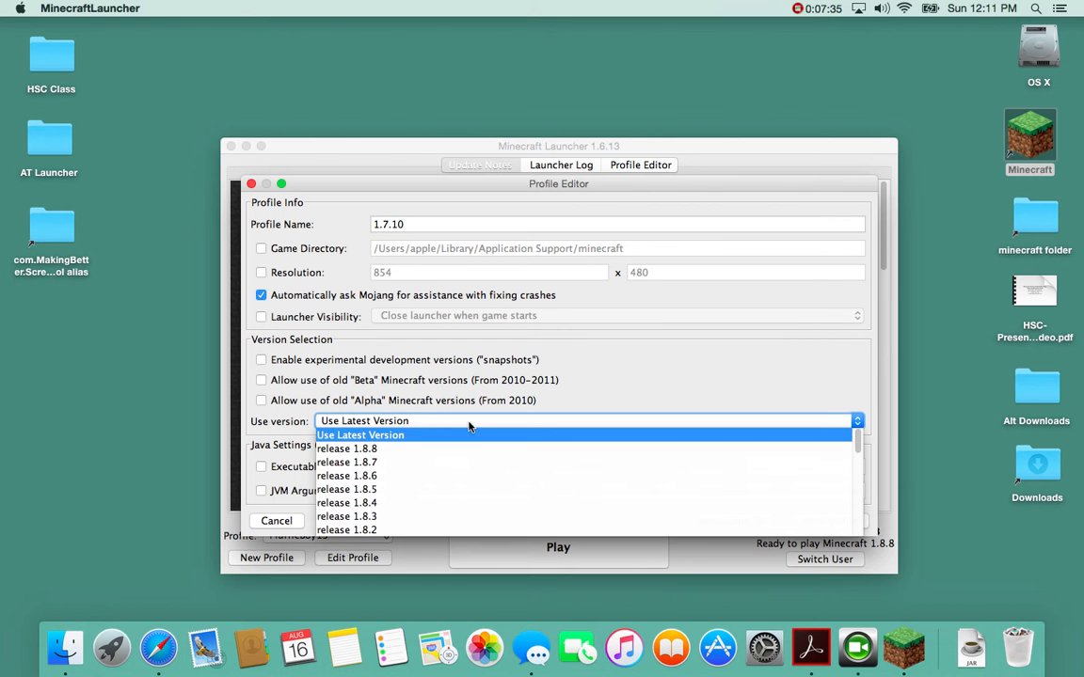
{"action": "scroll", "coordinate": [443, 455], "scroll_direction": "down", "scroll_amount": 1}
{"action": "scroll", "coordinate": [443, 457], "scroll_direction": "down", "scroll_amount": 2}
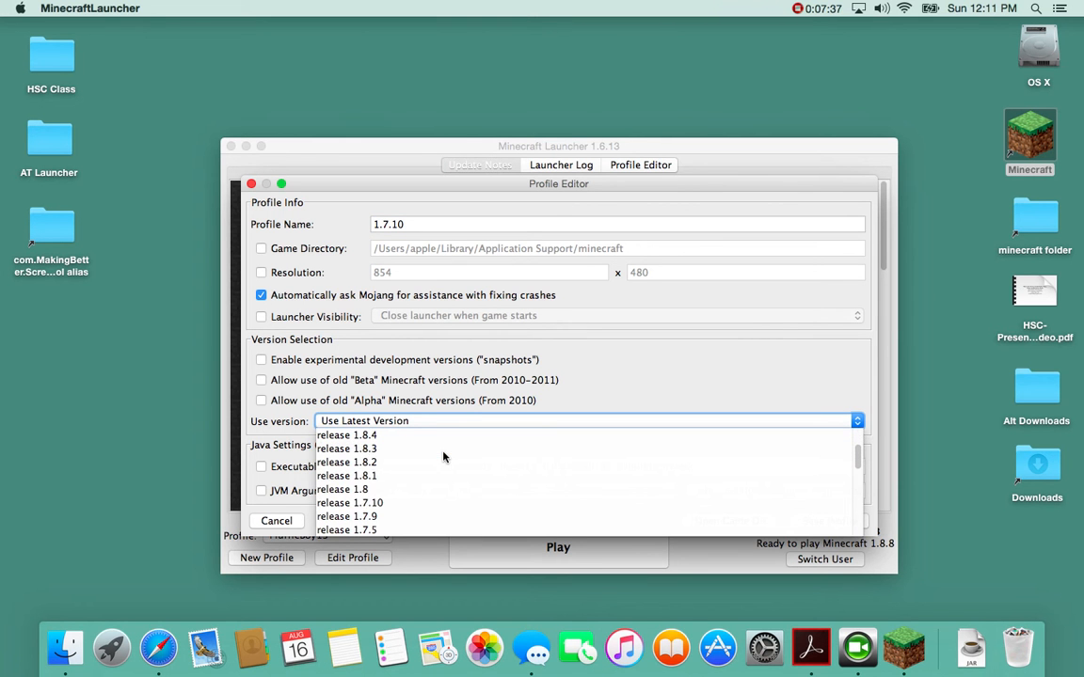
{"action": "left_click", "coordinate": [375, 504]}
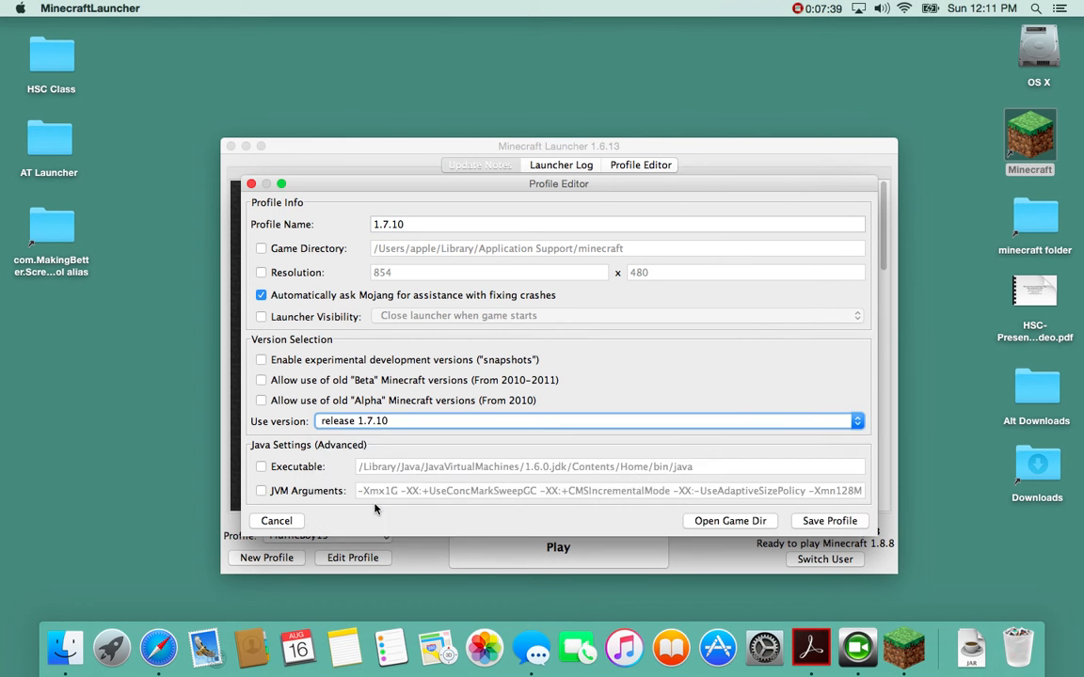
{"action": "left_click", "coordinate": [829, 522]}
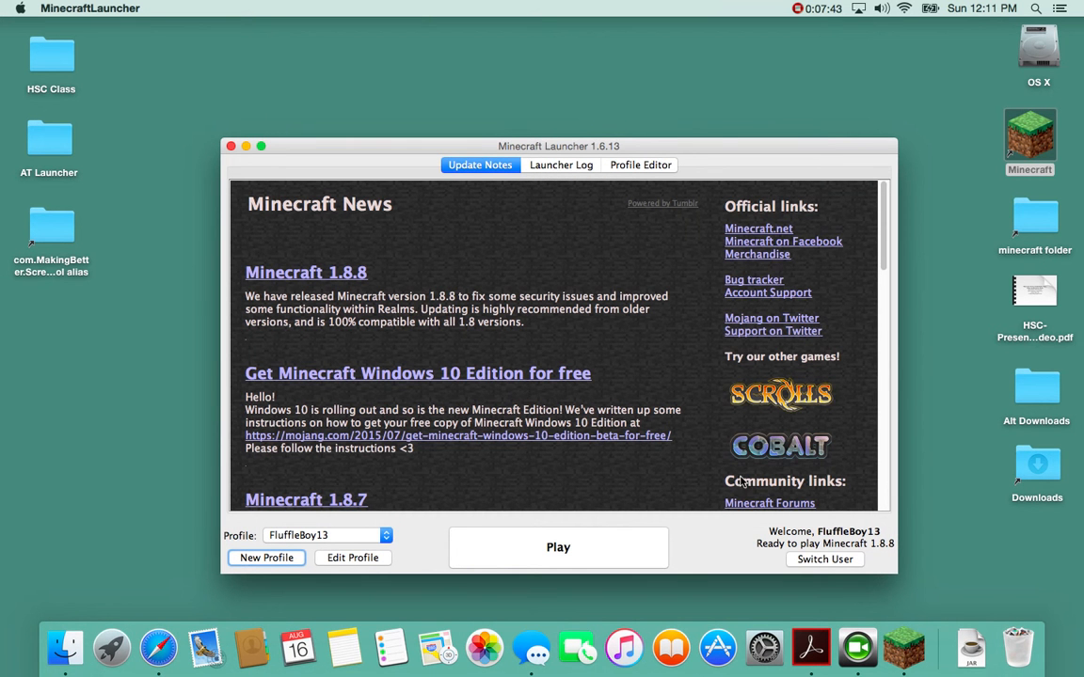
- Select the 1.7.10 profile, run Minecraft once with it, and quit the game from its main screen
{"action": "left_click", "coordinate": [384, 536]}
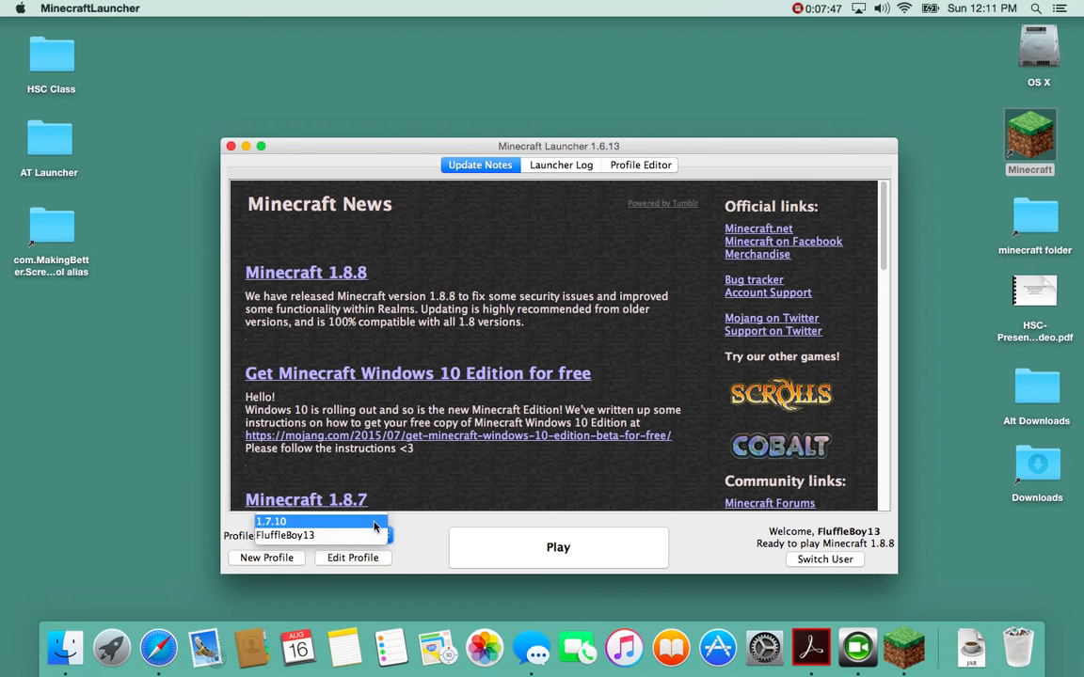
{"action": "left_click", "coordinate": [373, 523]}
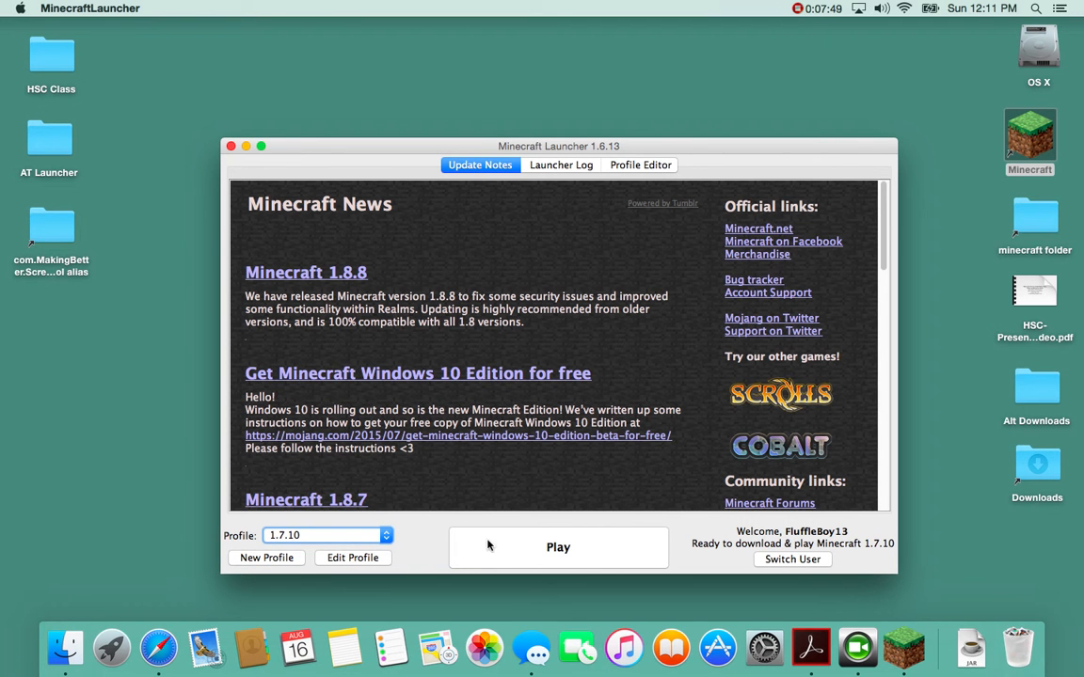
{"action": "left_click", "coordinate": [572, 560]}
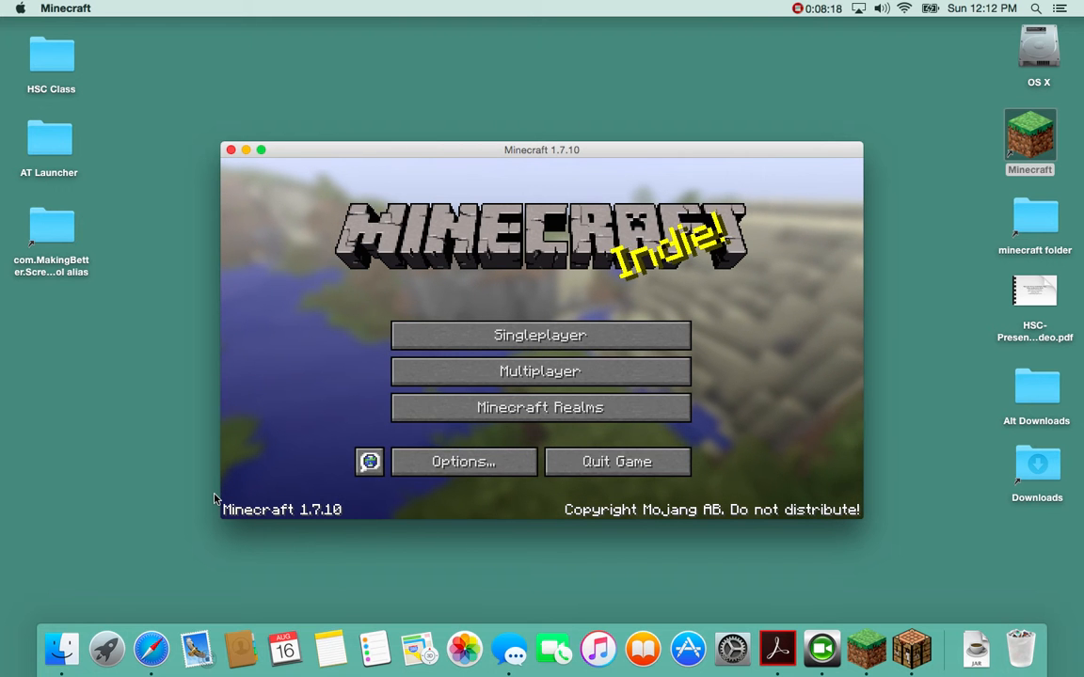
{"action": "left_click", "coordinate": [608, 461]}
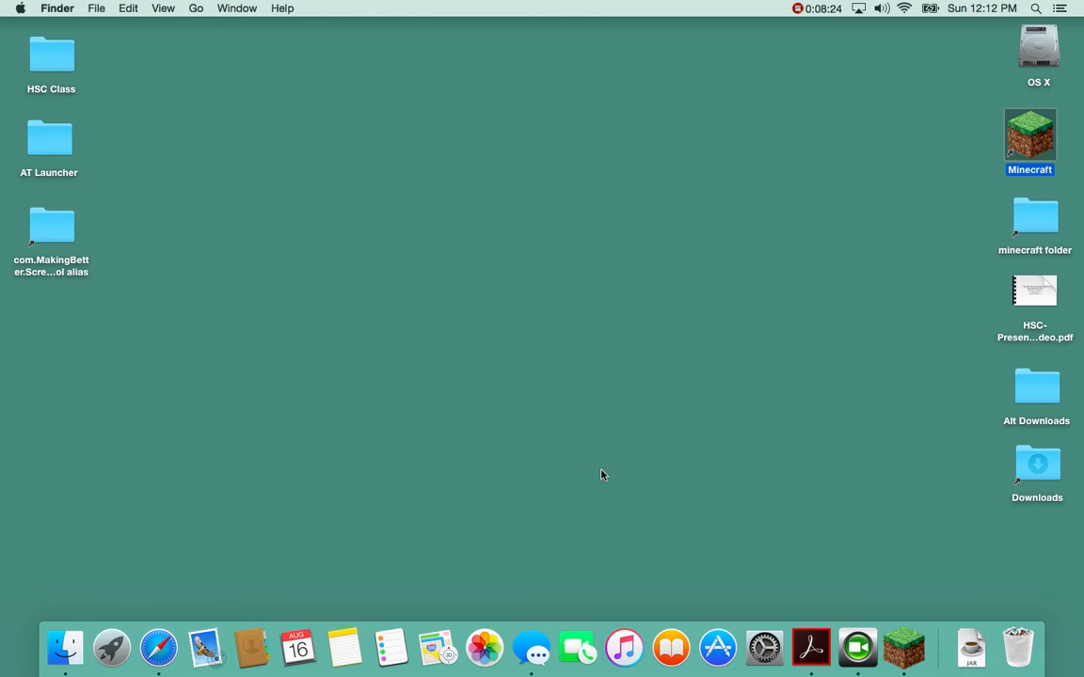
- Open the Downloads folder from the desktop and try to launch forge-1.7.10-10.13.2.1291-installer.jar
{"action": "left_click", "coordinate": [1038, 464]}
{"action": "double_click", "coordinate": [1040, 465]}
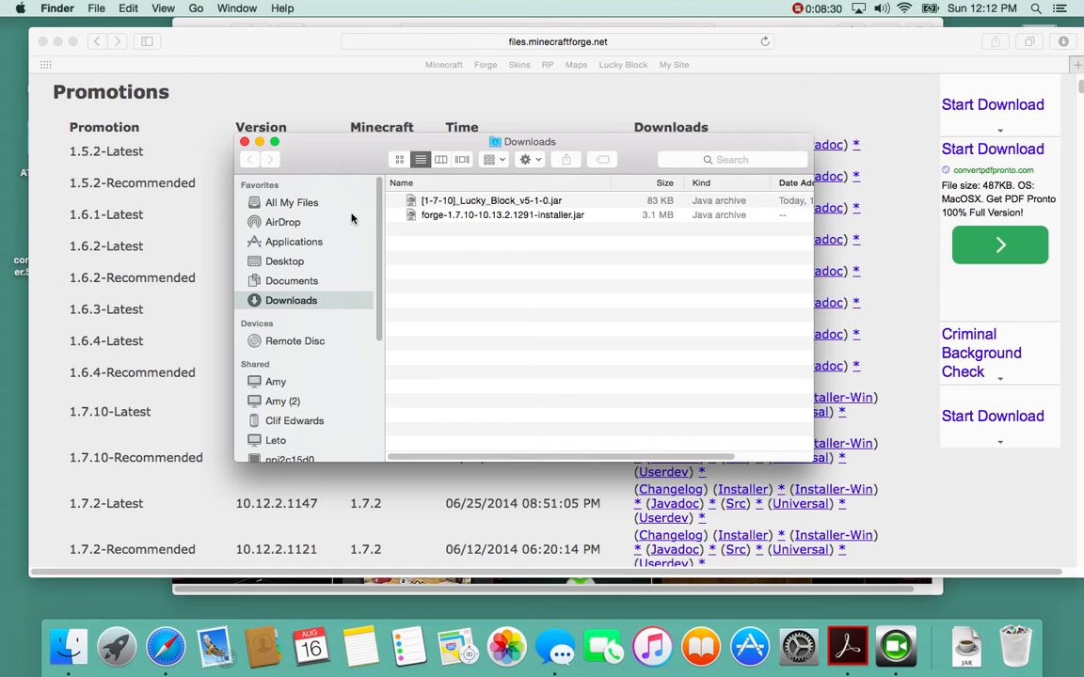
{"action": "double_click", "coordinate": [412, 217]}
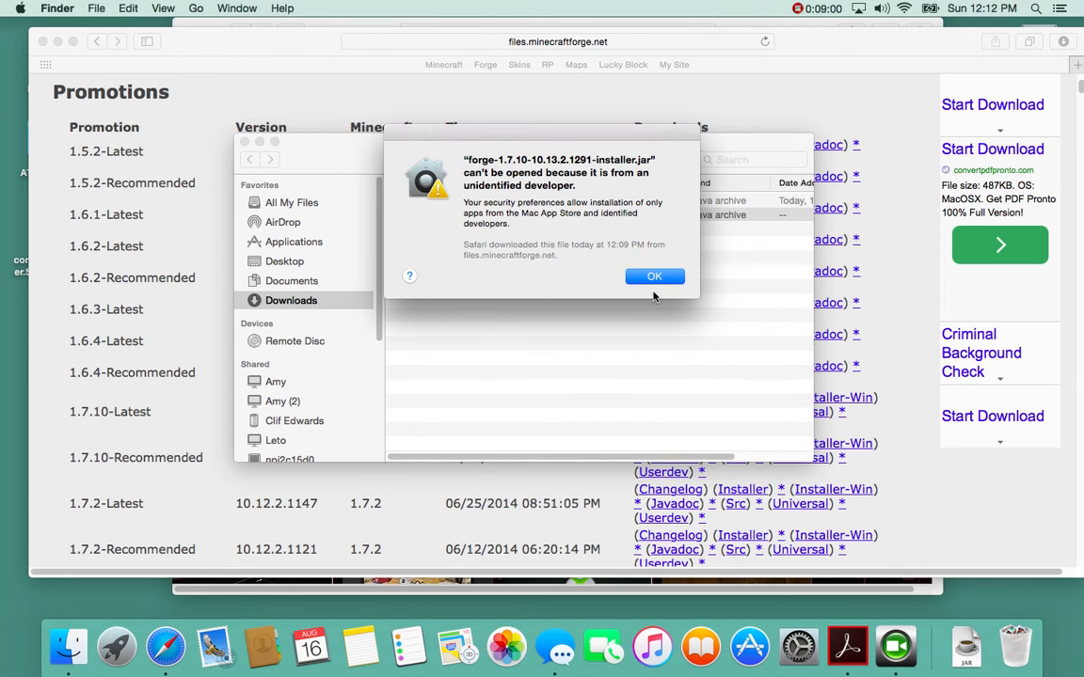
{"action": "left_click", "coordinate": [649, 277]}
- View the Security & Privacy settings for allowing downloaded apps in System Preferences, and close the window
{"action": "left_click", "coordinate": [20, 8]}
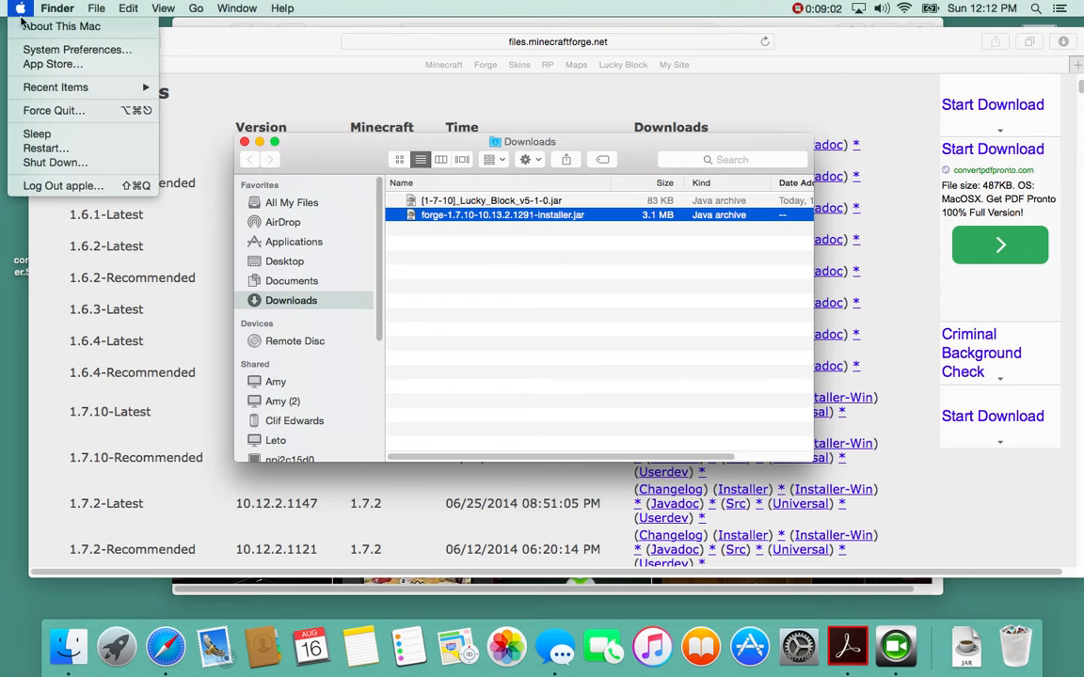
{"action": "left_click", "coordinate": [35, 52]}
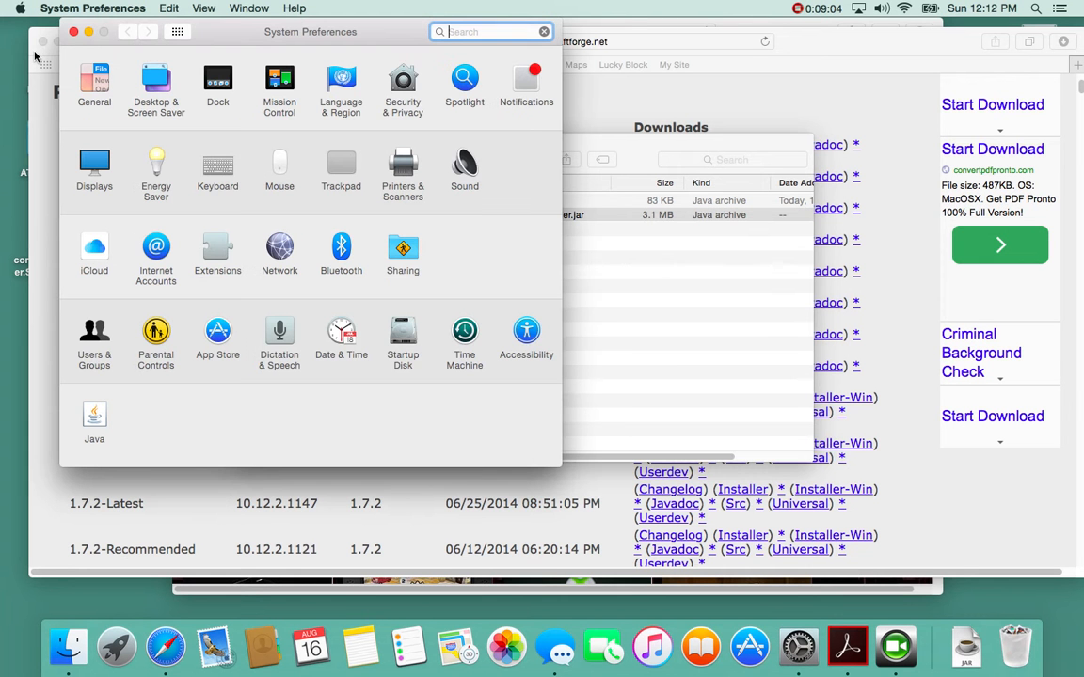
{"action": "left_click", "coordinate": [401, 98]}
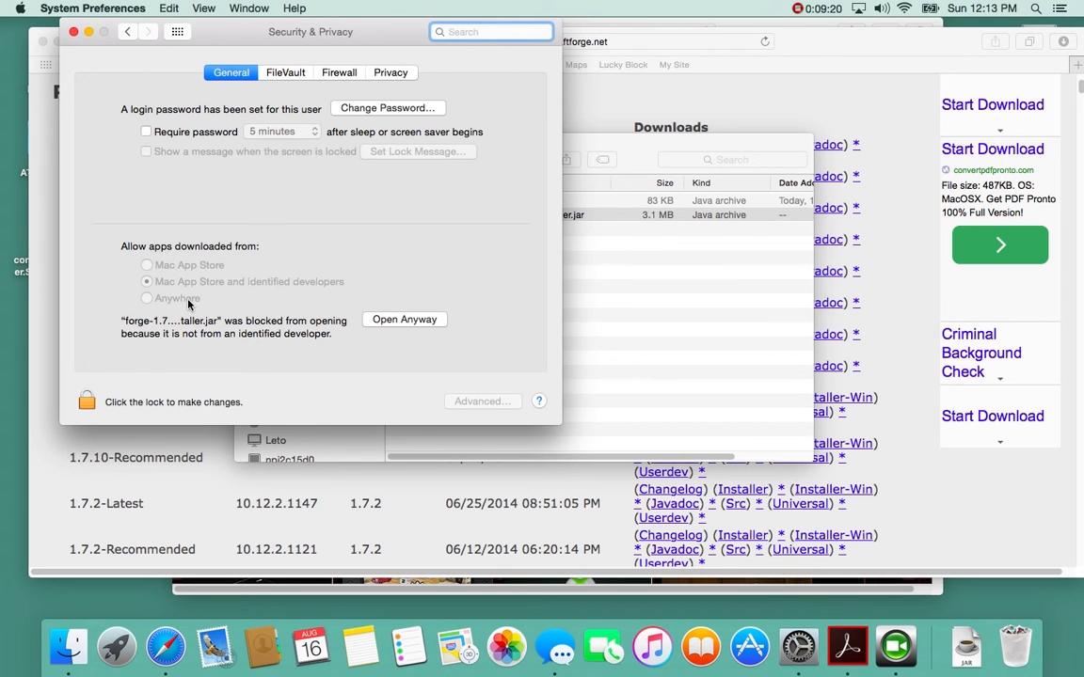
{"action": "left_click", "coordinate": [82, 402]}
{"action": "left_click", "coordinate": [74, 32]}
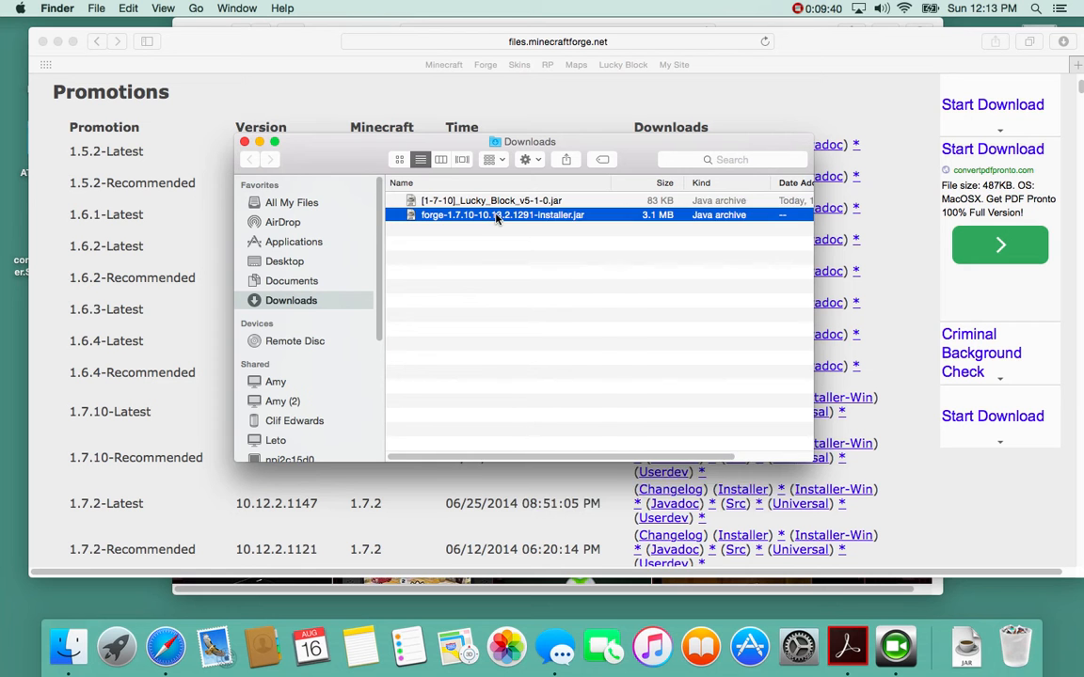
- Open forge-1.7.10-10.13.2.1291-installer.jar through its context options, allowing it to run despite the unidentified developer
{"action": "right_click", "coordinate": [496, 218]}
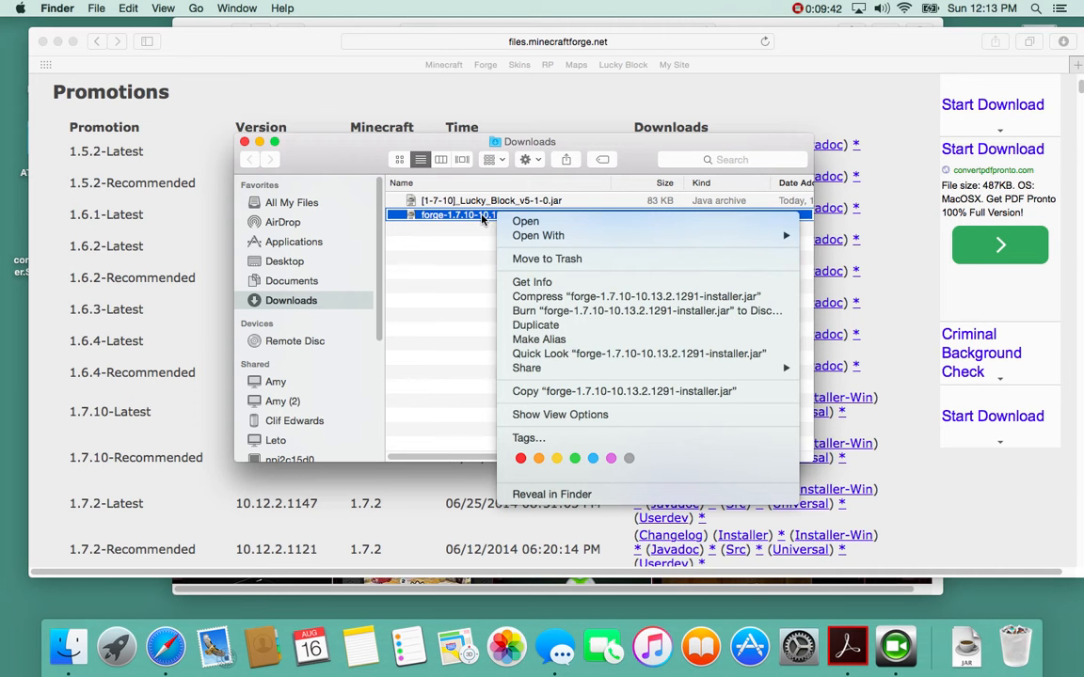
{"action": "left_click", "coordinate": [479, 219]}
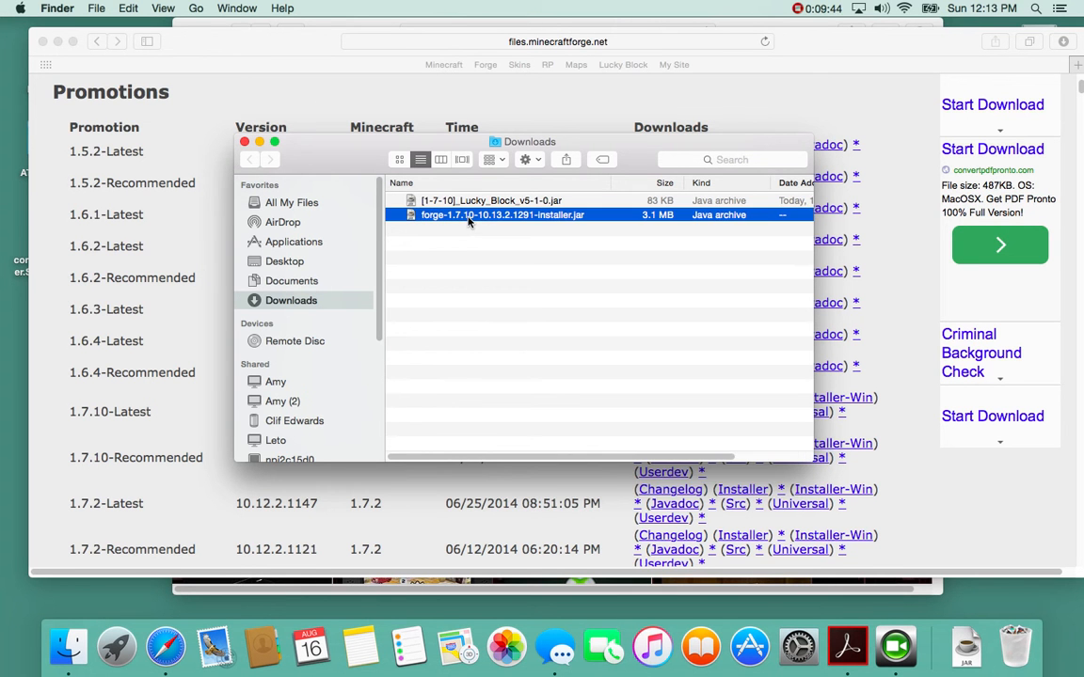
{"action": "right_click", "coordinate": [468, 219]}
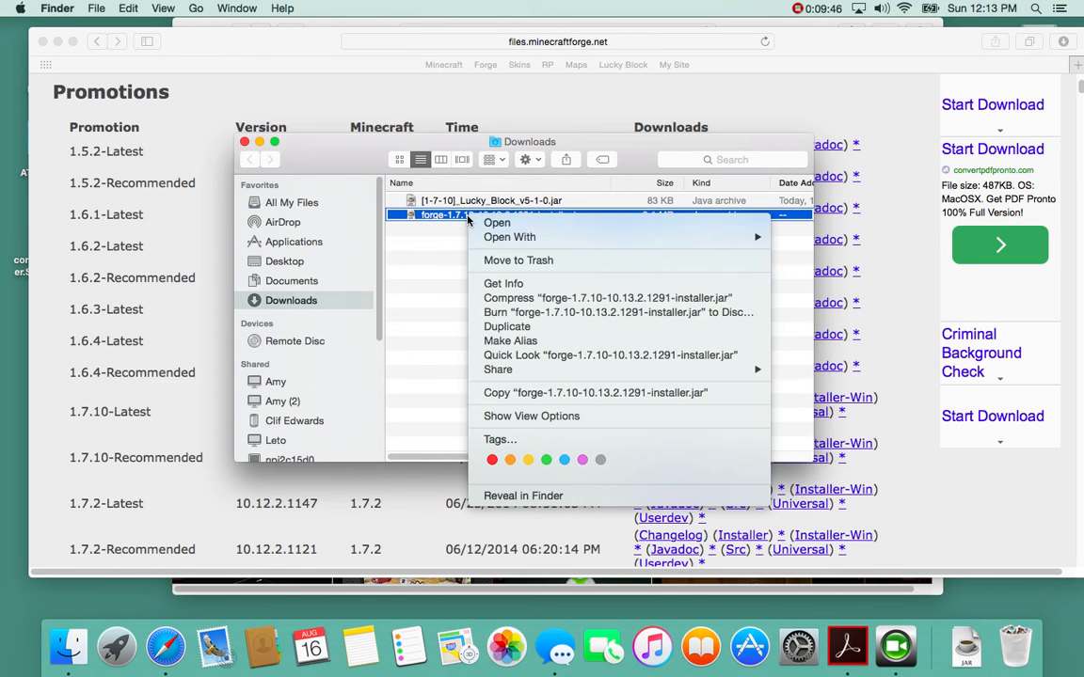
{"action": "left_click", "coordinate": [502, 224]}
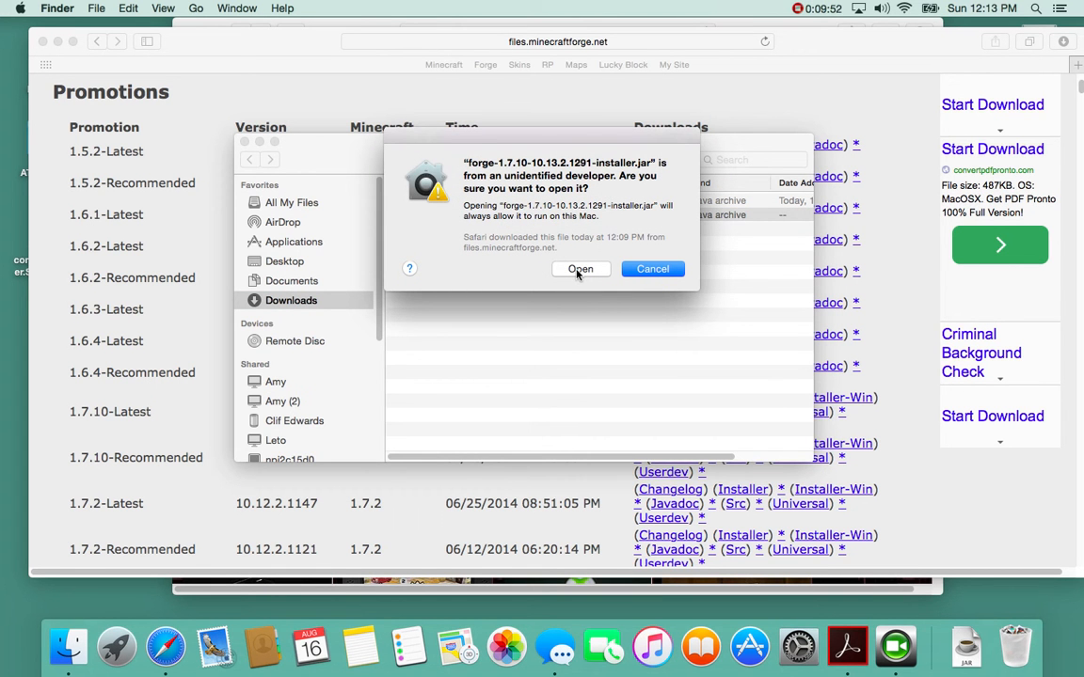
{"action": "left_click", "coordinate": [579, 270]}
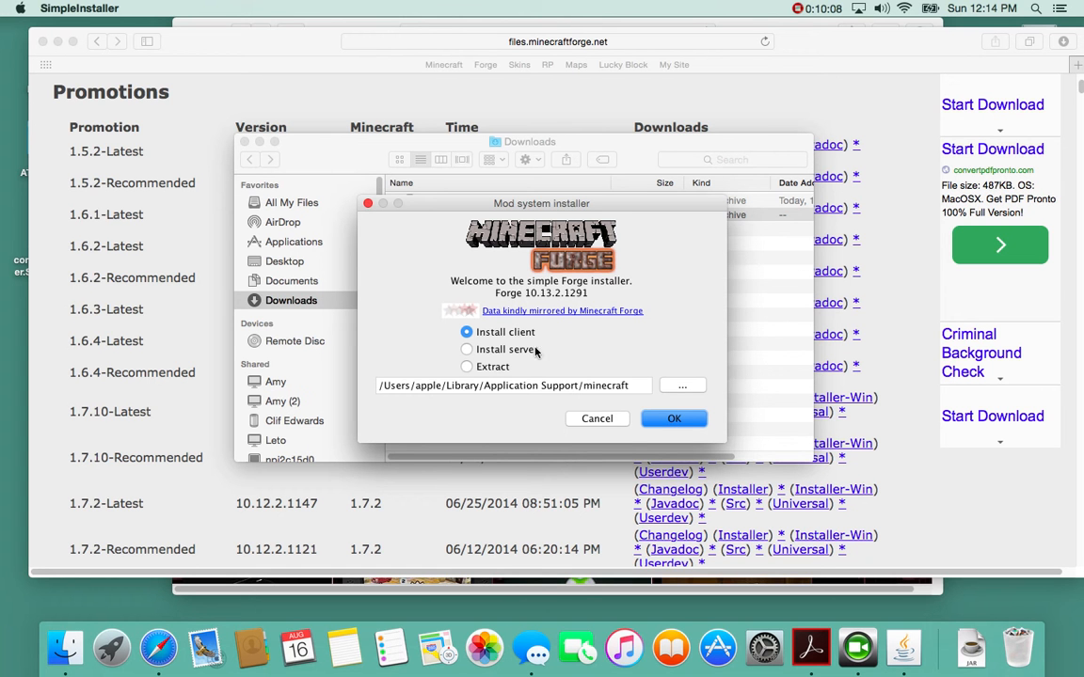
- Install the Forge client into the default minecraft directory, and close the installer message and the Downloads window
{"action": "left_click", "coordinate": [674, 419]}
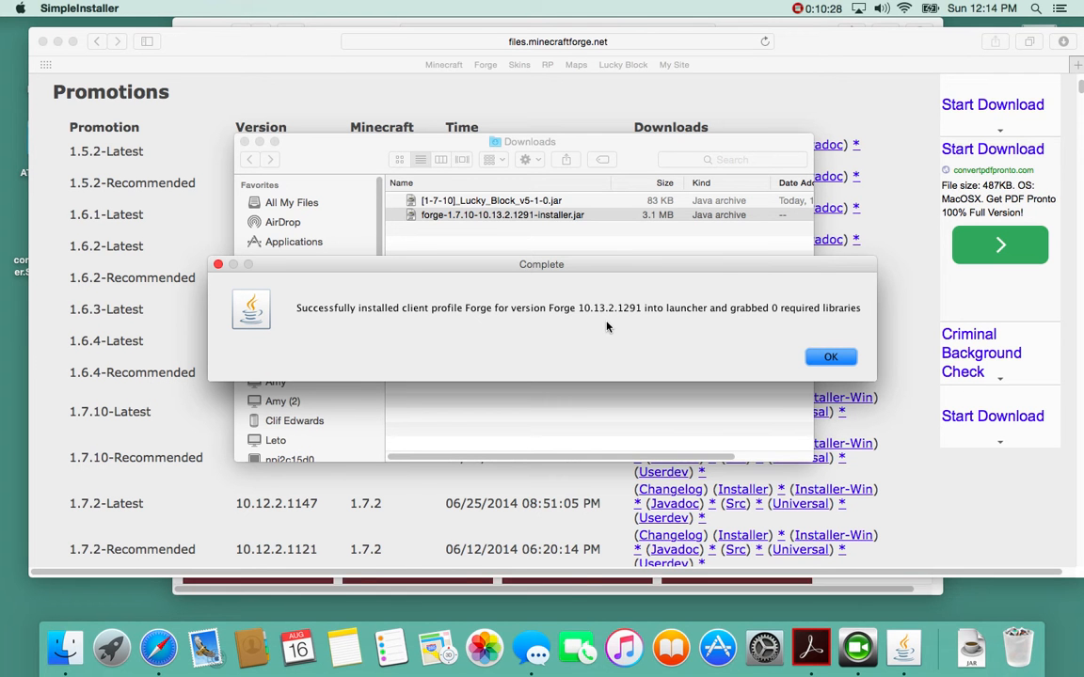
{"action": "left_click", "coordinate": [850, 357]}
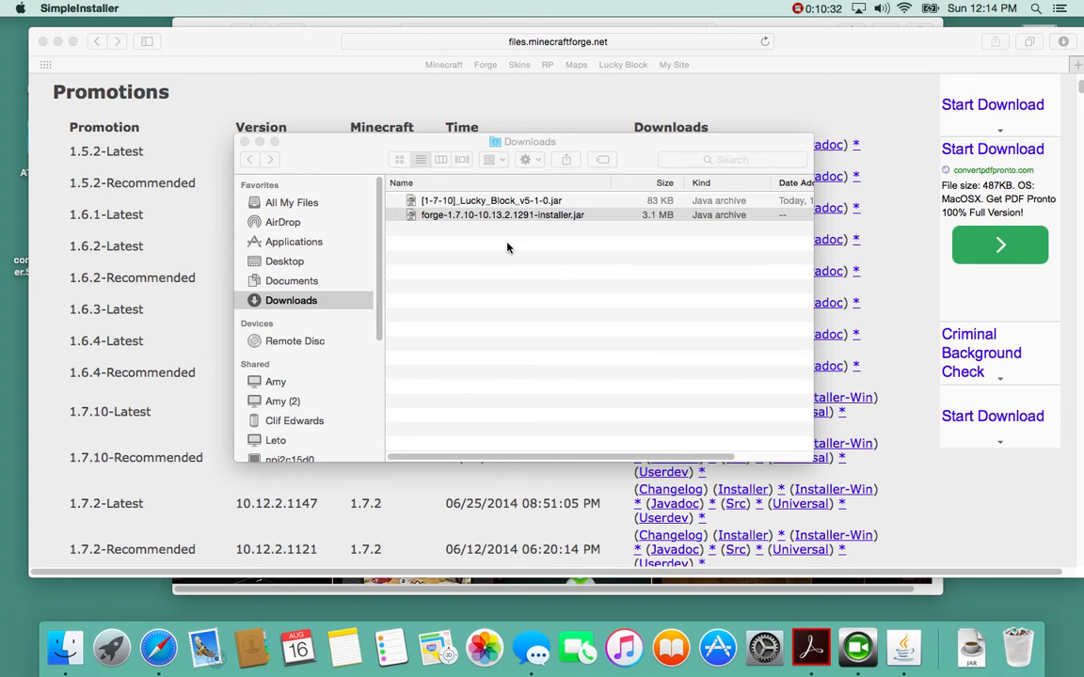
{"action": "left_click", "coordinate": [244, 142]}
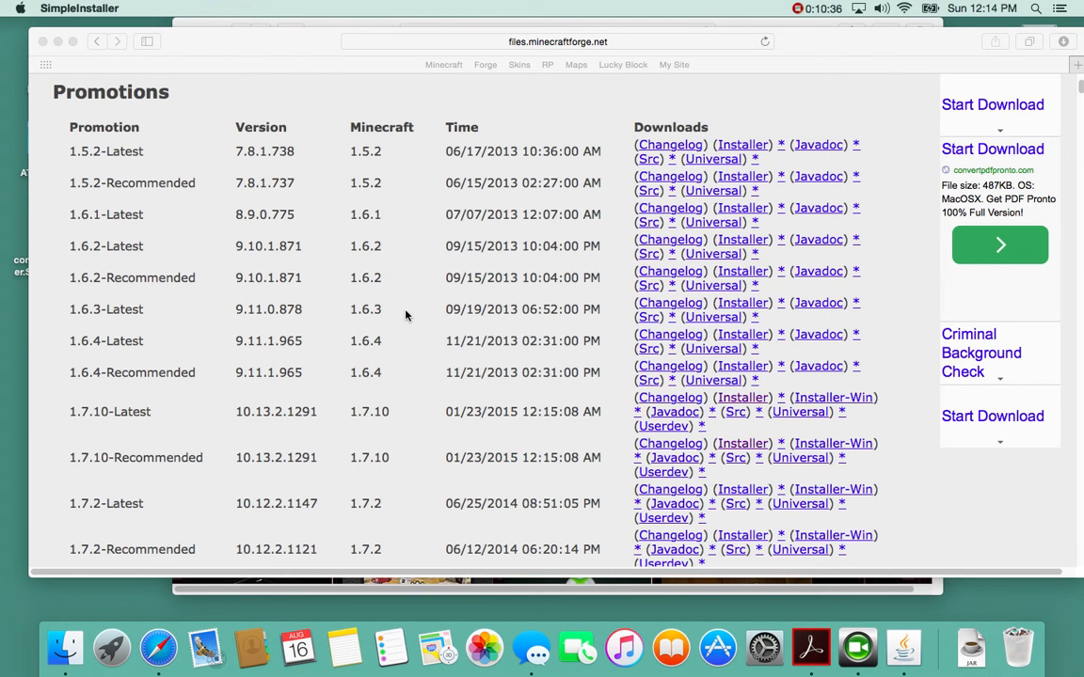
- Switch to Desktop 3, open the Minecraft launcher from its desktop alias, and select the Forge profile
{"action": "key", "text": "ctrl+Up"}
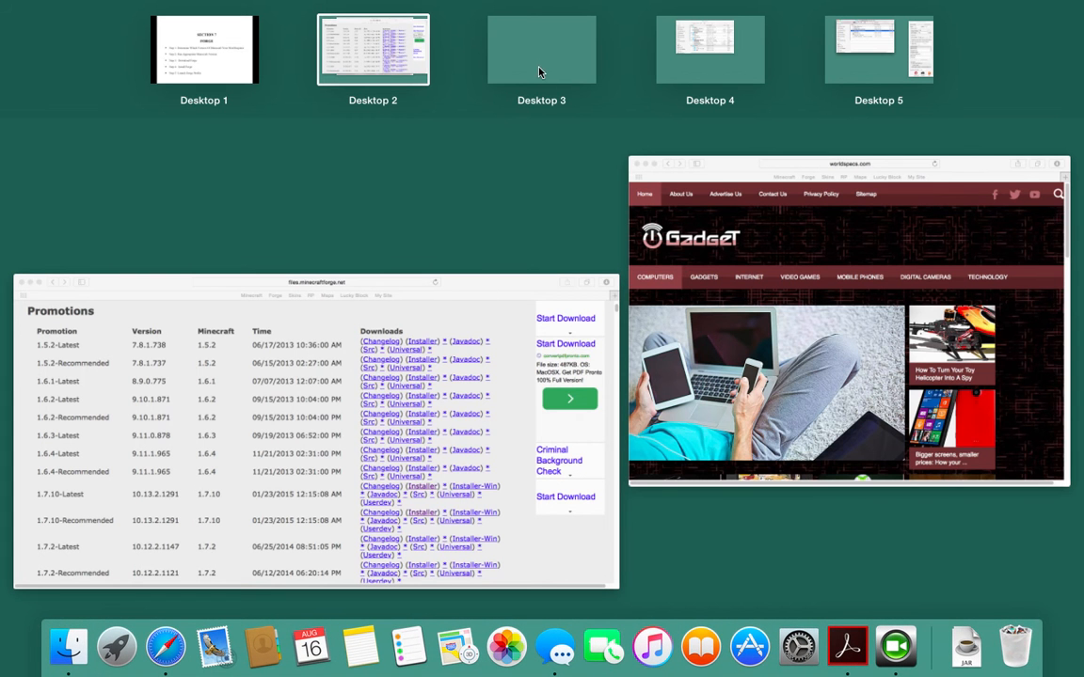
{"action": "left_click", "coordinate": [541, 64]}
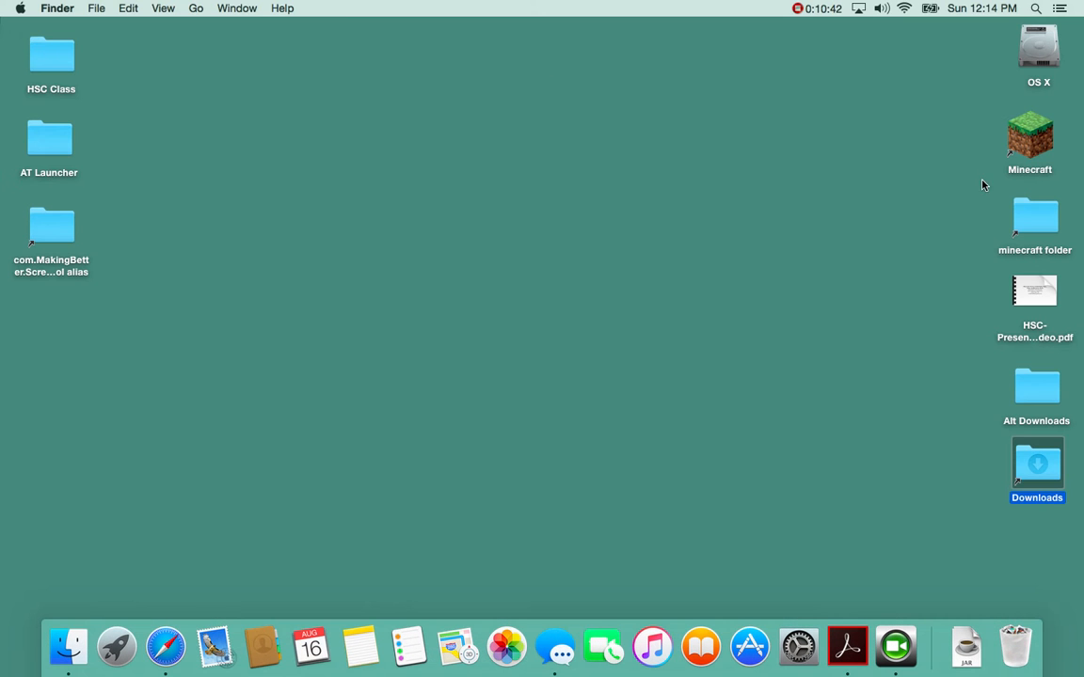
{"action": "double_click", "coordinate": [1025, 143]}
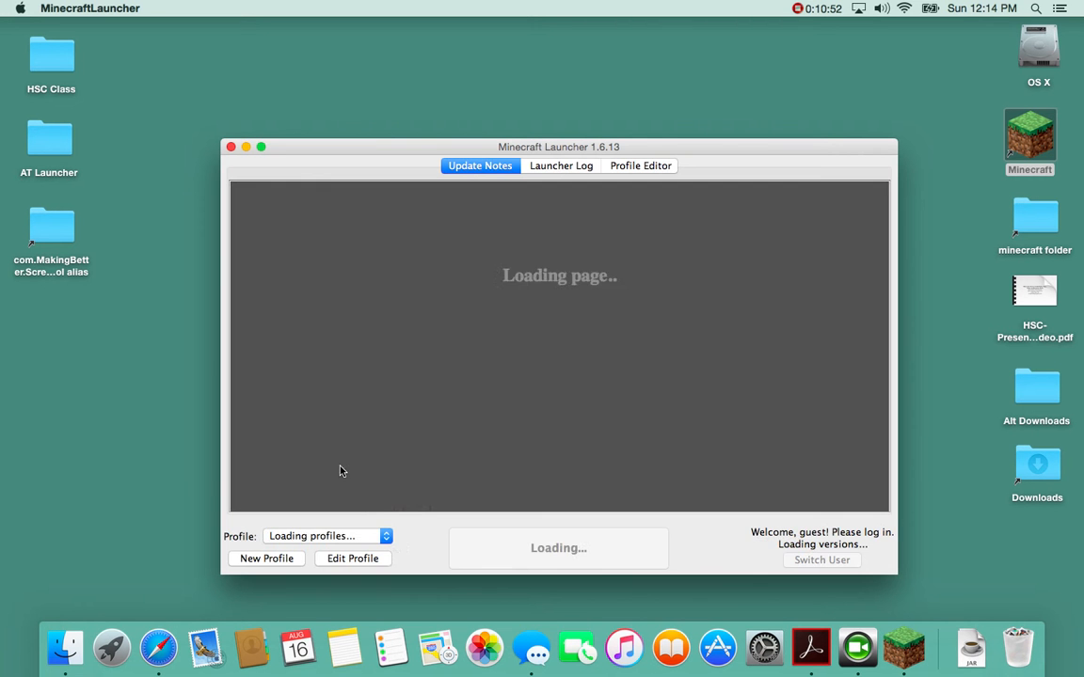
{"action": "left_click", "coordinate": [381, 536]}
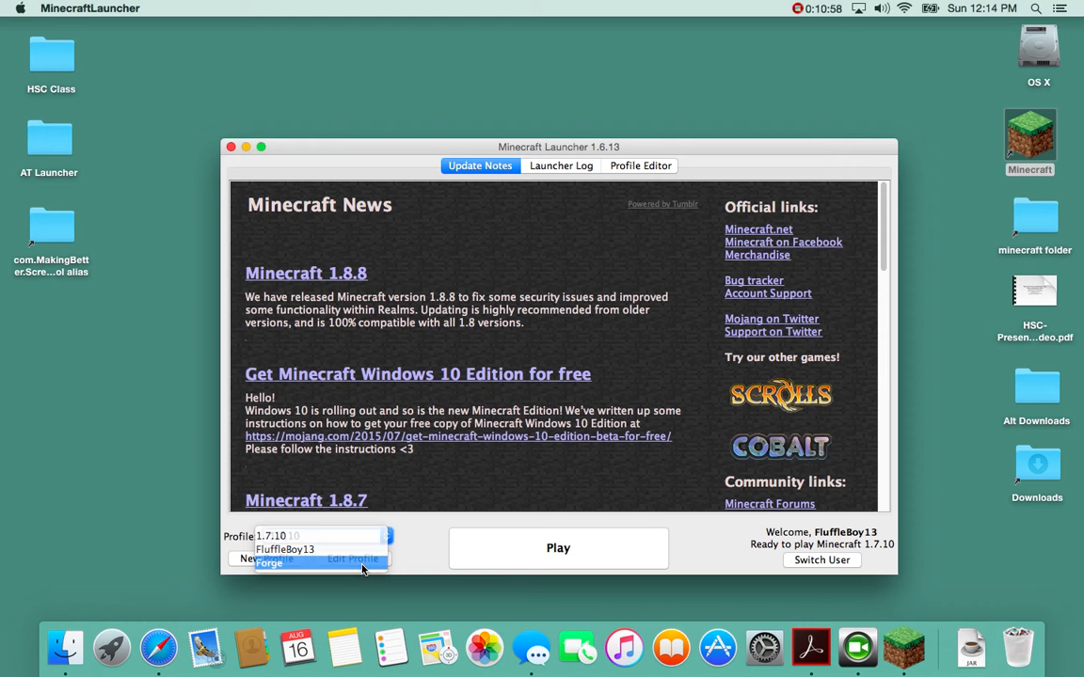
{"action": "left_click", "coordinate": [363, 563]}
- Rename the Forge profile as 1.7.10-Forge (1291), keeping version release 1.7.10-Forge10.13.2.1291, save it, and leave it selected
{"action": "left_click", "coordinate": [356, 558]}
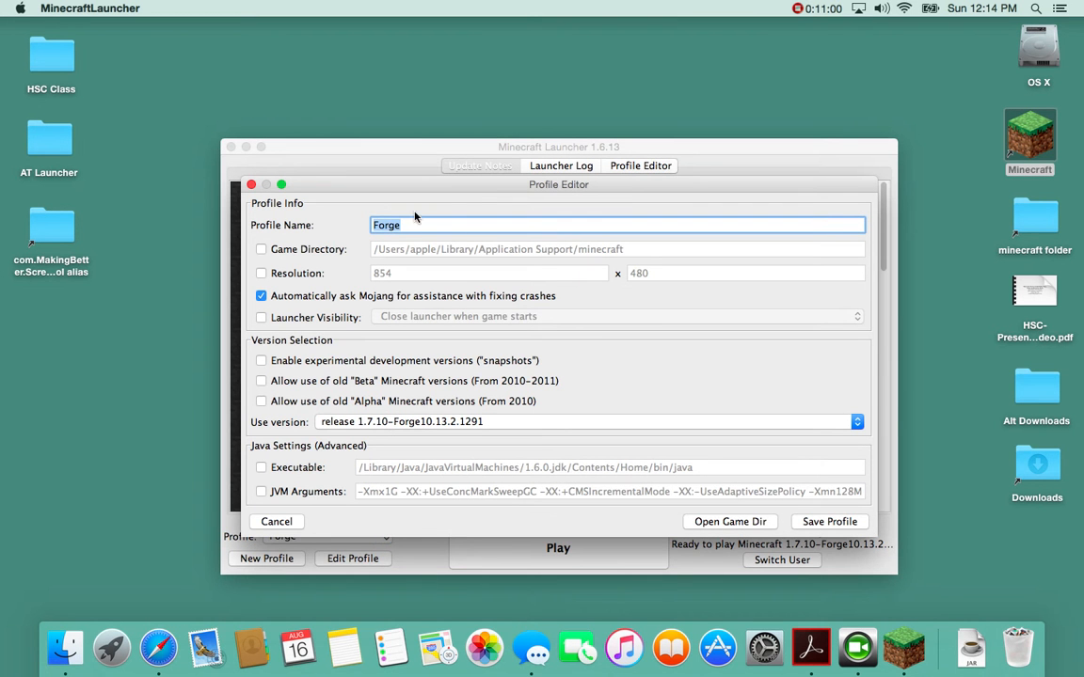
{"action": "left_click", "coordinate": [374, 226]}
{"action": "type", "text": "1.7.10"}
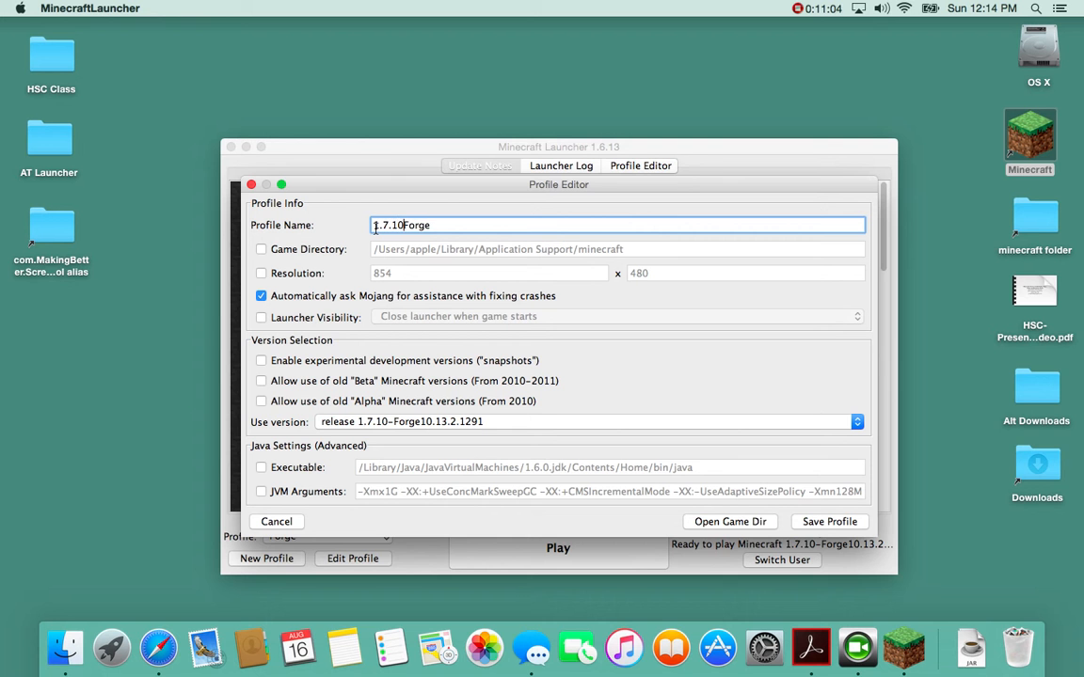
{"action": "type", "text": "-Forge"}
{"action": "type", "text": "1291"}
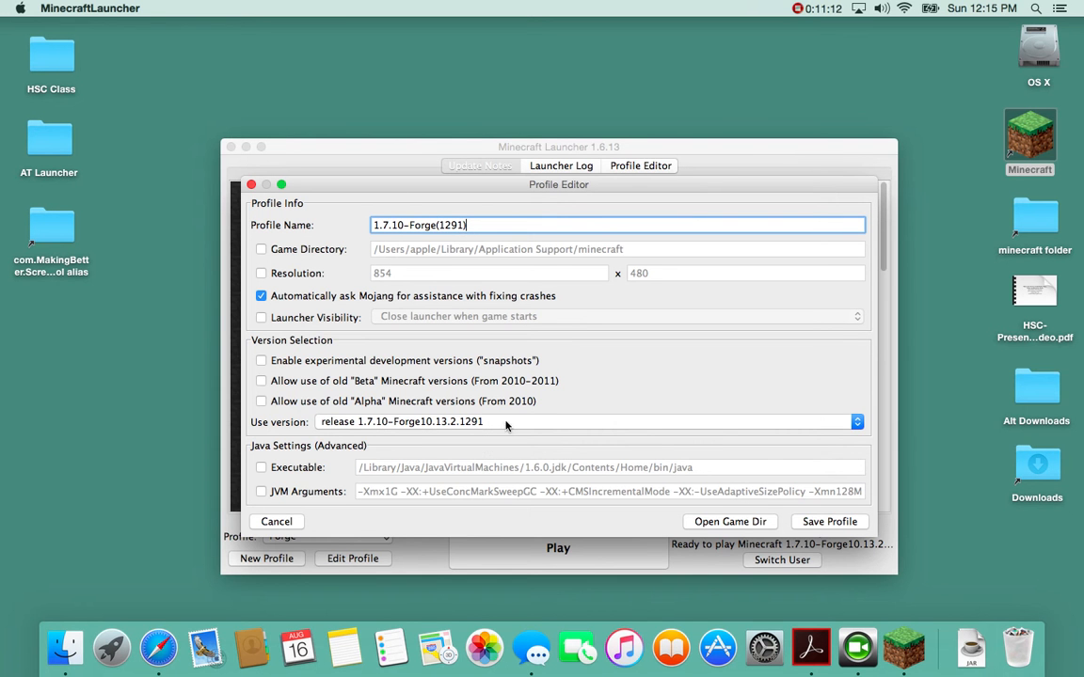
{"action": "left_click", "coordinate": [438, 228]}
{"action": "left_click", "coordinate": [550, 421]}
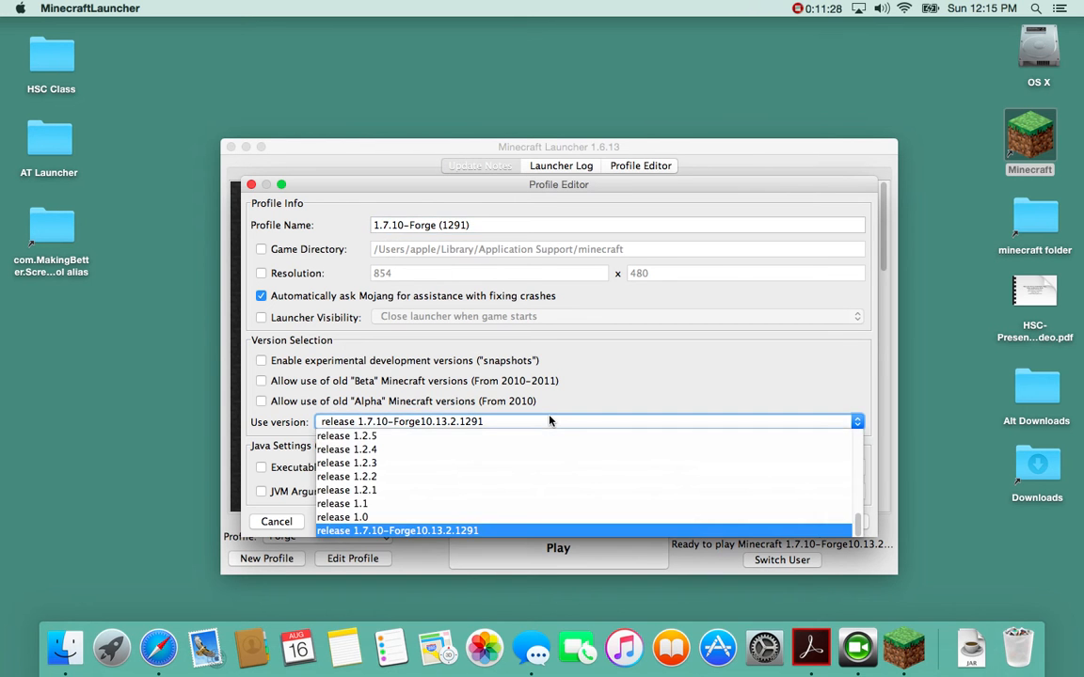
{"action": "left_click", "coordinate": [540, 350]}
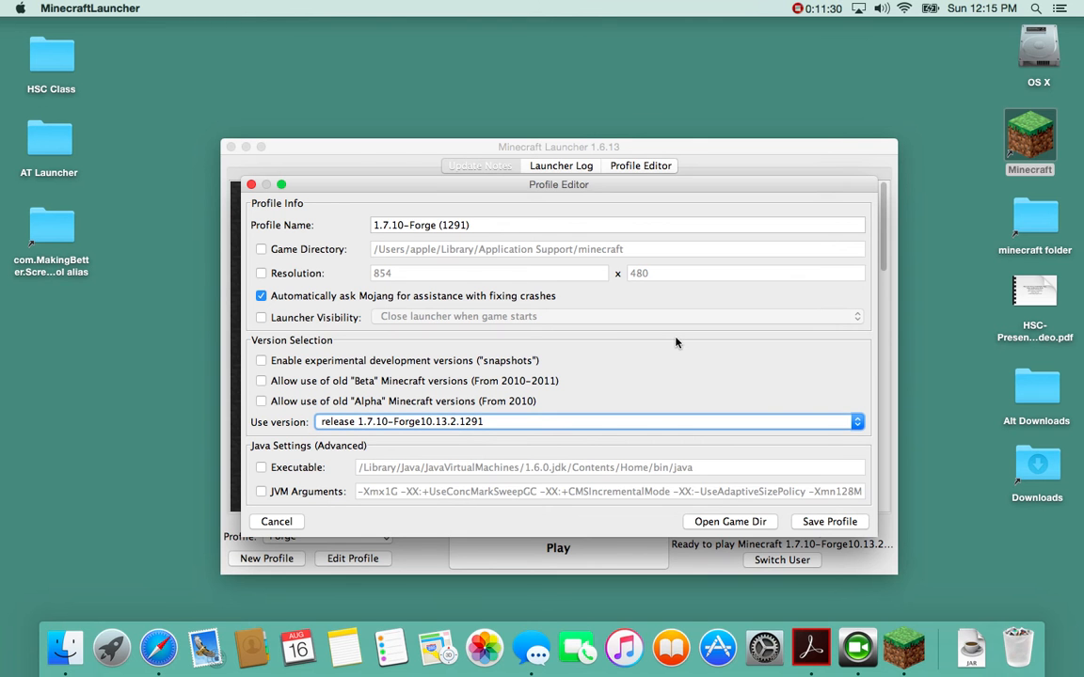
{"action": "left_click", "coordinate": [829, 521]}
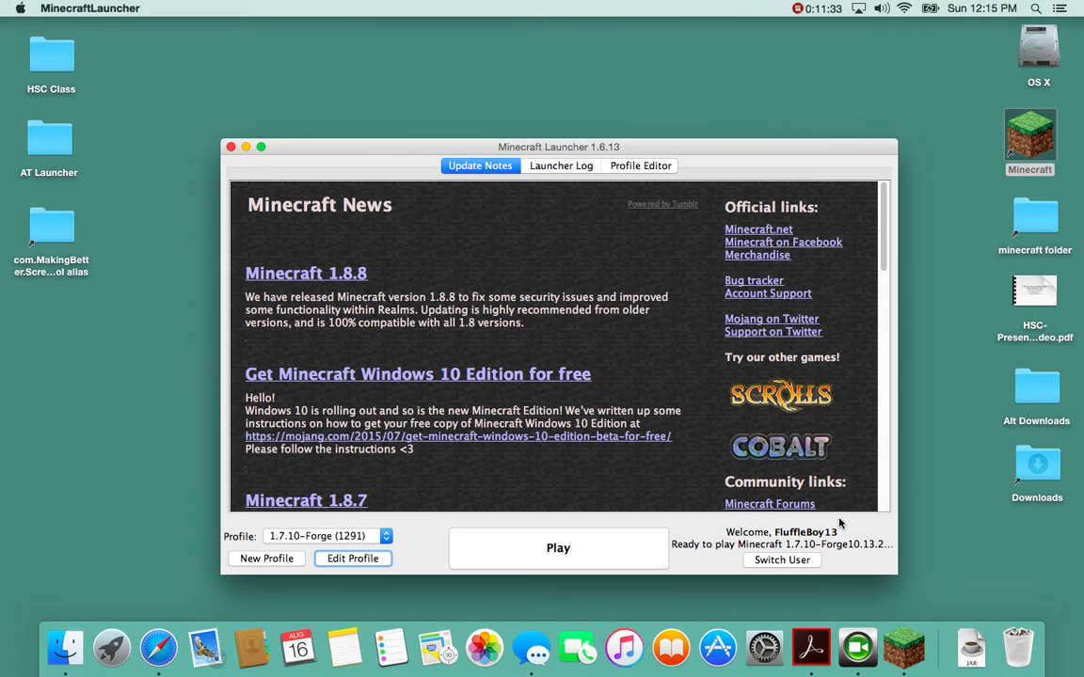
{"action": "left_click", "coordinate": [385, 536]}
{"action": "left_click", "coordinate": [374, 536]}
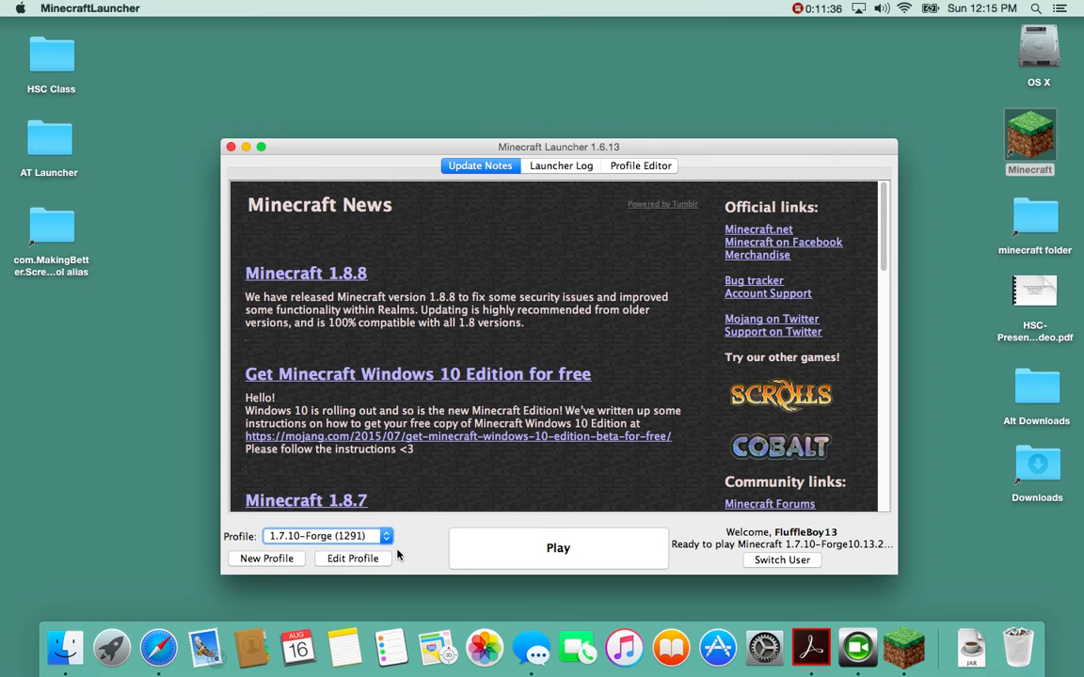
- Start the game with the 1.7.10-Forge (1291) profile, check its list of loaded mods, and quit the game
{"action": "left_click_drag", "start_coordinate": [655, 150], "coordinate": [652, 57]}
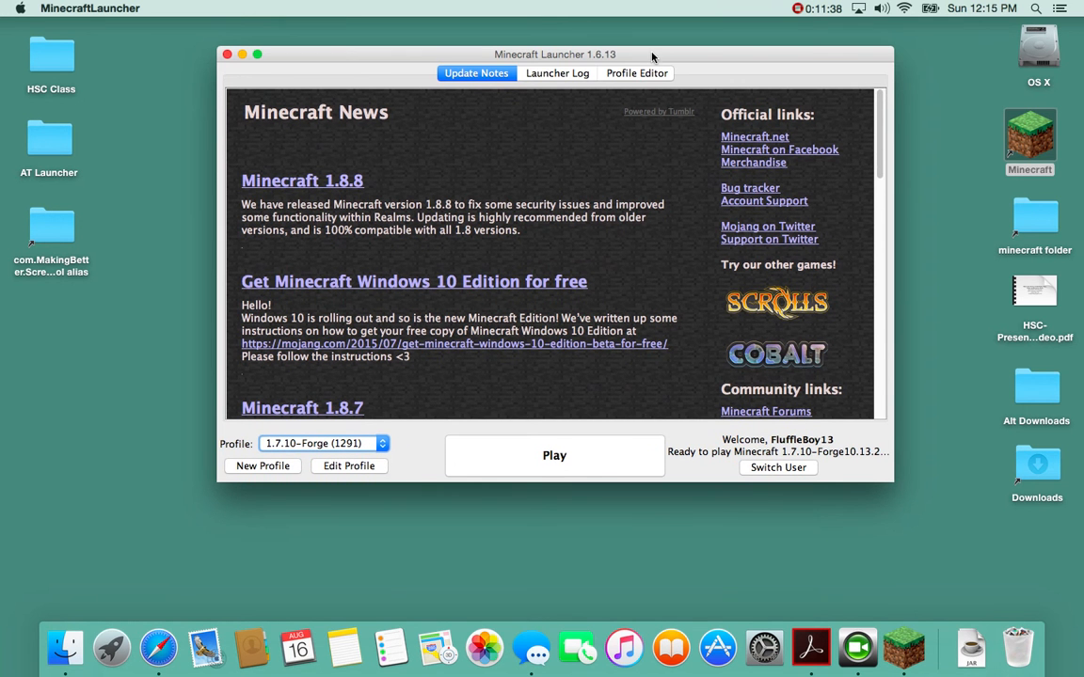
{"action": "left_click", "coordinate": [535, 463]}
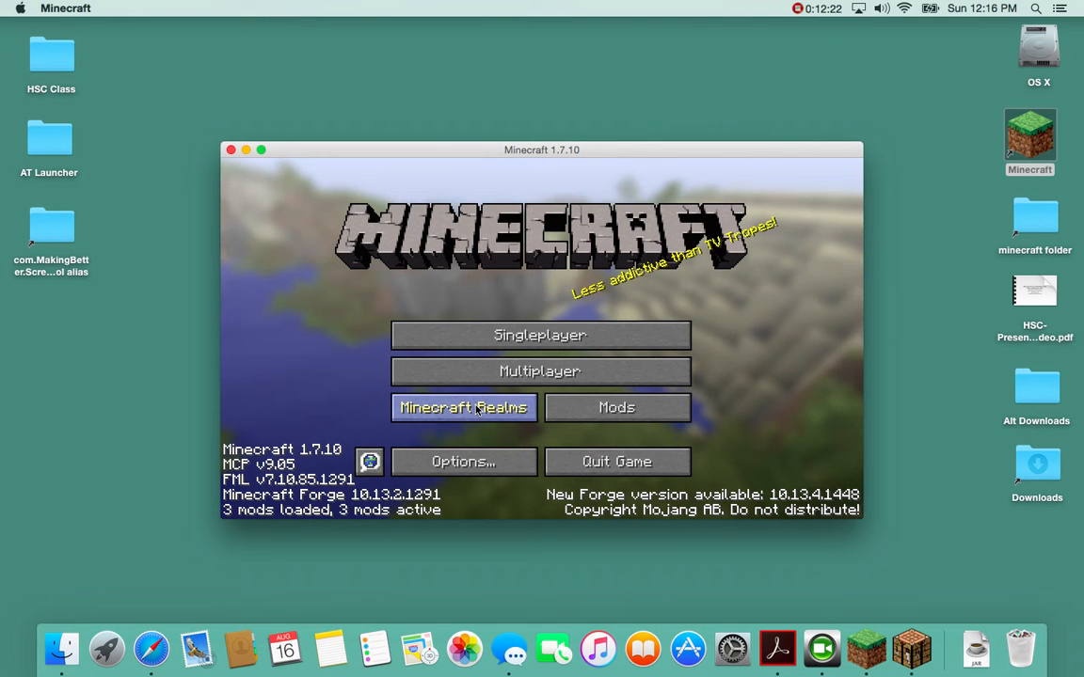
{"action": "left_click", "coordinate": [610, 417]}
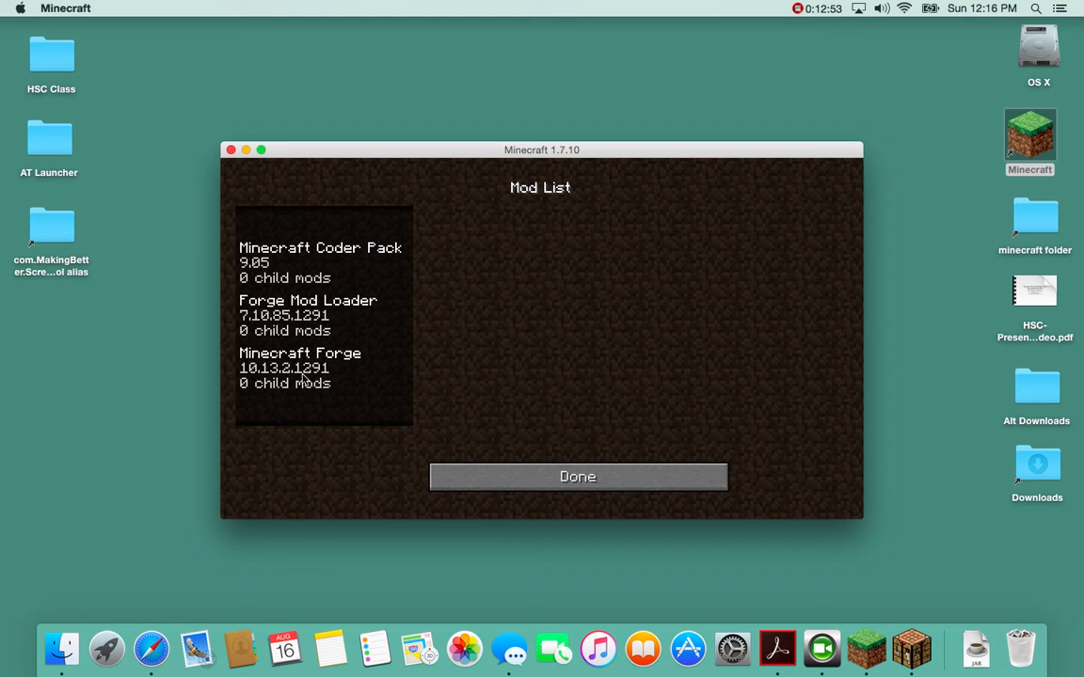
{"action": "left_click", "coordinate": [598, 477]}
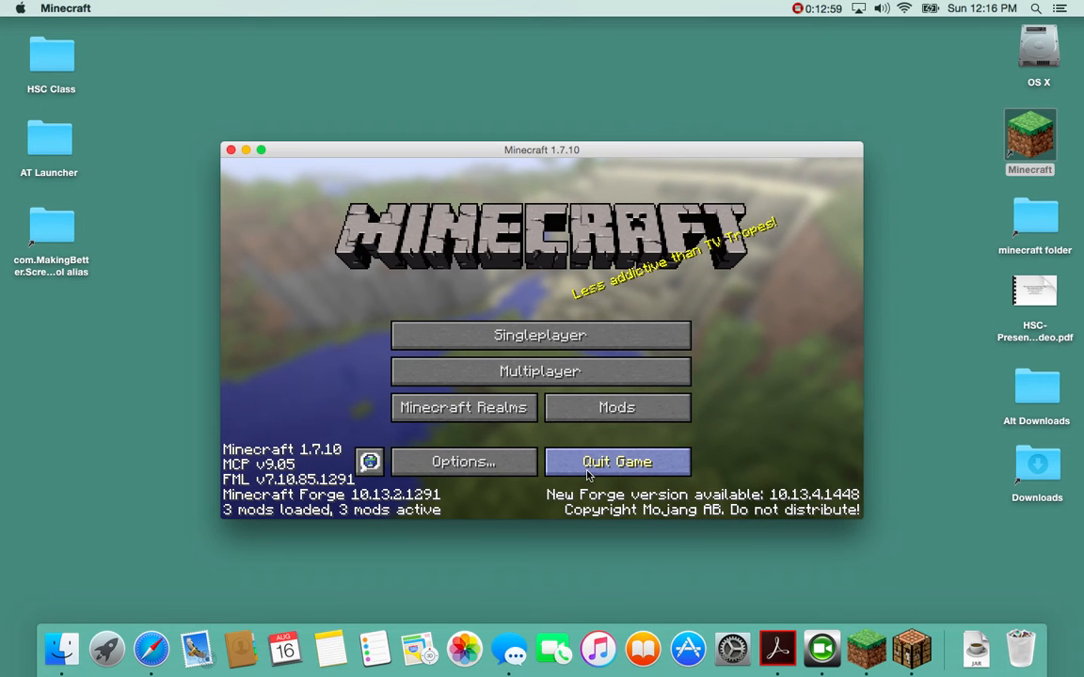
{"action": "left_click", "coordinate": [616, 464]}
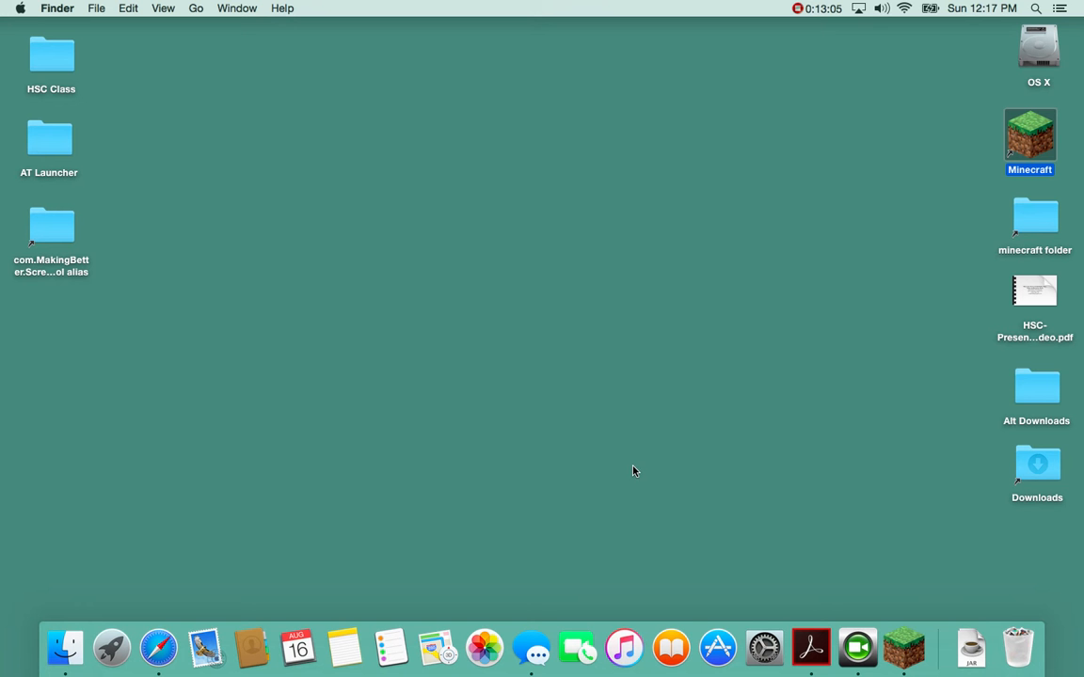
- Switch to Desktop 4, enlarge the minecraft folder window, collapse the versions folder, and expand the mods folder
{"action": "key", "text": "ctrl+Up"}
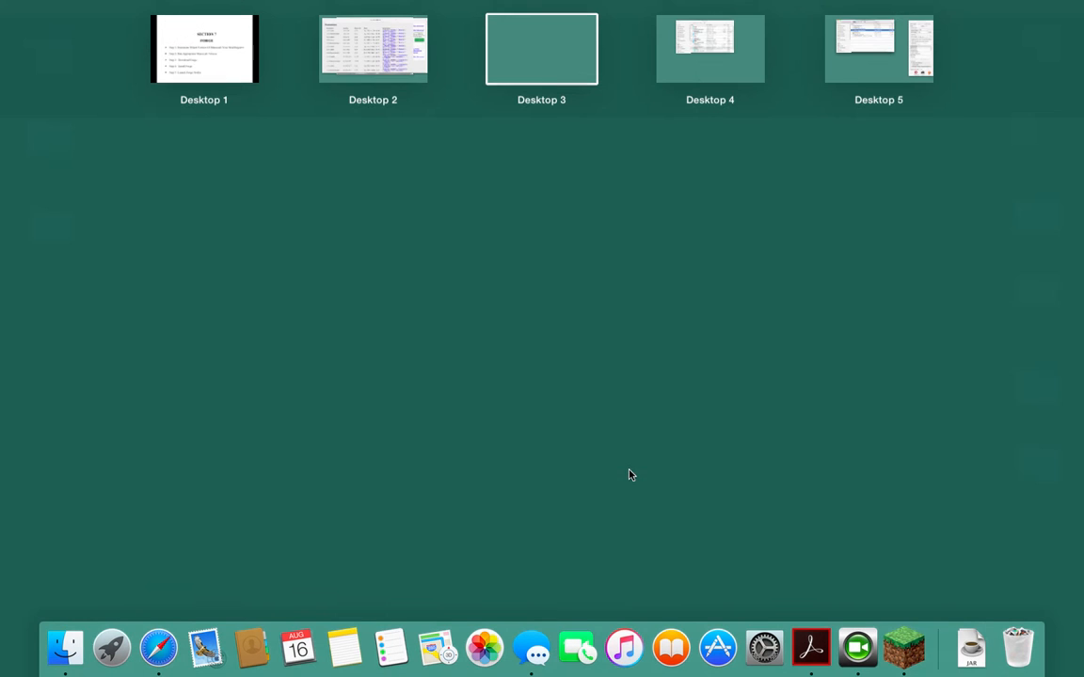
{"action": "left_click", "coordinate": [691, 77]}
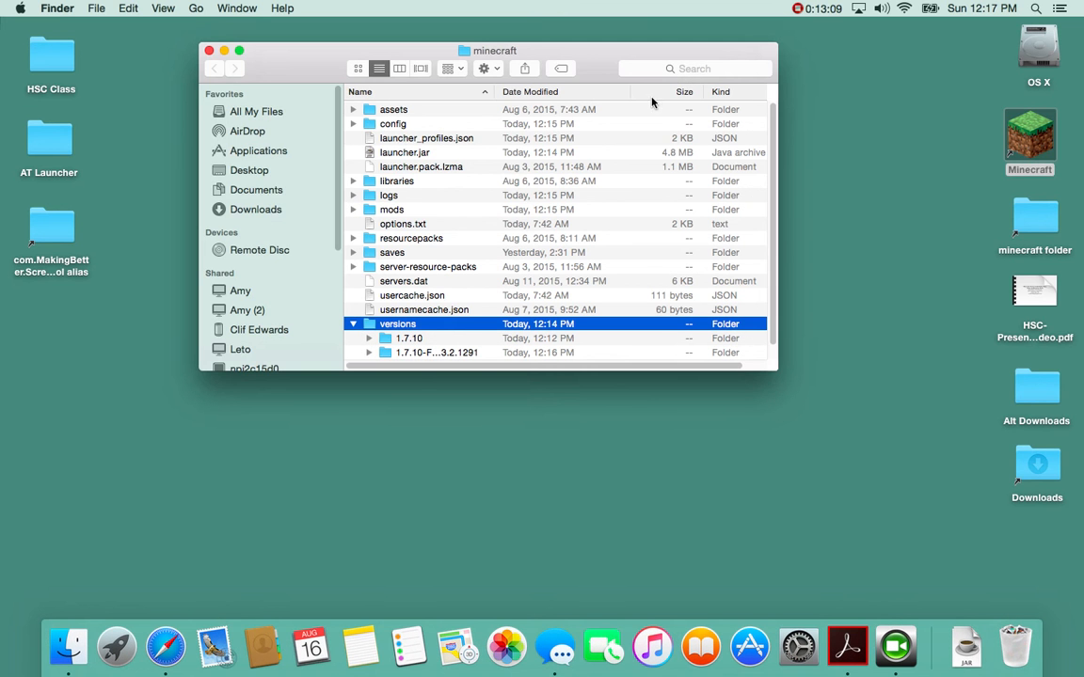
{"action": "left_click_drag", "start_coordinate": [777, 369], "coordinate": [799, 446]}
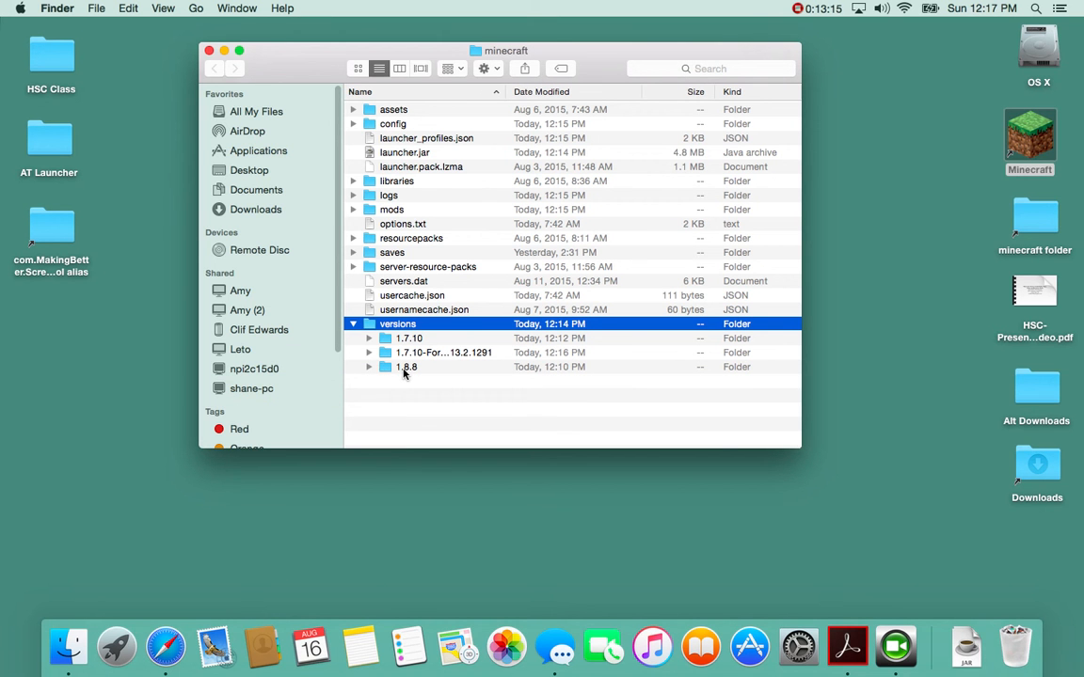
{"action": "left_click", "coordinate": [354, 324]}
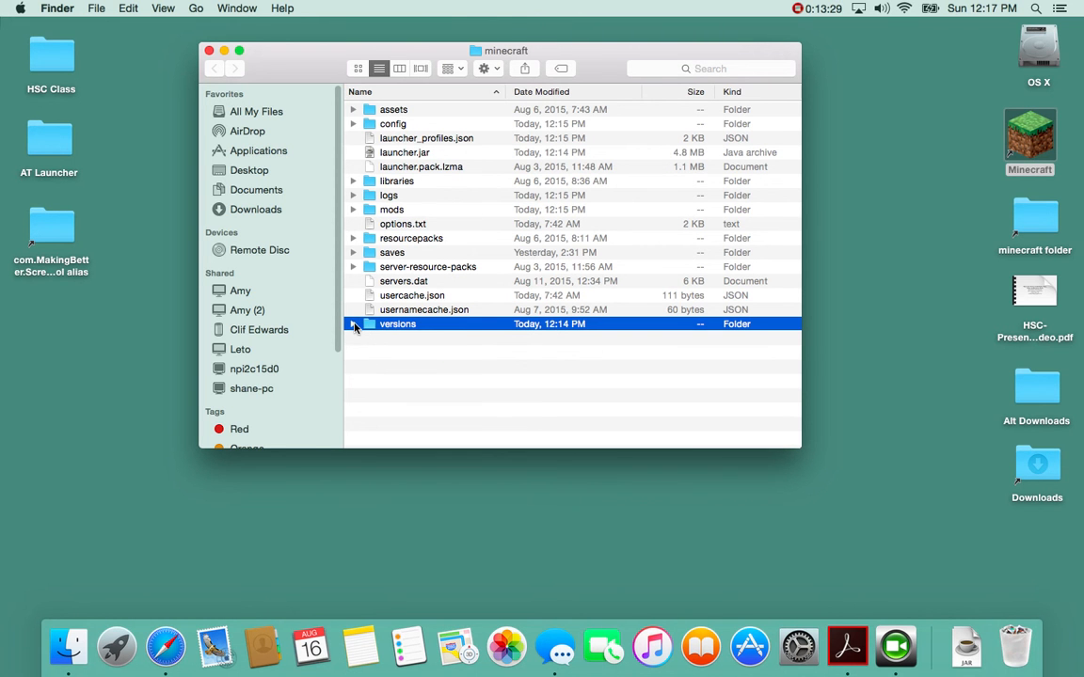
{"action": "left_click", "coordinate": [392, 211]}
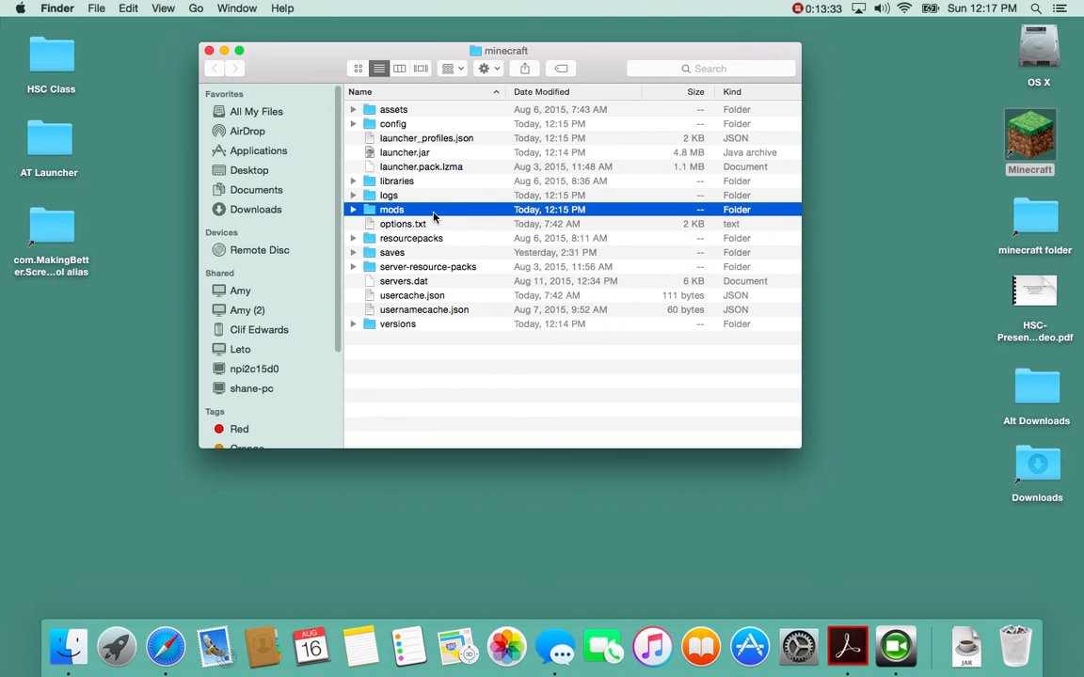
{"action": "left_click", "coordinate": [352, 211]}
- Open the Downloads folder from its desktop alias and move its window clear of the mods folder
{"action": "left_click", "coordinate": [1037, 467]}
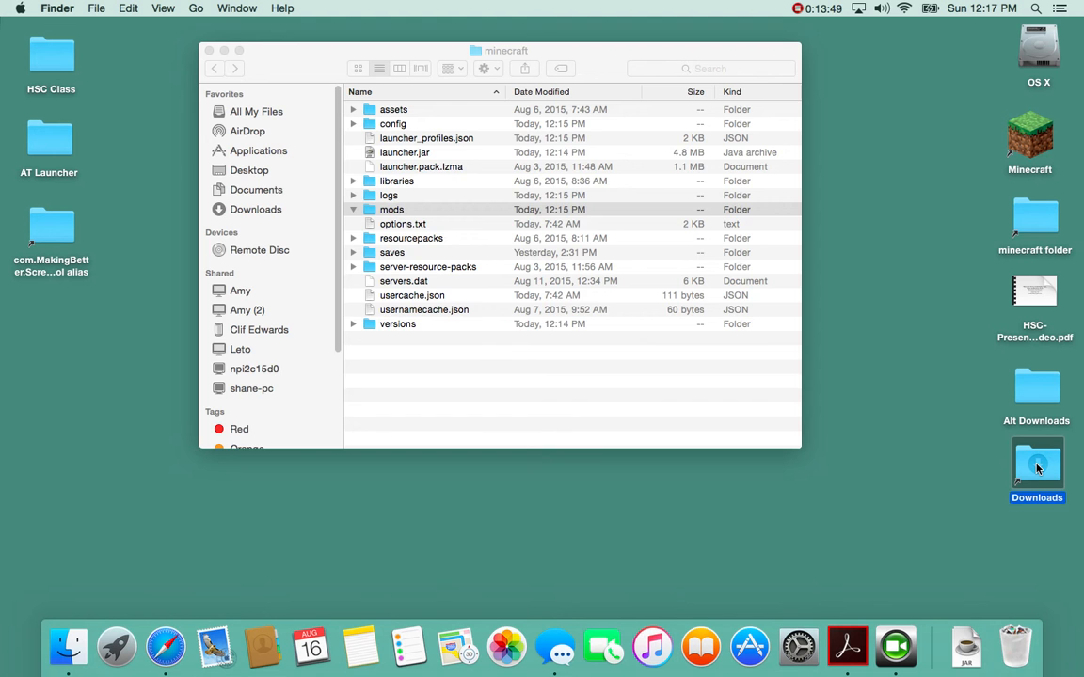
{"action": "double_click", "coordinate": [1036, 468]}
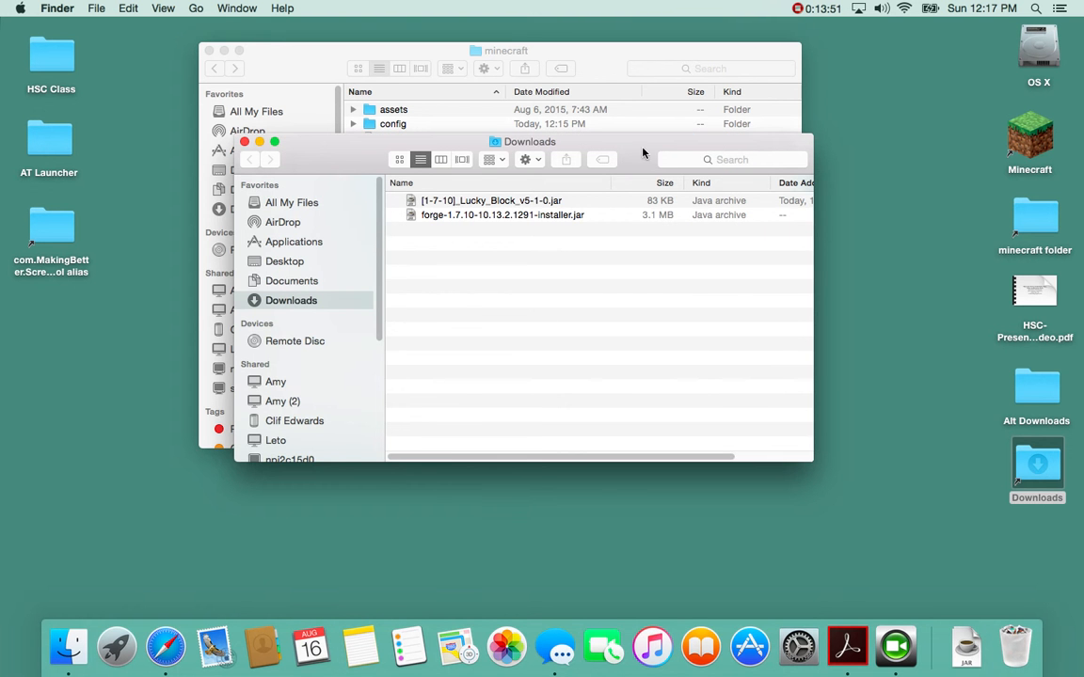
{"action": "left_click_drag", "start_coordinate": [643, 153], "coordinate": [839, 313]}
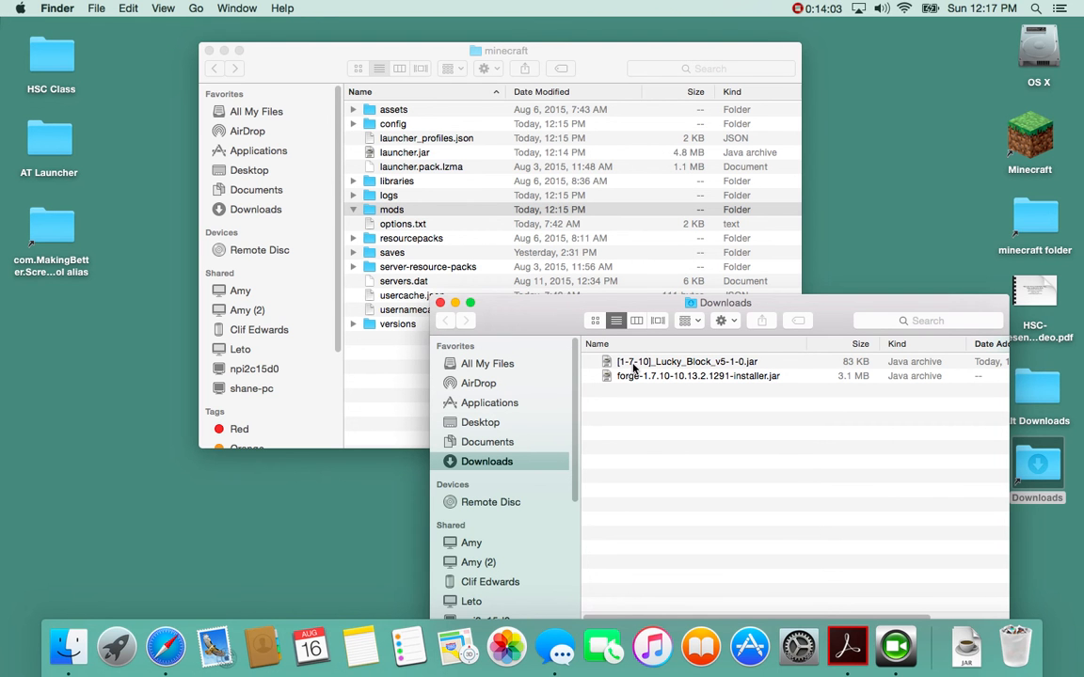
- Rename the Lucky Block mod file in Downloads as [1.7.10]_Lucky_Block_v5-1-0.jar
{"action": "left_click", "coordinate": [633, 367]}
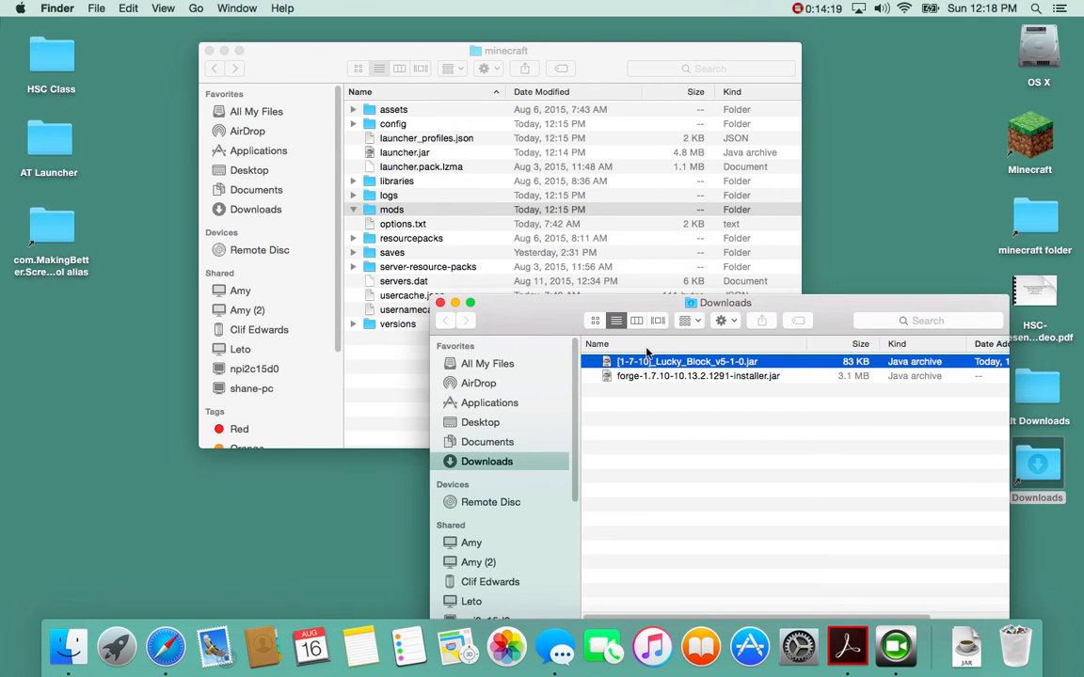
{"action": "key", "text": "Return"}
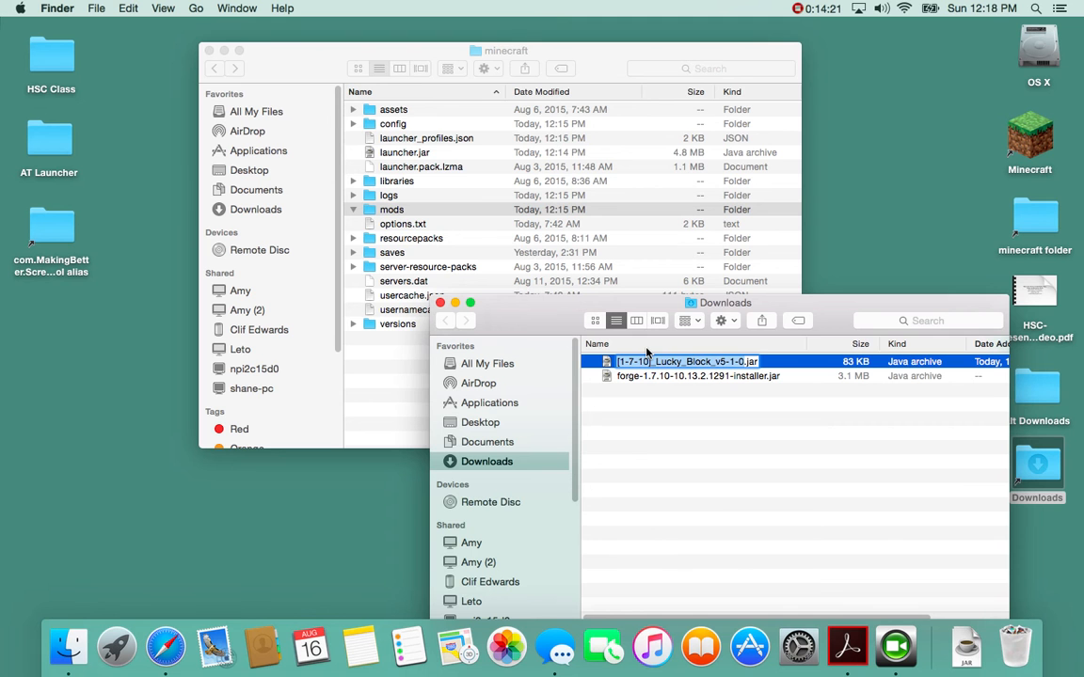
{"action": "key", "text": "Left"}
{"action": "key", "text": "Right"}
{"action": "key", "text": "Right"}
{"action": "key", "text": "Right"}
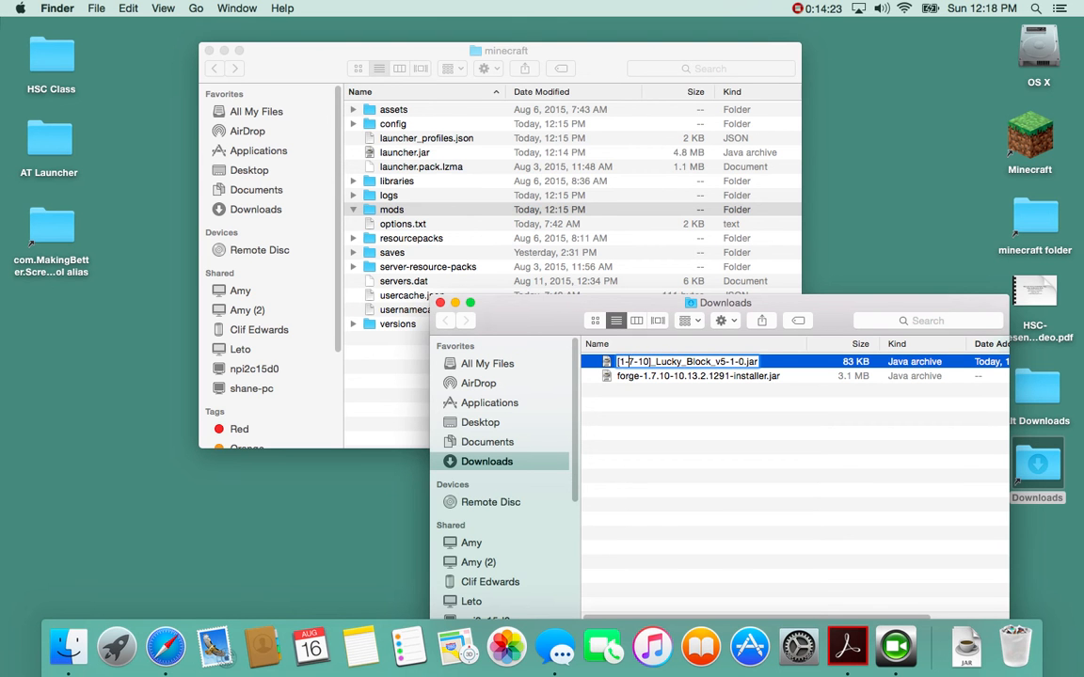
{"action": "key", "text": "BackSpace"}
{"action": "type", "text": "."}
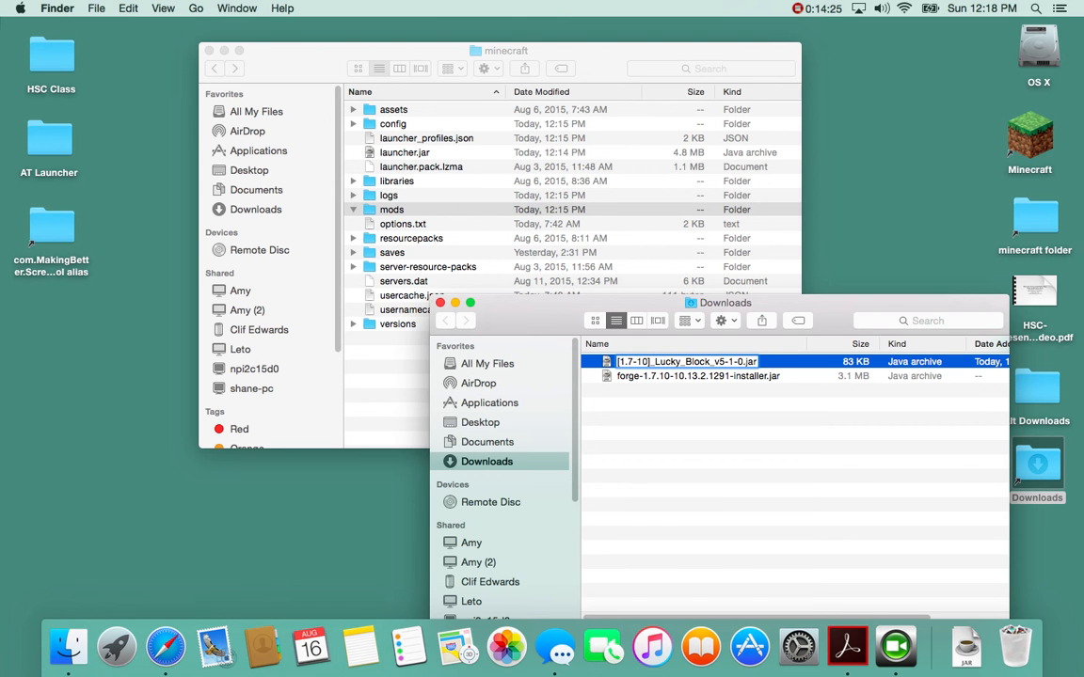
{"action": "key", "text": "Right"}
{"action": "key", "text": "Right"}
{"action": "key", "text": "BackSpace"}
{"action": "type", "text": "."}
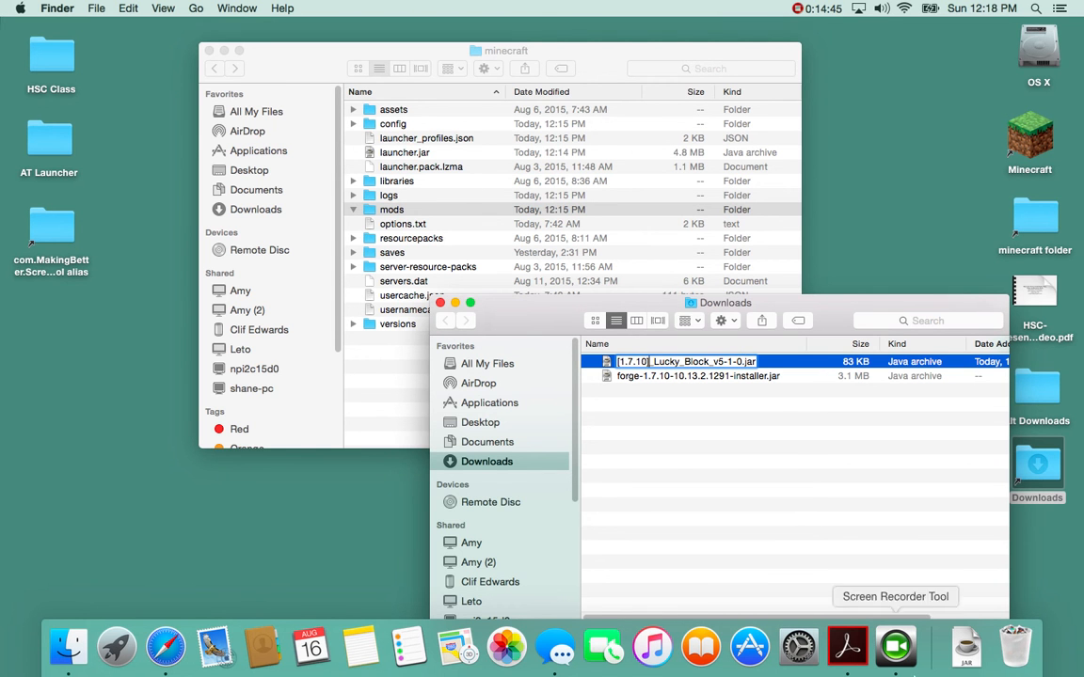
- Look through the contents of the Trash for mod files and close its window
{"action": "left_click", "coordinate": [1014, 646]}
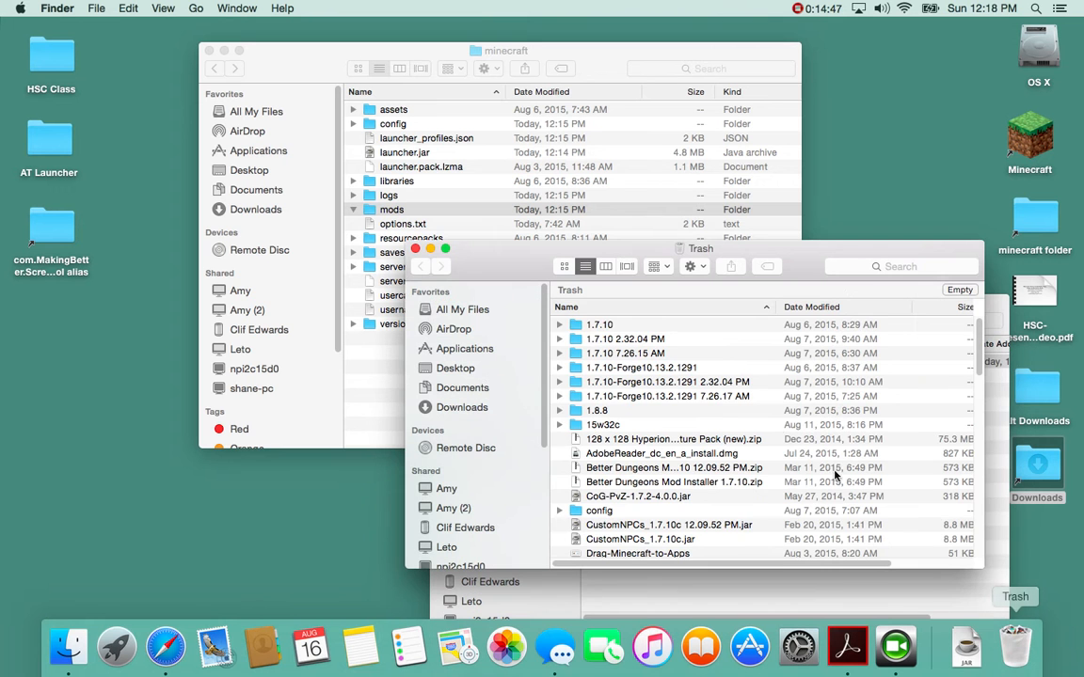
{"action": "scroll", "coordinate": [672, 385], "scroll_direction": "down", "scroll_amount": 2}
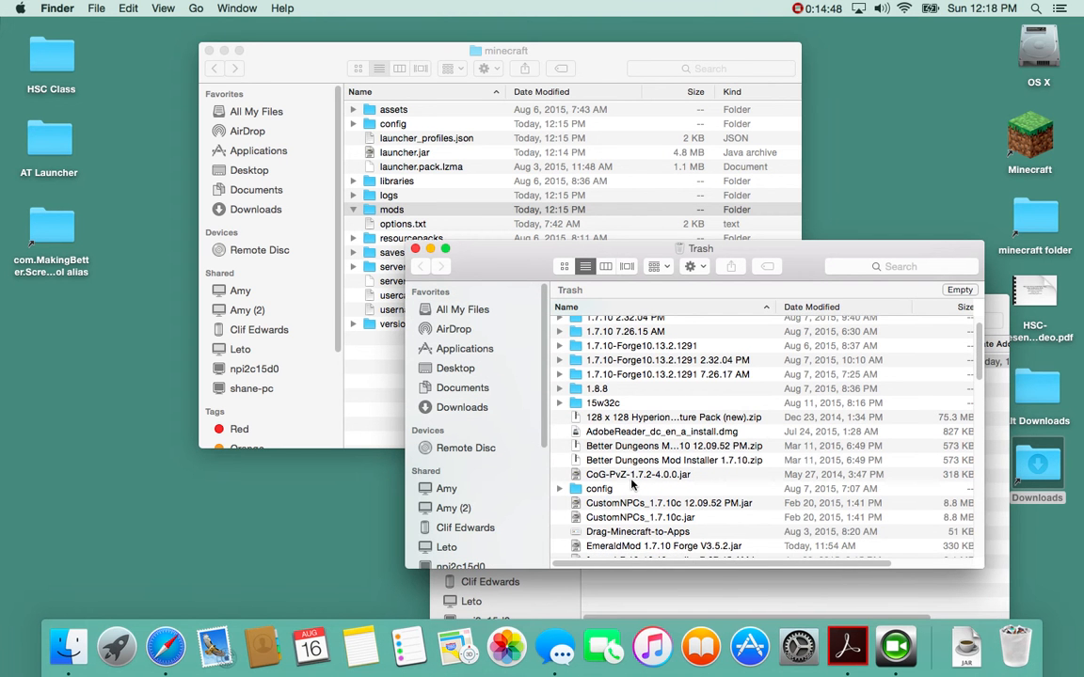
{"action": "scroll", "coordinate": [632, 484], "scroll_direction": "down", "scroll_amount": 6}
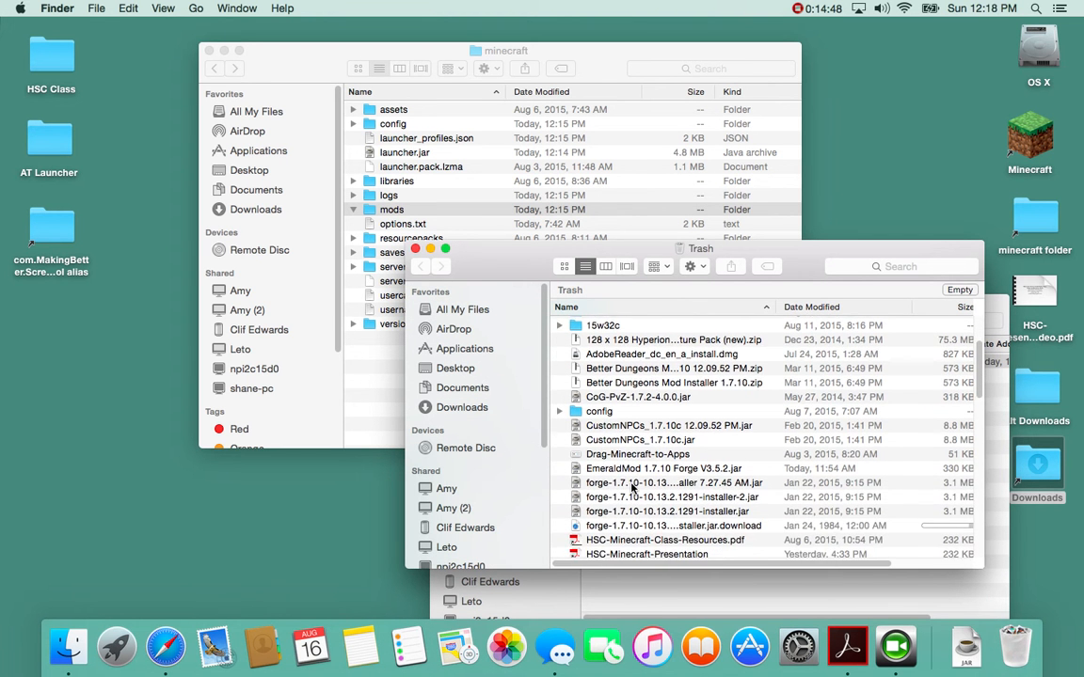
{"action": "scroll", "coordinate": [633, 485], "scroll_direction": "down", "scroll_amount": 5}
{"action": "scroll", "coordinate": [634, 473], "scroll_direction": "up", "scroll_amount": 10}
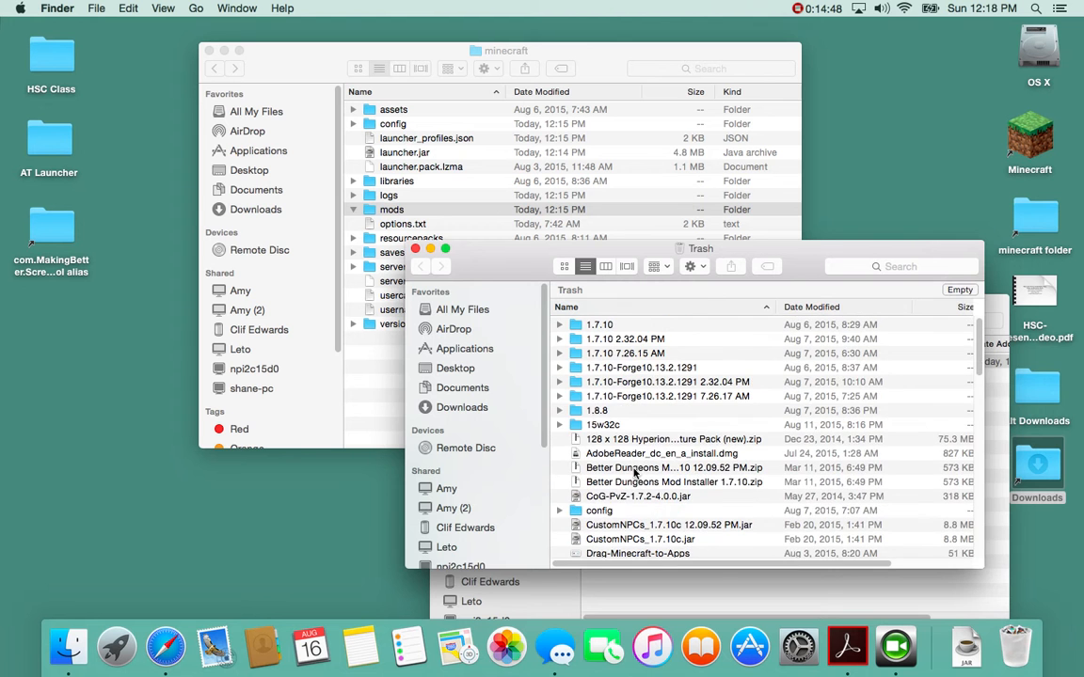
{"action": "left_click", "coordinate": [416, 250]}
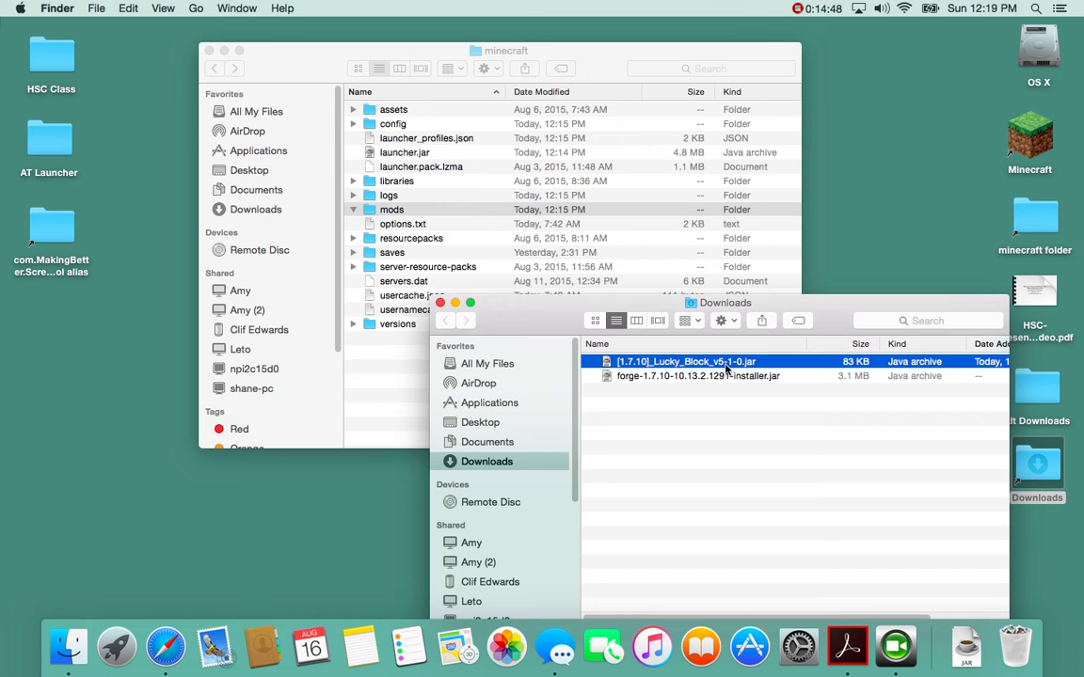
- Shrink and reposition the Downloads window, move [1.7.10]_Lucky_Block_v5-1-0.jar into the mods folder, and close Downloads
{"action": "left_click_drag", "start_coordinate": [648, 301], "coordinate": [685, 250]}
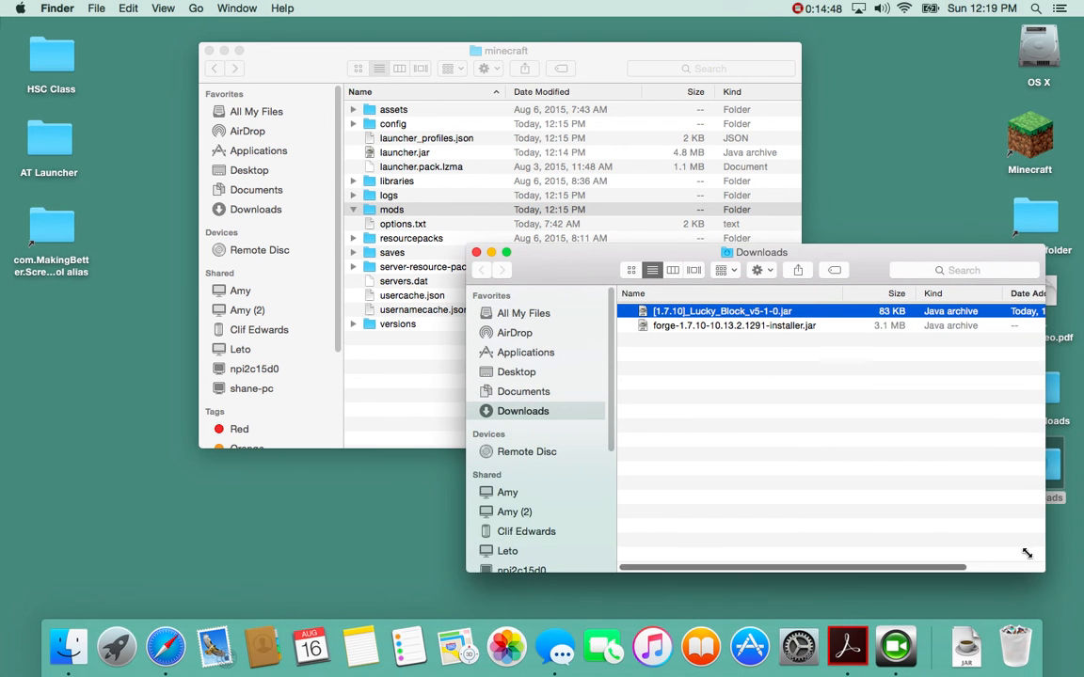
{"action": "left_click_drag", "start_coordinate": [1027, 554], "coordinate": [934, 456]}
{"action": "left_click_drag", "start_coordinate": [768, 255], "coordinate": [878, 338]}
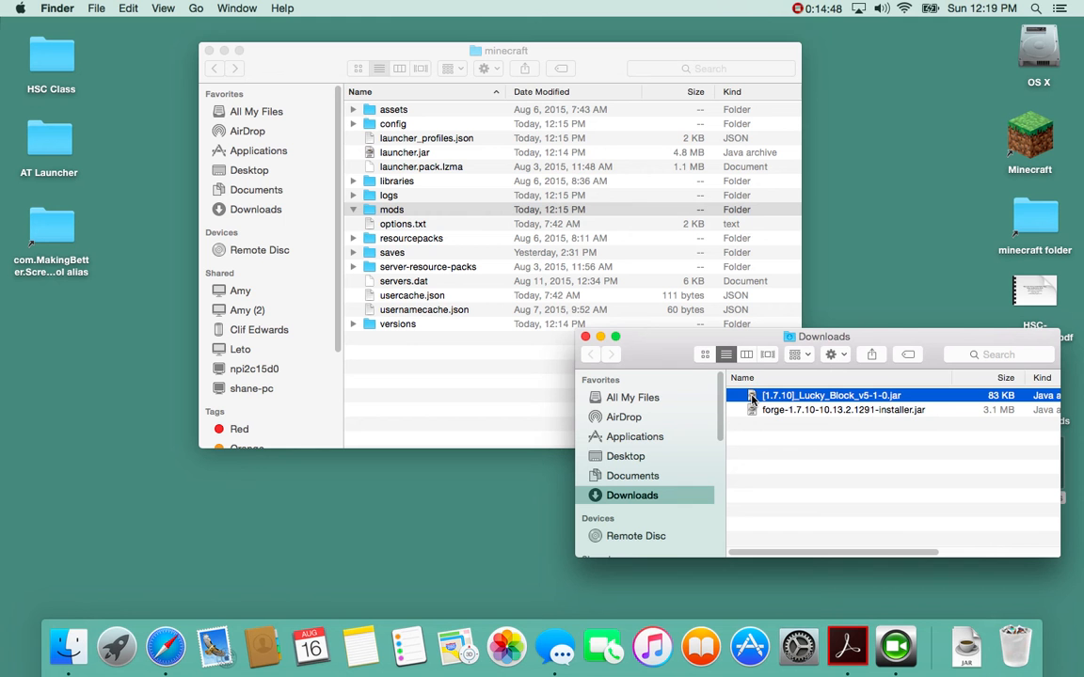
{"action": "left_click_drag", "start_coordinate": [751, 399], "coordinate": [392, 215]}
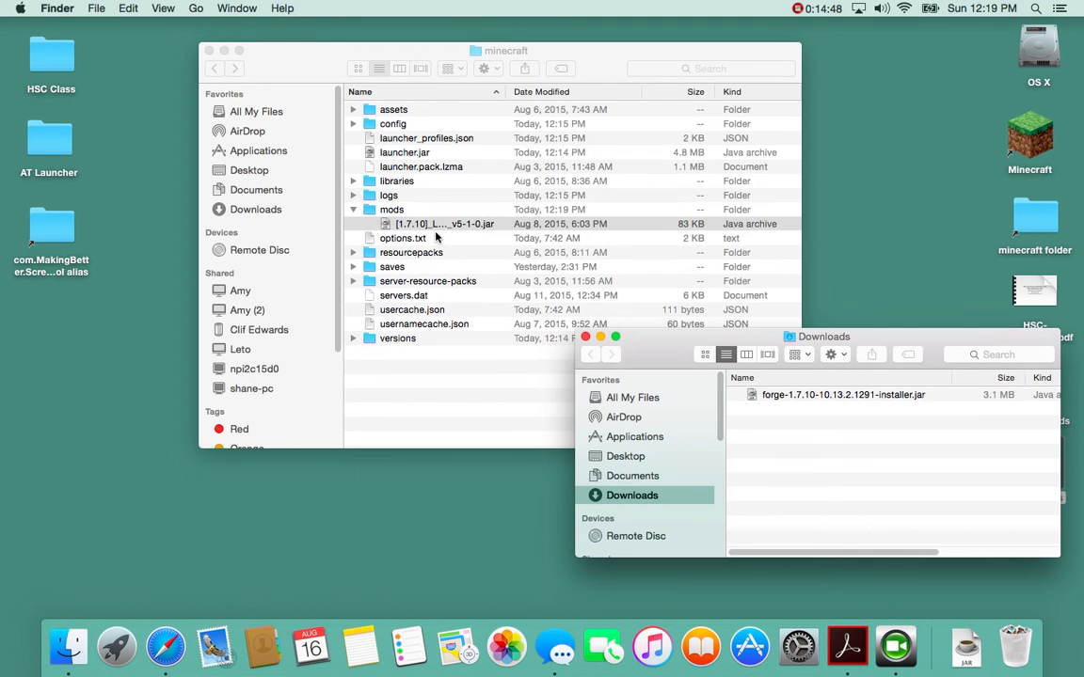
{"action": "left_click", "coordinate": [585, 337]}
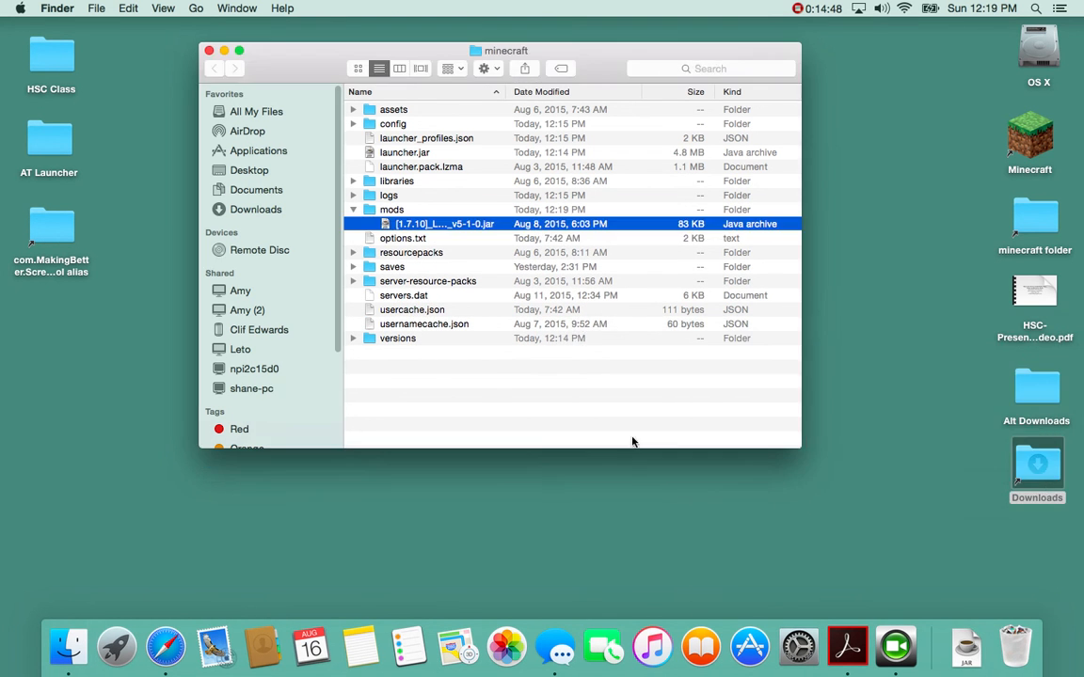
- Open the Minecraft launcher from its desktop alias, start the game with the 1.7.10-Forge (1291) profile, and check the mod list for Lucky Block
{"action": "left_click", "coordinate": [896, 218]}
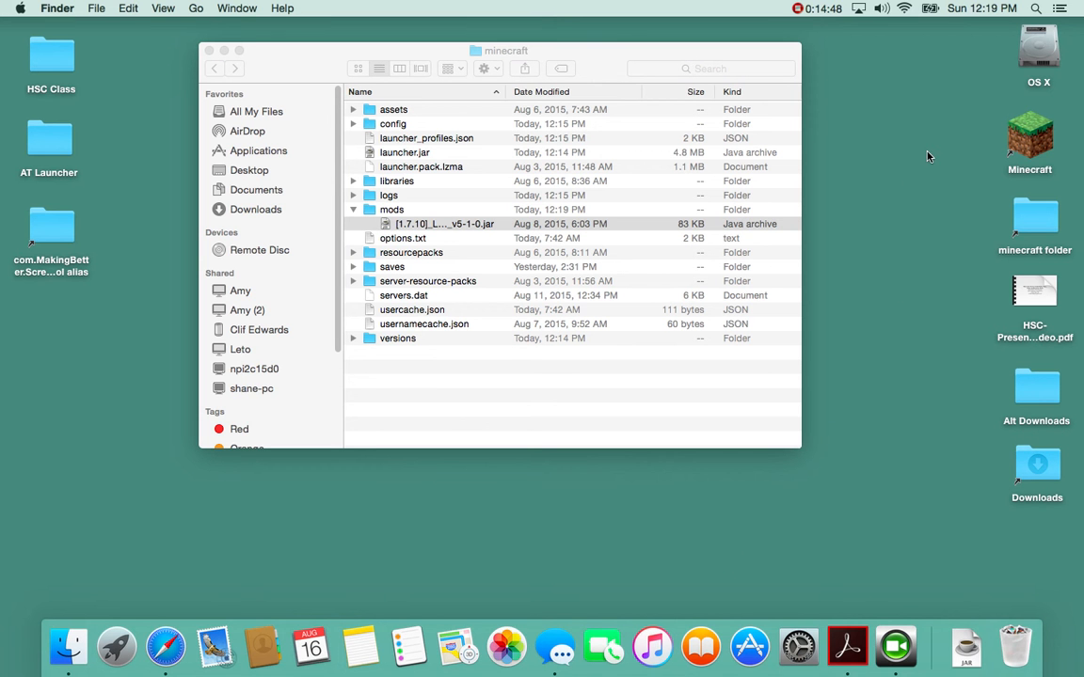
{"action": "double_click", "coordinate": [1035, 141]}
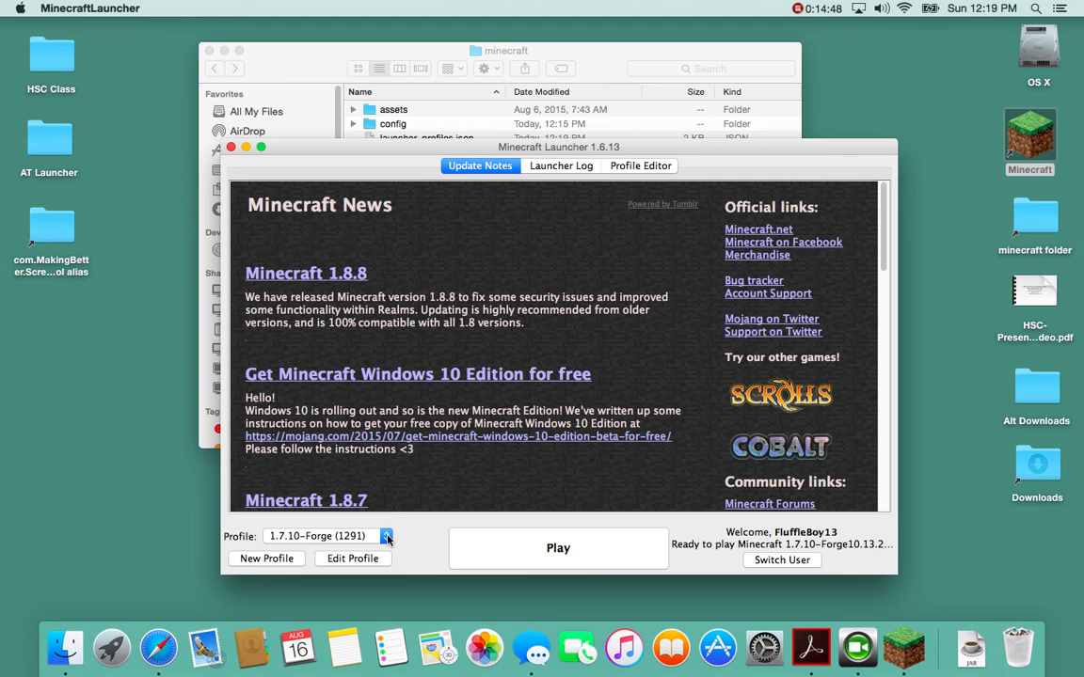
{"action": "left_click", "coordinate": [541, 553]}
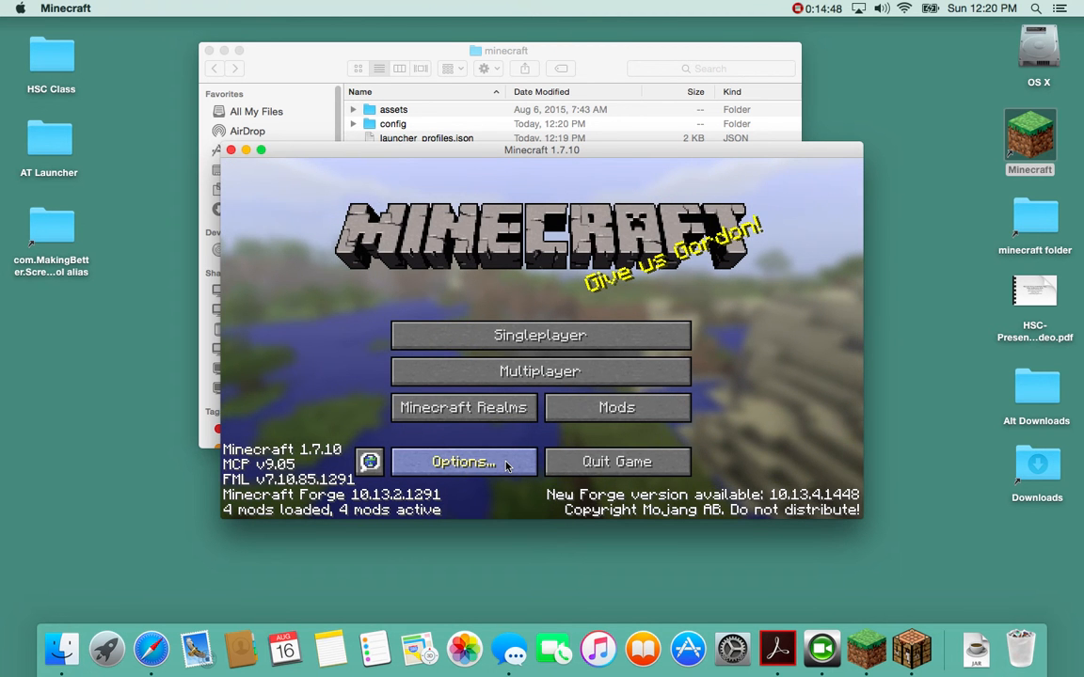
{"action": "left_click", "coordinate": [617, 406]}
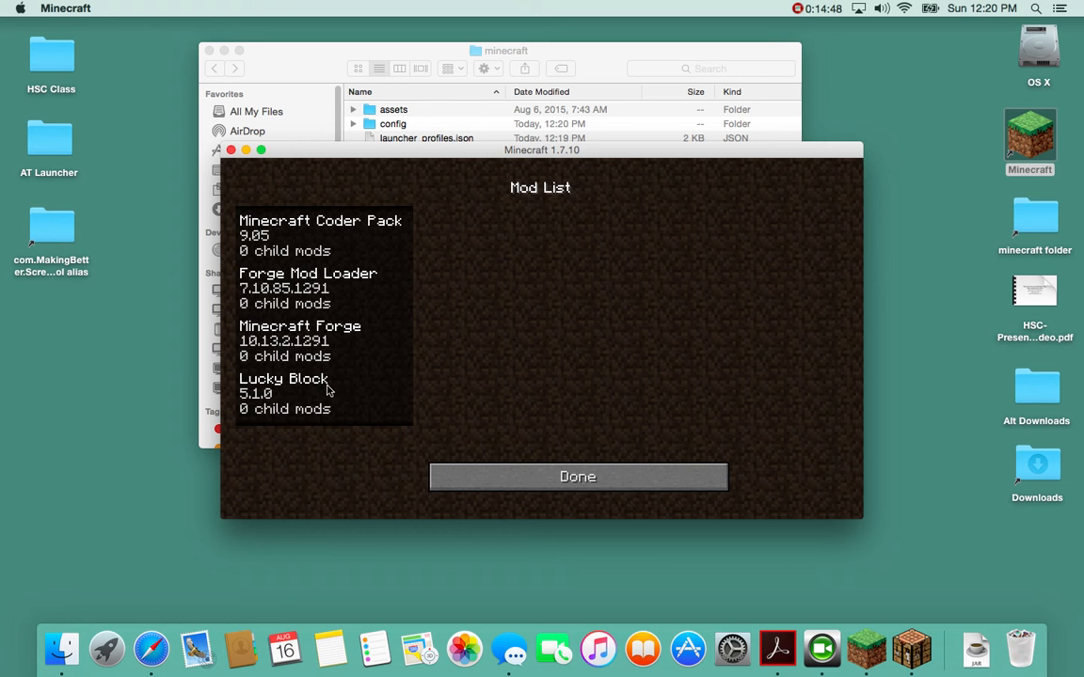
{"action": "left_click", "coordinate": [530, 476]}
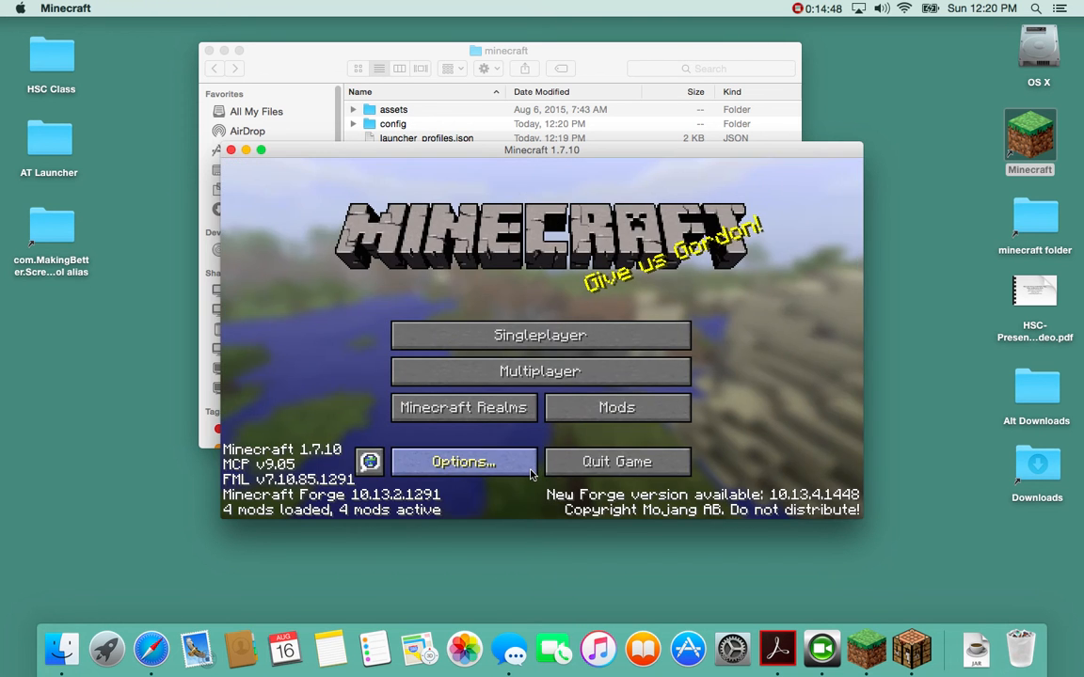
- Start a new singleplayer world and name it Lucky Block World
{"action": "left_click", "coordinate": [555, 339]}
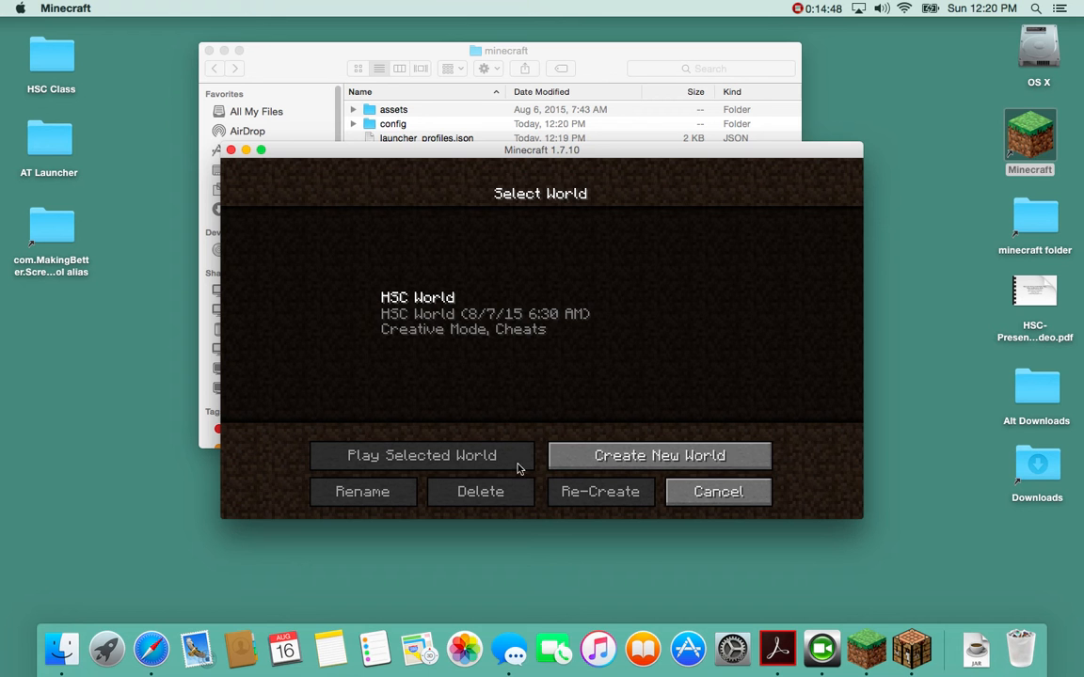
{"action": "left_click", "coordinate": [585, 456]}
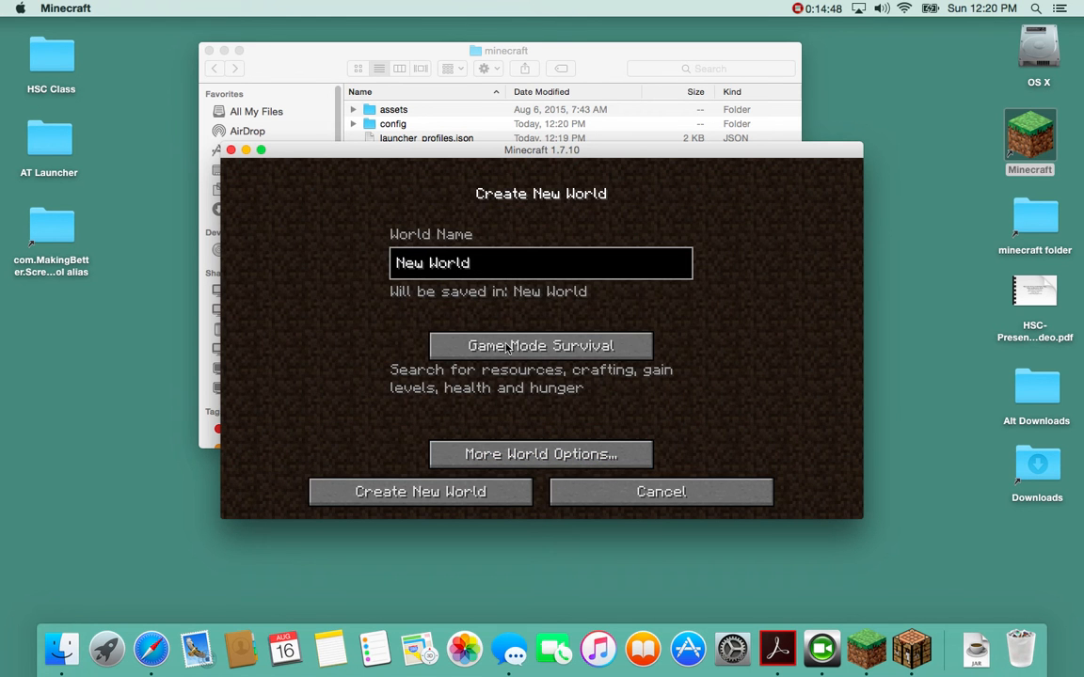
{"action": "left_click", "coordinate": [427, 264]}
{"action": "key", "text": "BackSpace"}
{"action": "key", "text": "BackSpace"}
{"action": "key", "text": "BackSpace"}
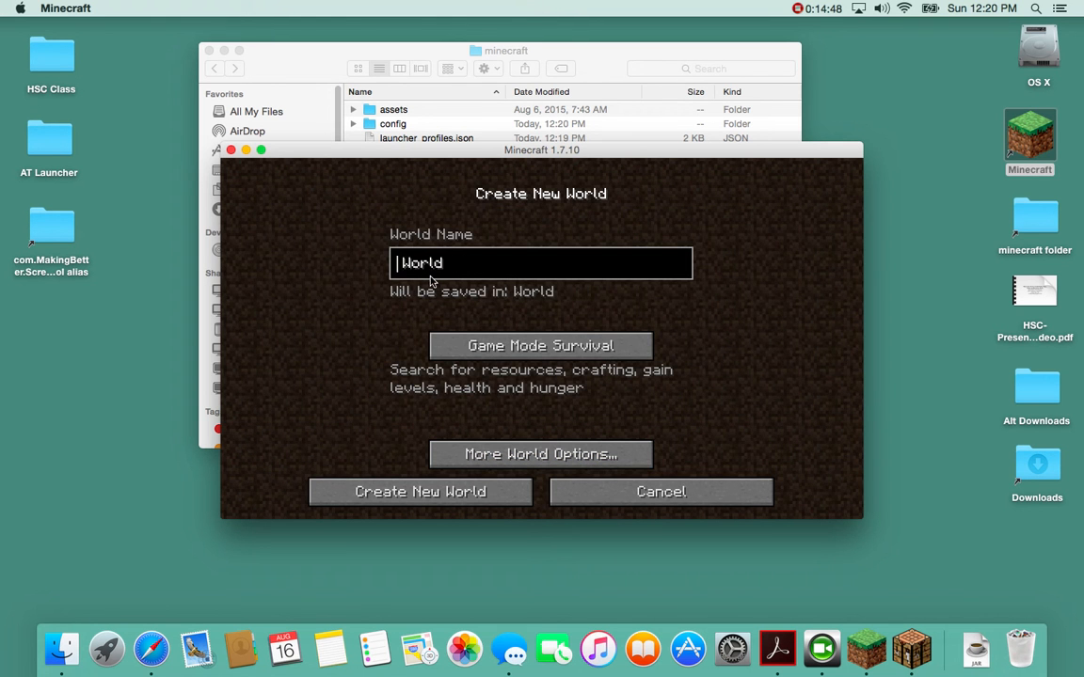
{"action": "type", "text": "Lucky"}
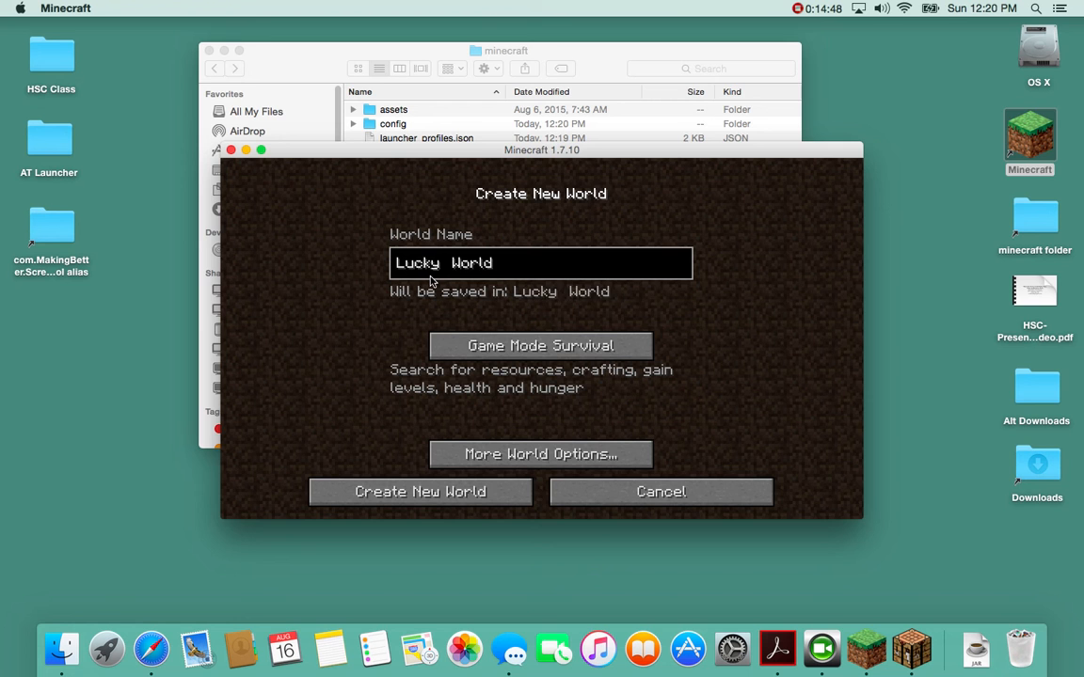
{"action": "key", "text": "ctrl+Up"}
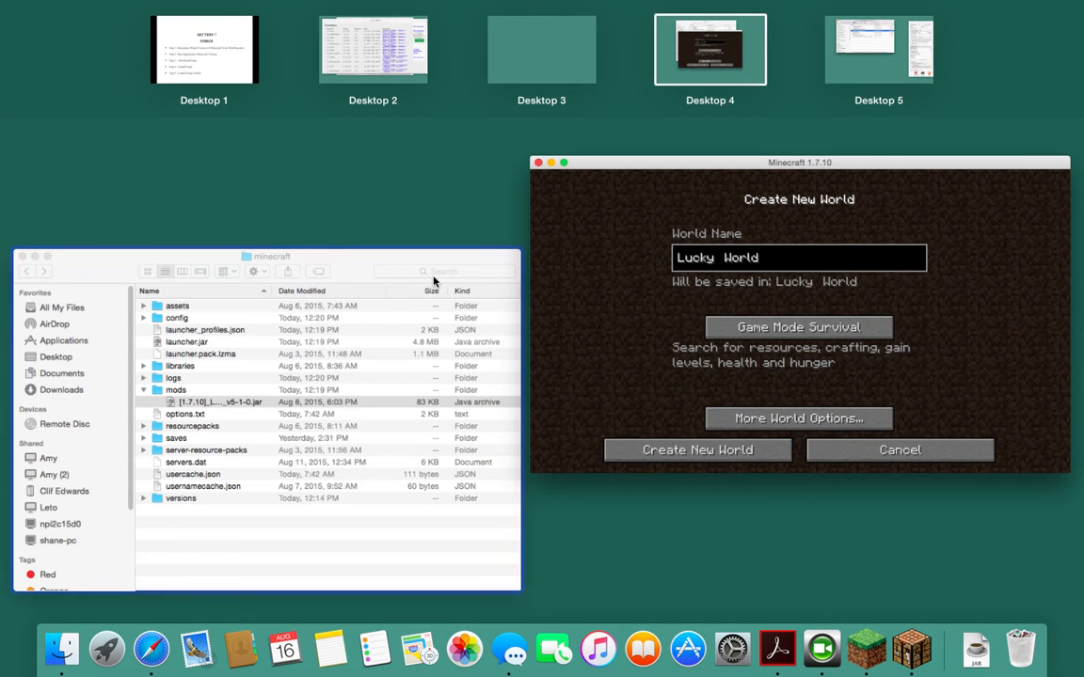
{"action": "left_click", "coordinate": [585, 326]}
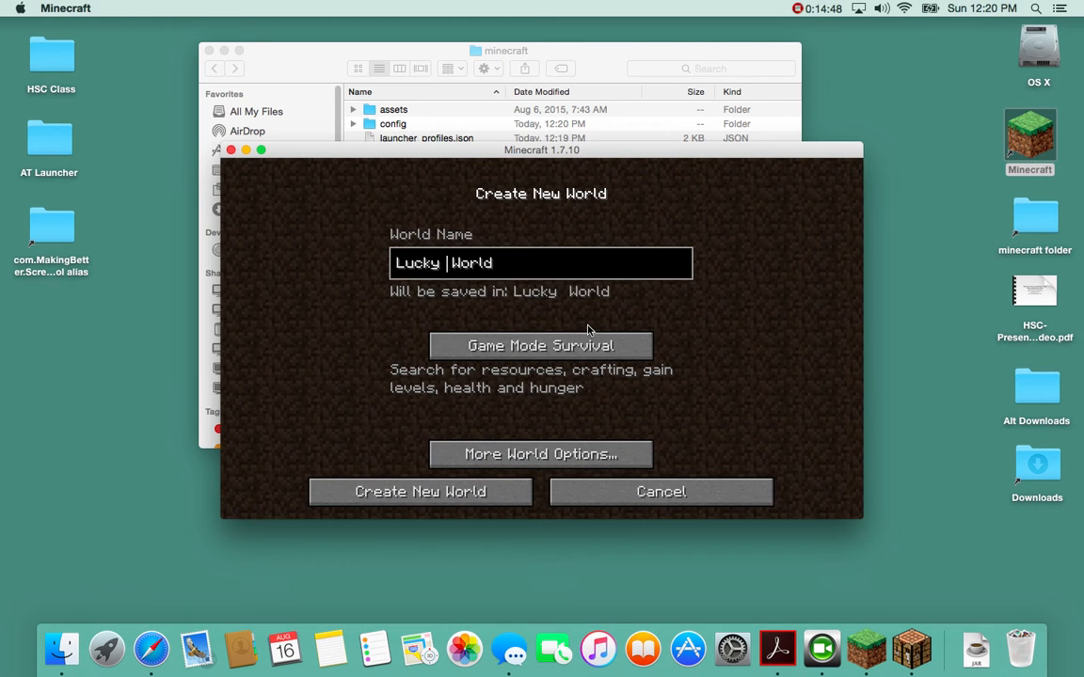
{"action": "type", "text": "Block"}
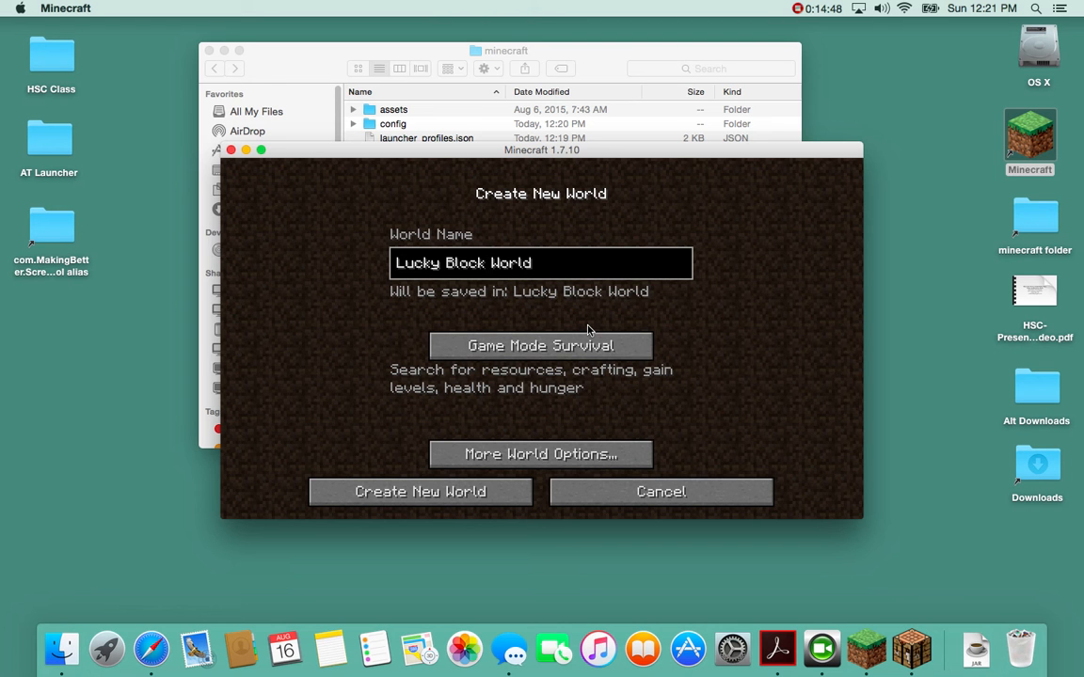
- Set the new world's game mode to Creative and create the world
{"action": "left_click", "coordinate": [473, 267]}
{"action": "left_click", "coordinate": [527, 350]}
{"action": "left_click", "coordinate": [527, 350]}
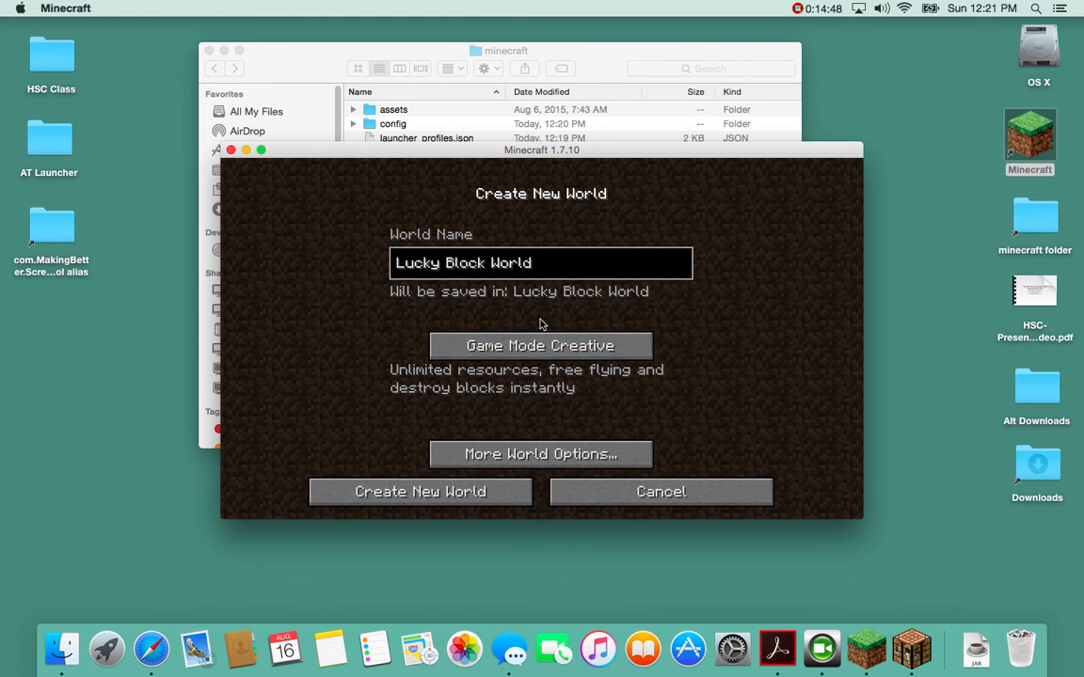
{"action": "left_click", "coordinate": [479, 498]}
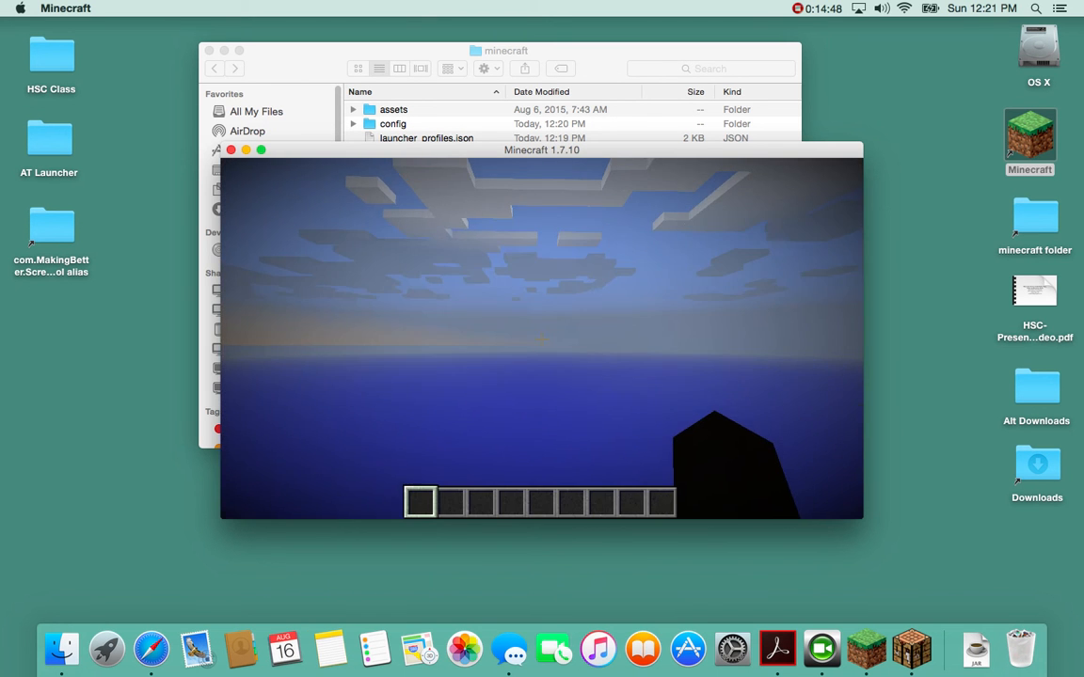
- Search all items in the creative inventory for "lucky", and close the inventory
{"action": "key", "text": "e"}
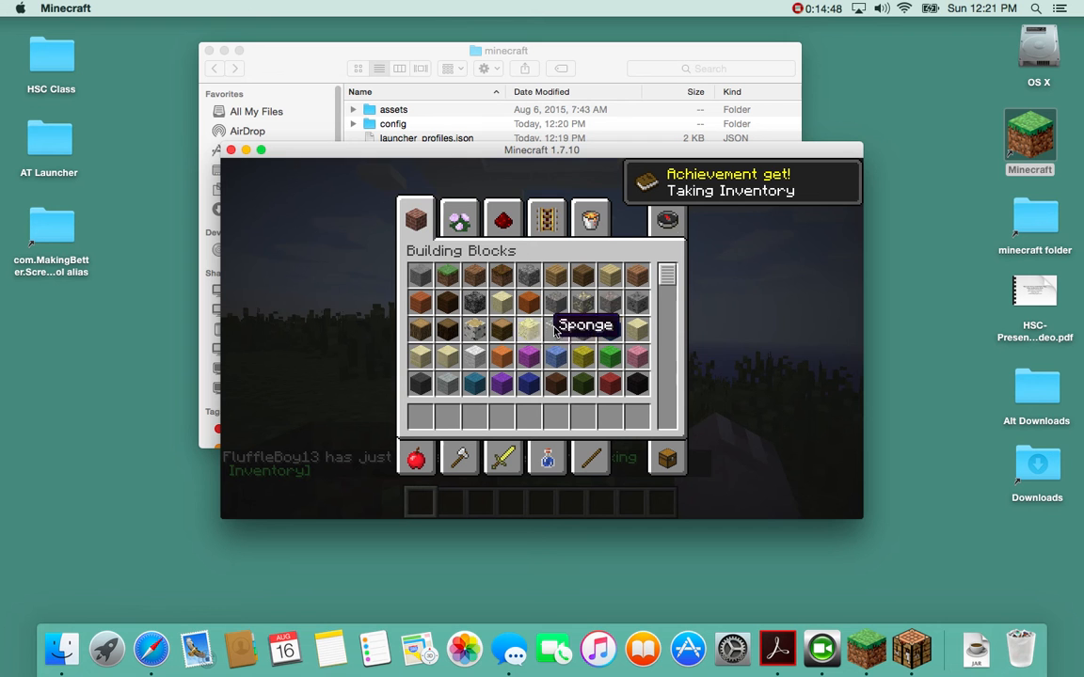
{"action": "left_click", "coordinate": [666, 220]}
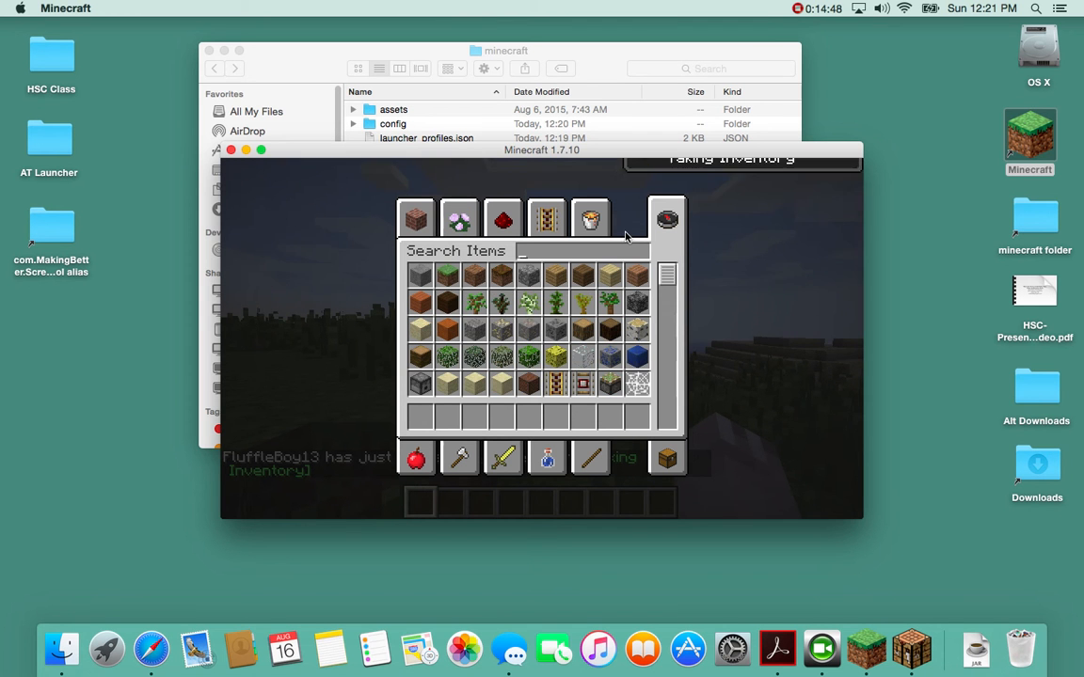
{"action": "type", "text": "lucky"}
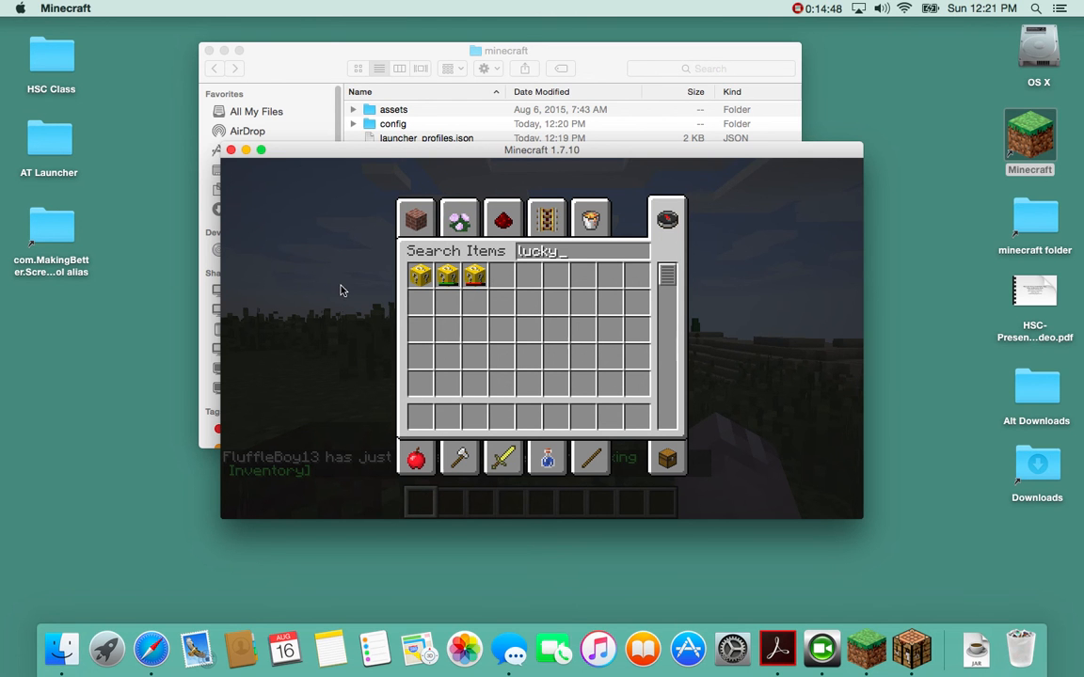
{"action": "type", "text": "e"}
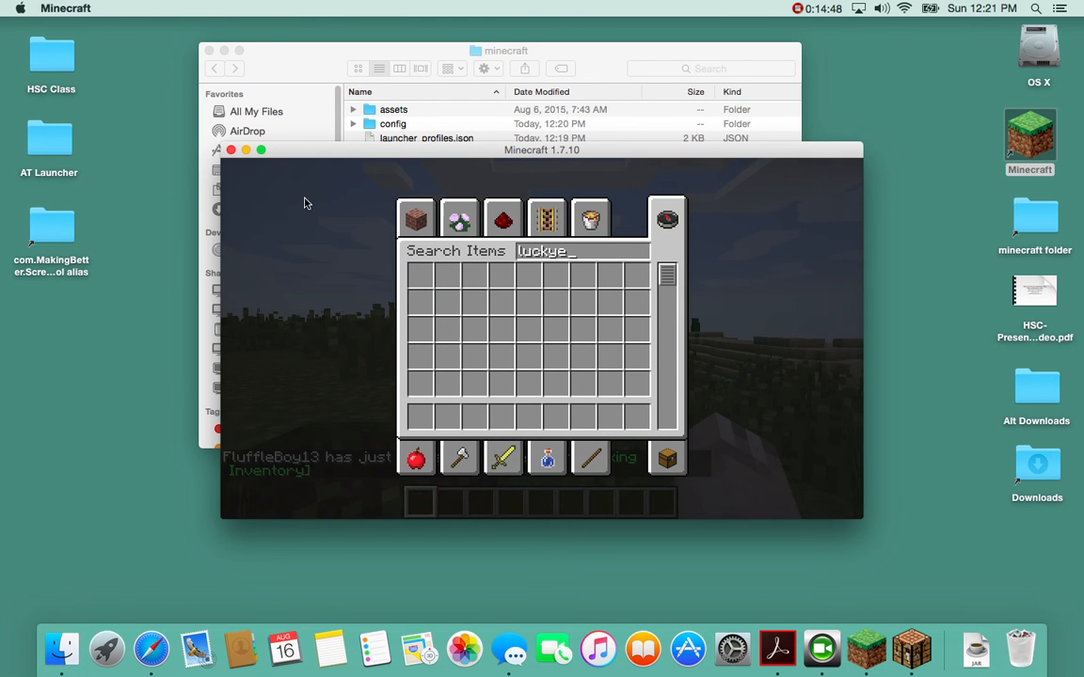
{"action": "key", "text": "Escape"}
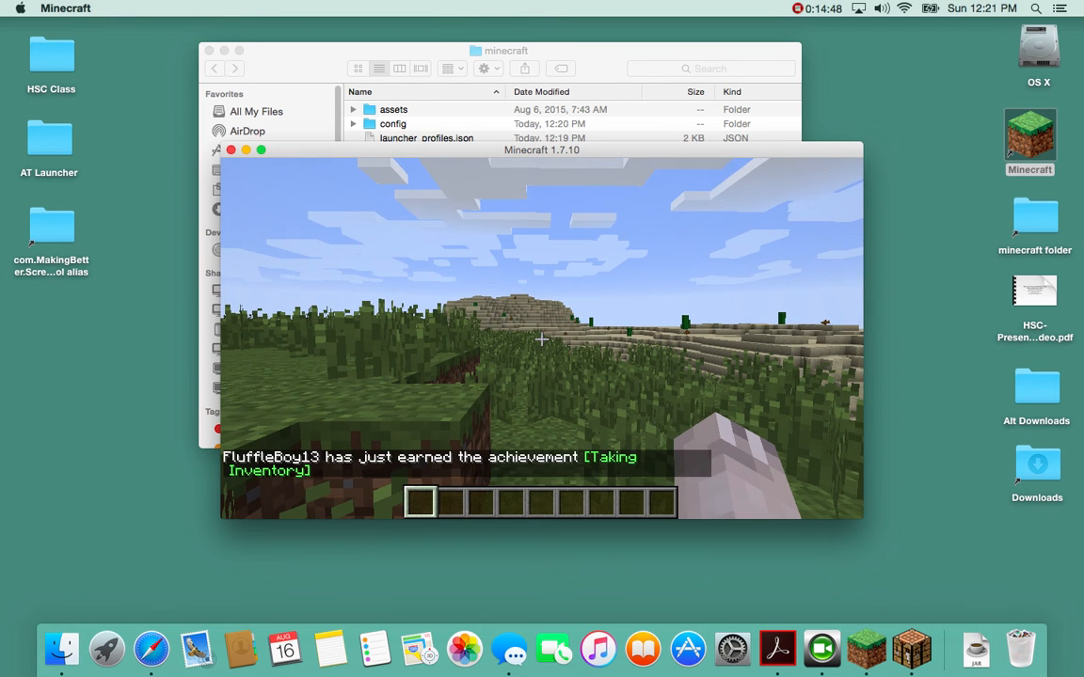
- Save the Lucky Block world and quit to the title screen
{"action": "key", "text": "ctrl+Up"}
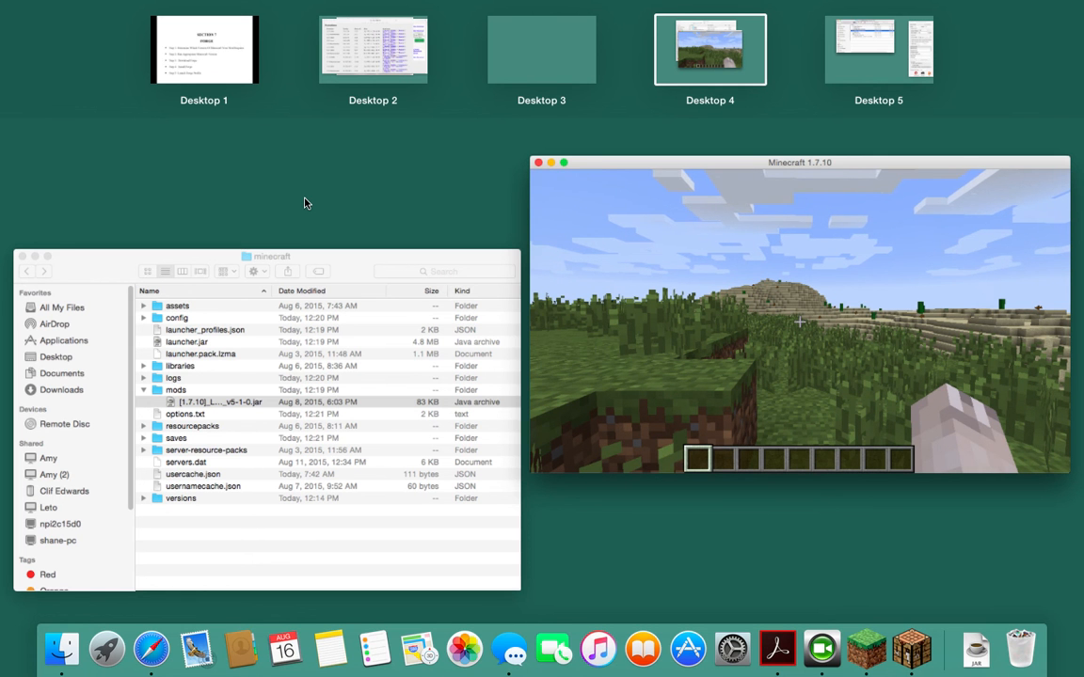
{"action": "key", "text": "ctrl+Up"}
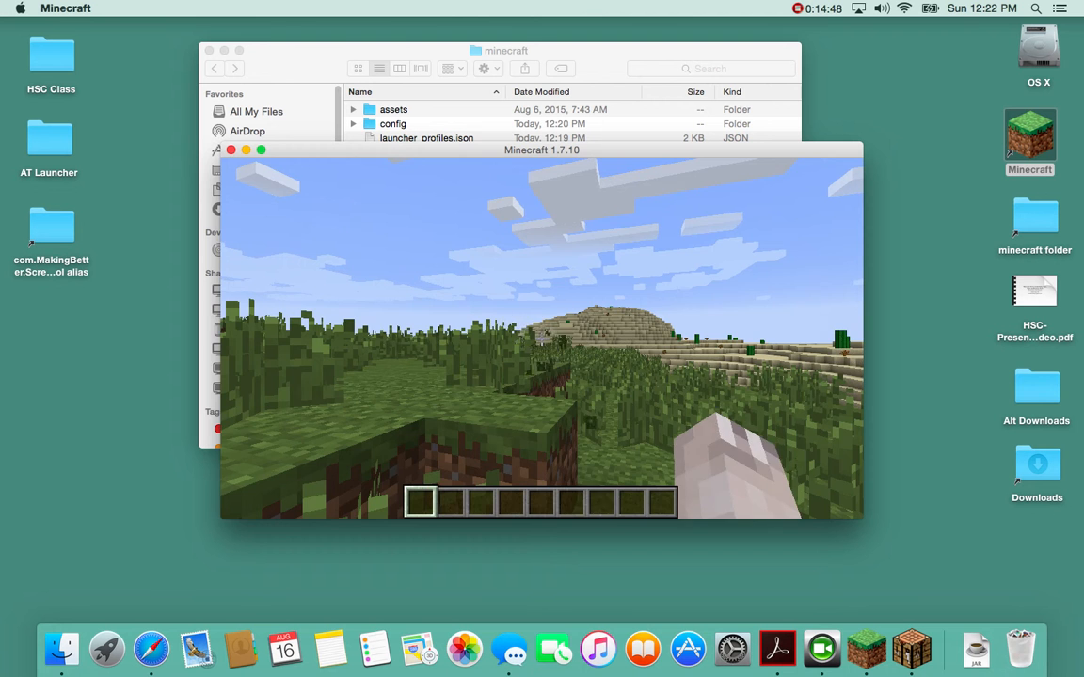
{"action": "key", "text": "Escape"}
{"action": "left_click", "coordinate": [531, 431]}
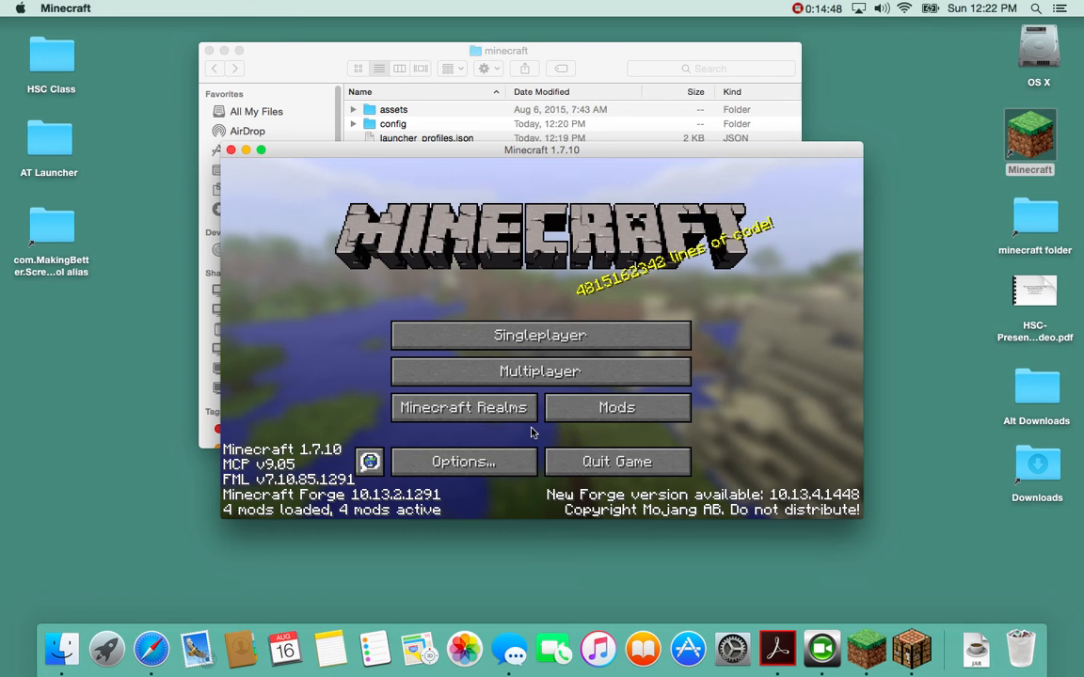
- Switch to the full-screen PDF presentation on Desktop 1, at the Section 7 Forge slide
{"action": "key", "text": "ctrl+Up"}
{"action": "left_click", "coordinate": [216, 44]}
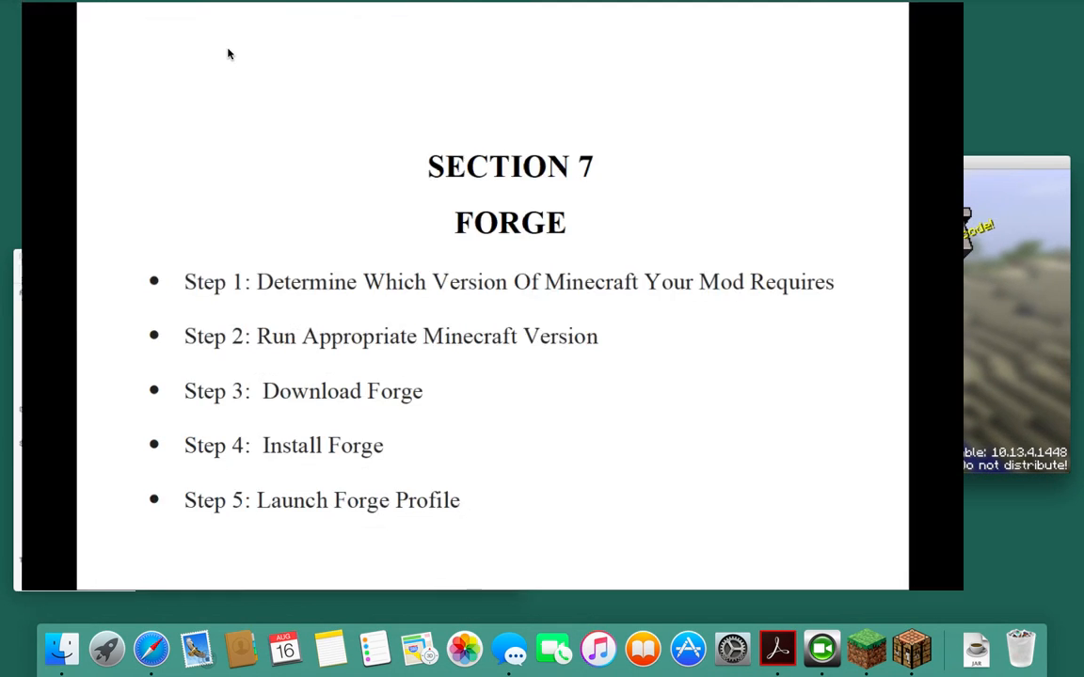
{"action": "key", "text": "Right"}
{"action": "key", "text": "Left"}
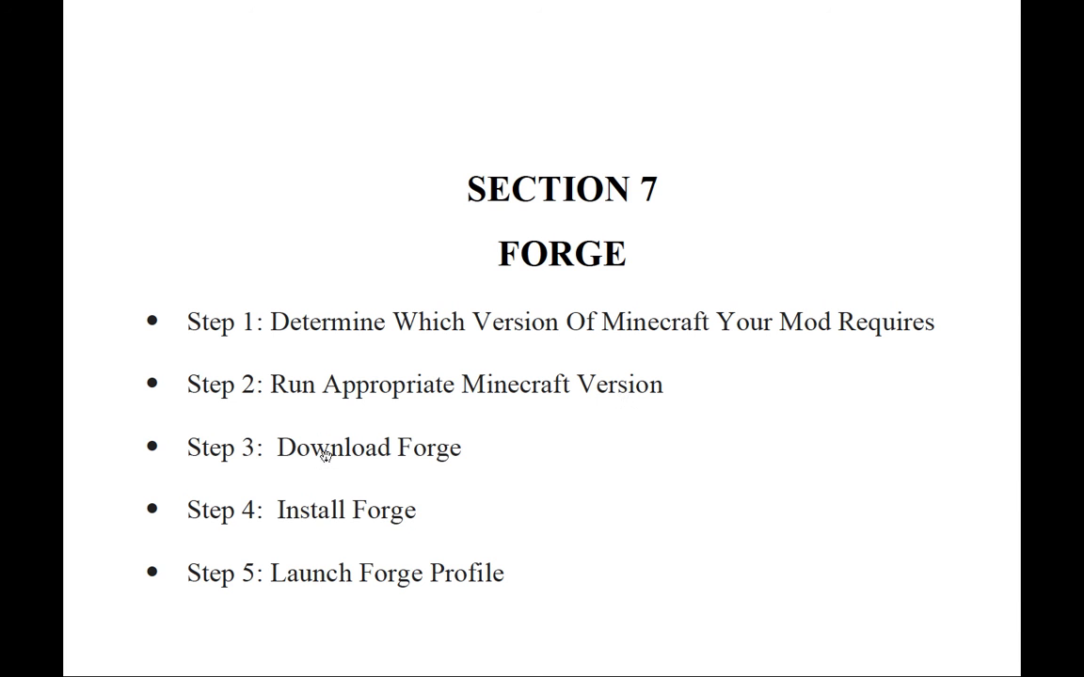
- Page forward through the presentation, past the mod precautions, to the Troubleshooting slide
{"action": "left_click", "coordinate": [497, 543]}
{"action": "left_click", "coordinate": [497, 543]}
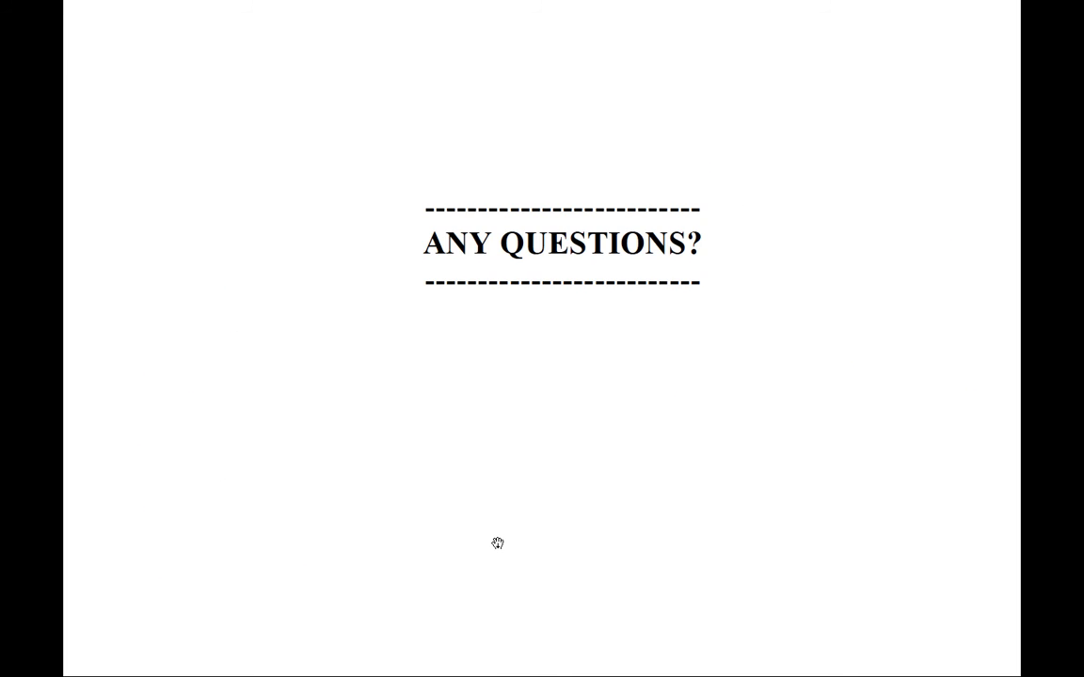
{"action": "left_click", "coordinate": [497, 542]}
{"action": "left_click", "coordinate": [497, 543]}
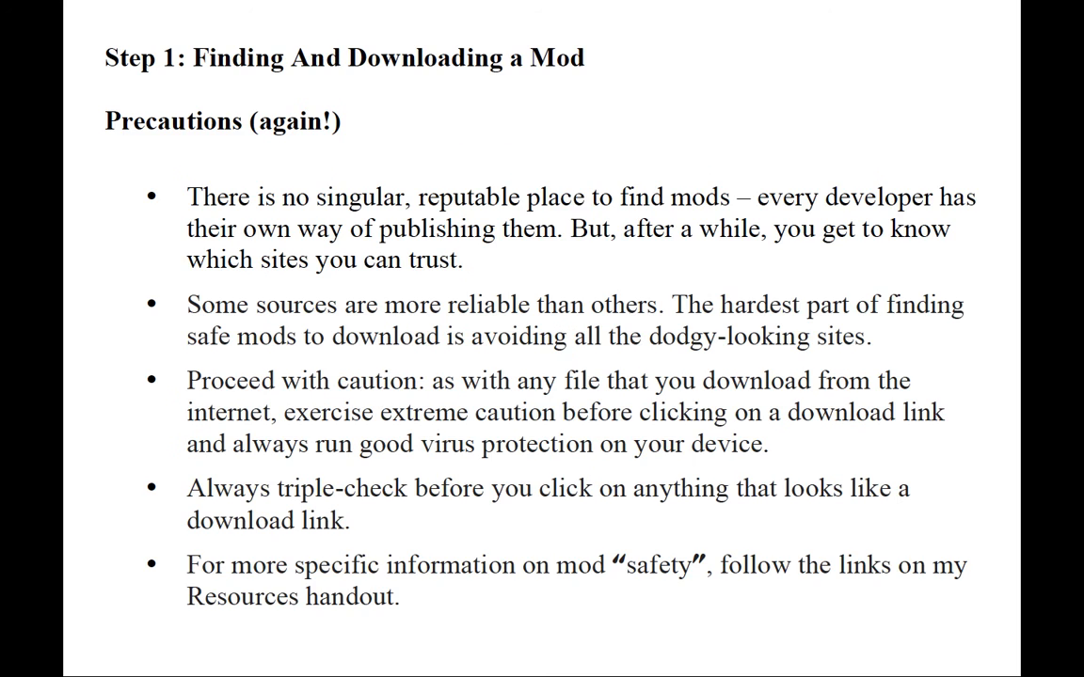
{"action": "key", "text": "Right"}
{"action": "key", "text": "Right"}
{"action": "key", "text": "Right"}
{"action": "key", "text": "Right"}
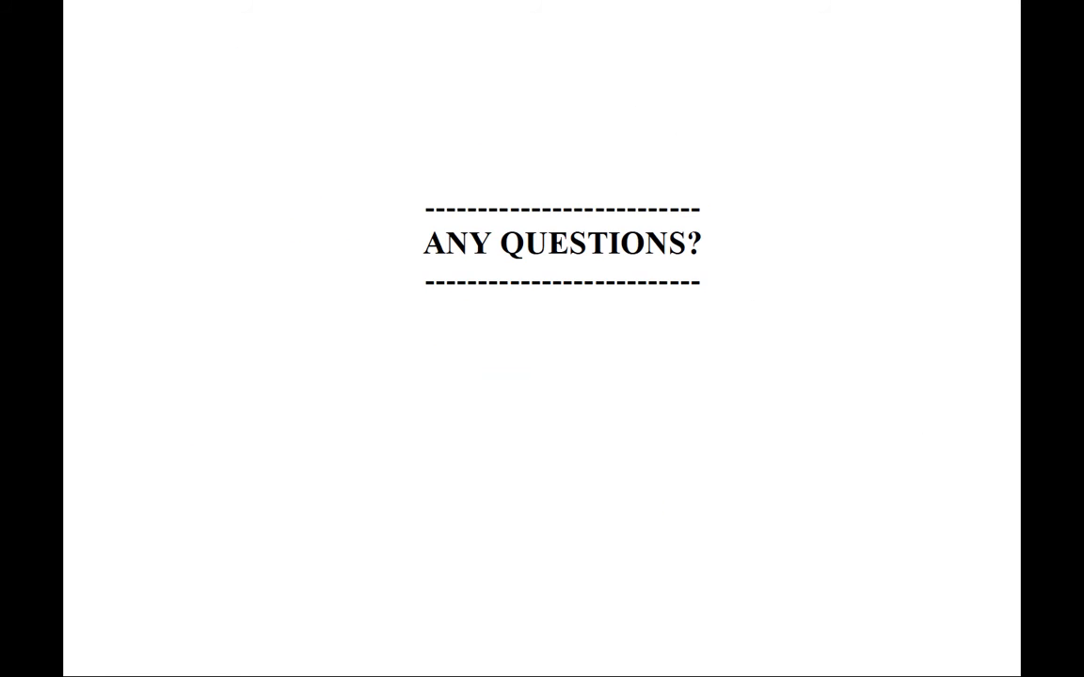
{"action": "key", "text": "Right"}
{"action": "key", "text": "Right"}
{"action": "key", "text": "Right"}
{"action": "key", "text": "Right"}
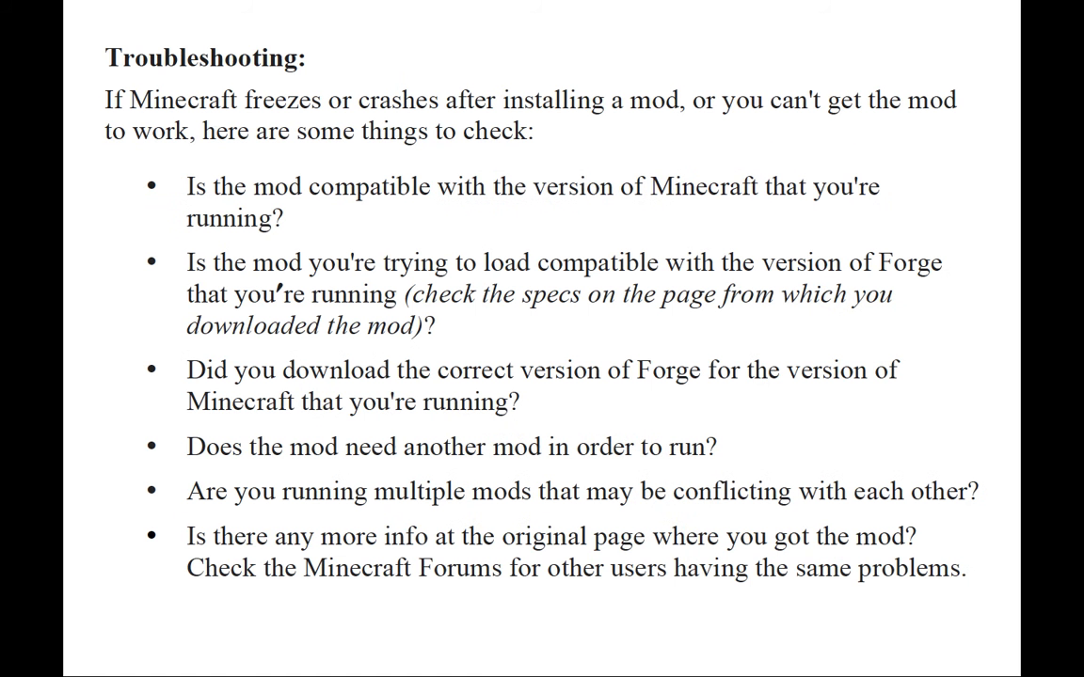